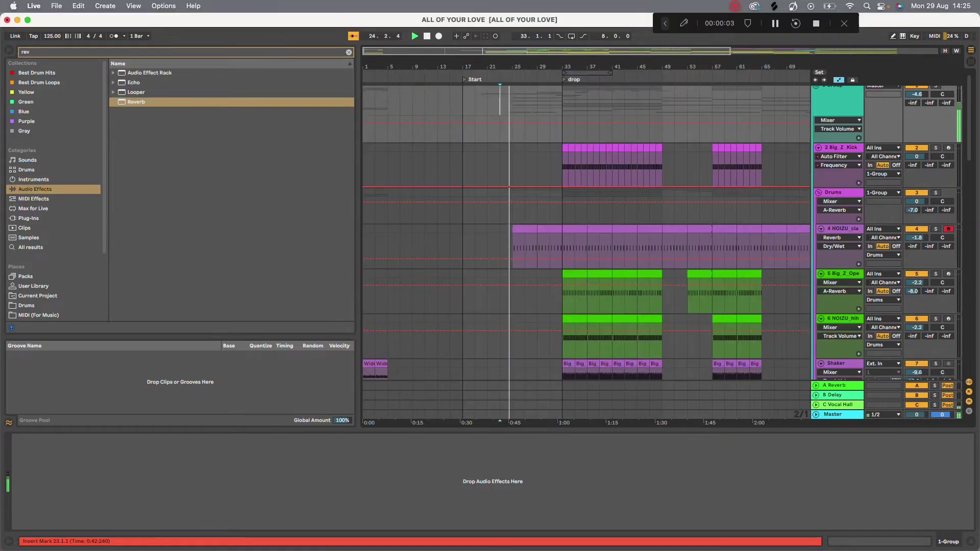
Play the arrangement from the build into the drop, reviewing the grouped drum, crash, bass and Serum tracks
{"action": "scroll", "coordinate": [598, 131], "scroll_direction": "up", "scroll_amount": 10}
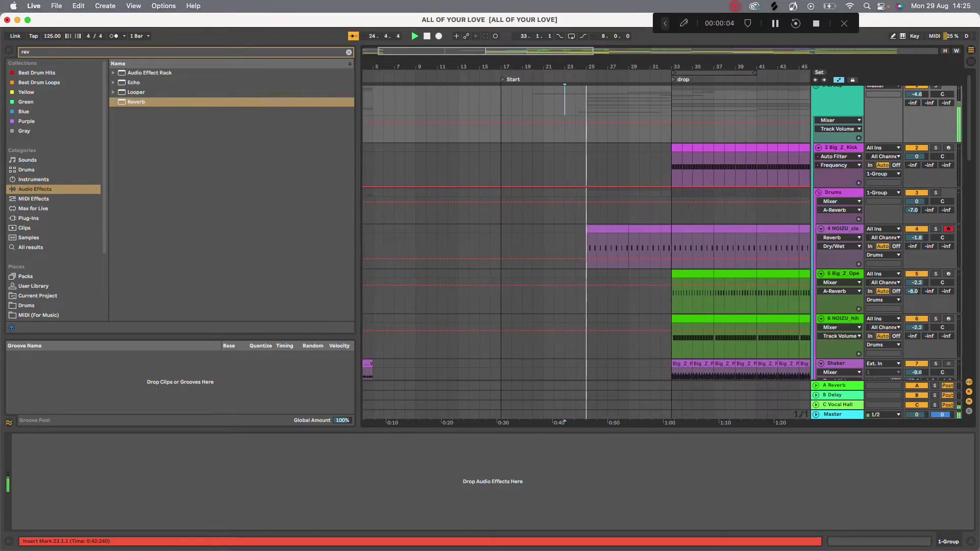
{"action": "scroll", "coordinate": [598, 130], "scroll_direction": "down", "scroll_amount": 1}
{"action": "scroll", "coordinate": [598, 131], "scroll_direction": "up", "scroll_amount": 1}
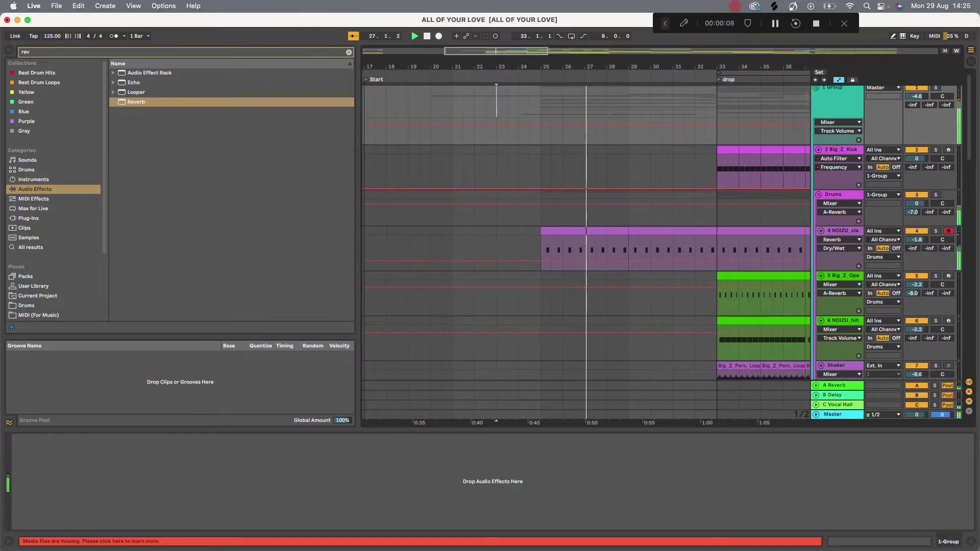
{"action": "key", "text": "Left"}
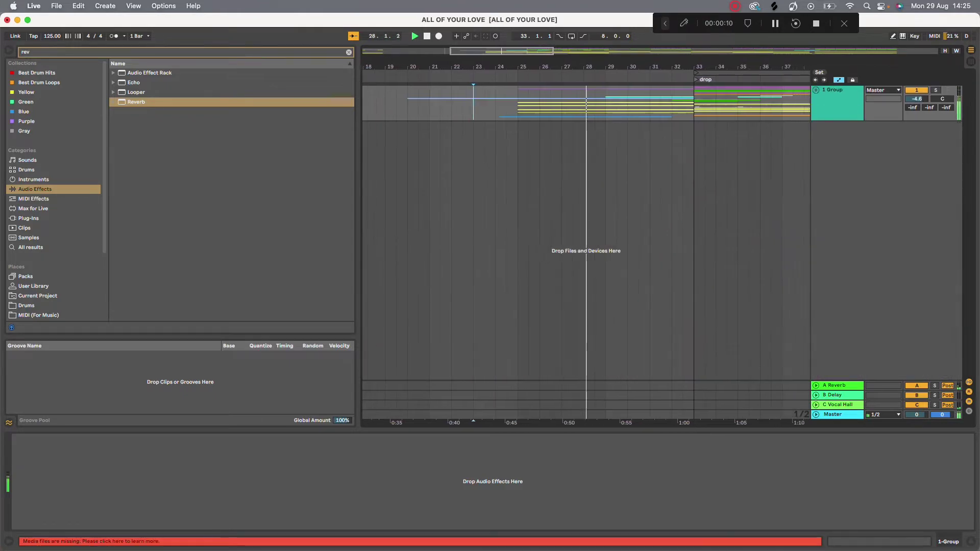
{"action": "key", "text": "Right"}
{"action": "scroll", "coordinate": [767, 227], "scroll_direction": "down", "scroll_amount": 15}
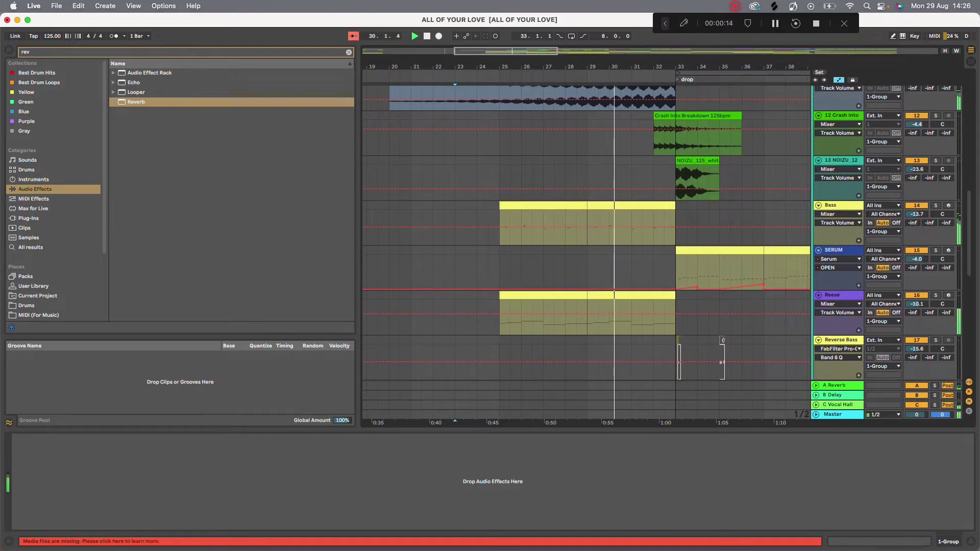
{"action": "left_click", "coordinate": [353, 36]}
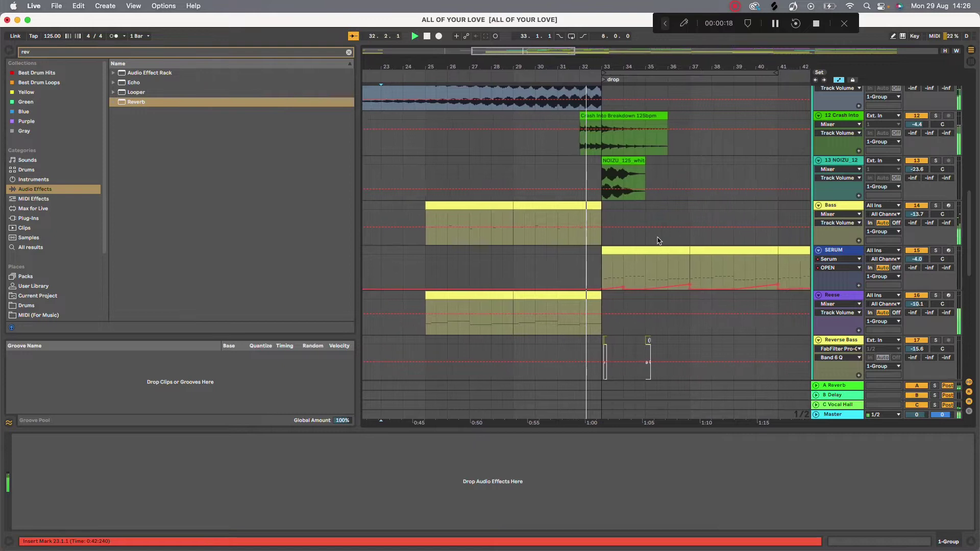
{"action": "scroll", "coordinate": [657, 240], "scroll_direction": "down", "scroll_amount": 10}
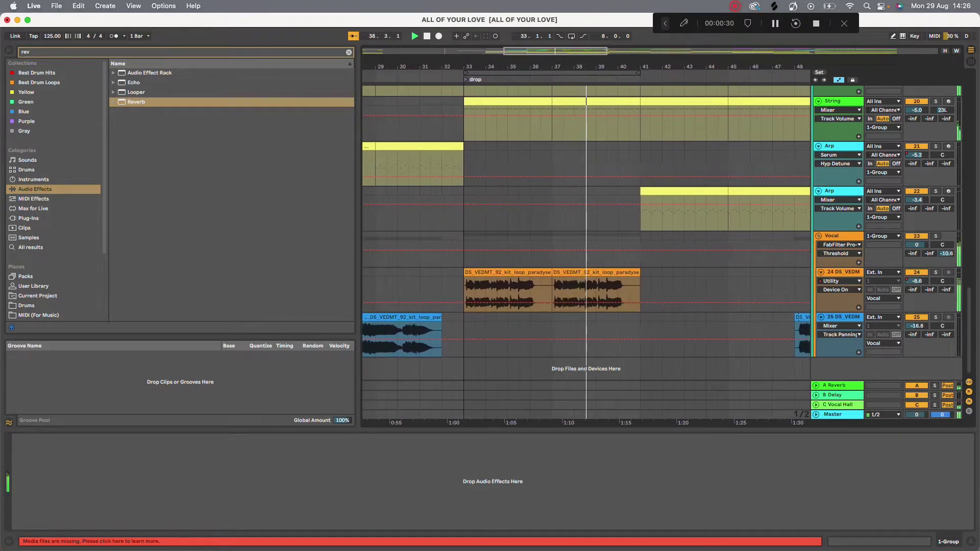
Narrow the browser and inspect the notes of the second Arp track's MIDI clip at bars 45 to 49
{"action": "left_click_drag", "start_coordinate": [359, 230], "coordinate": [92, 230]}
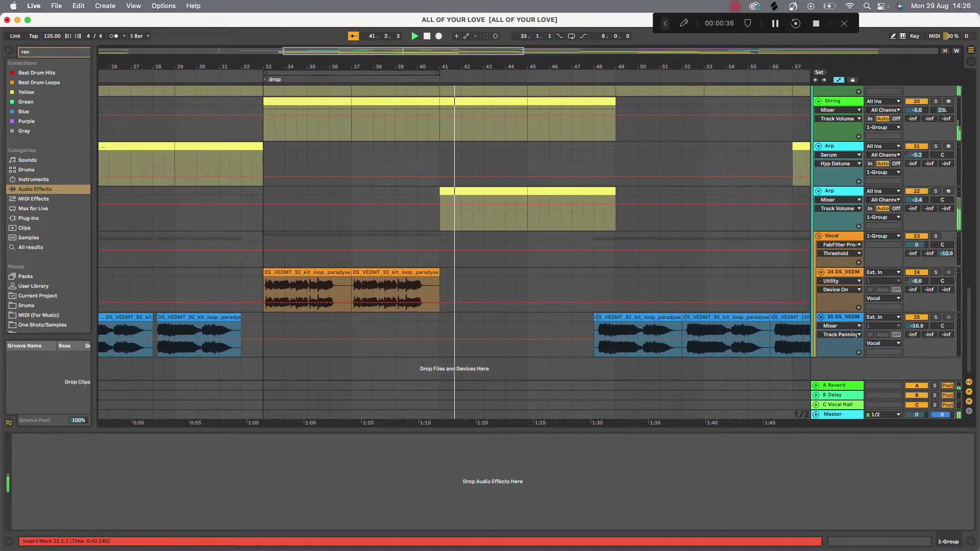
{"action": "double_click", "coordinate": [555, 214]}
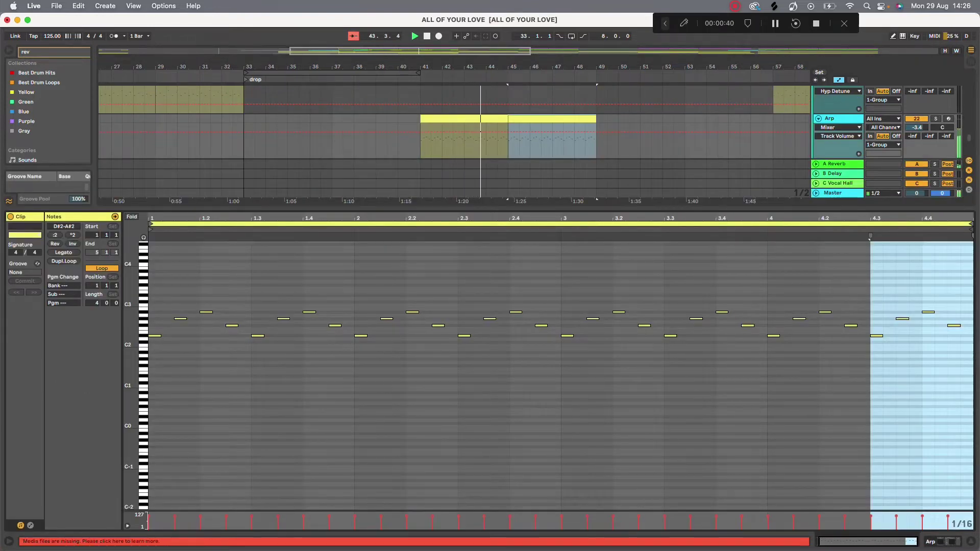
{"action": "left_click", "coordinate": [353, 36]}
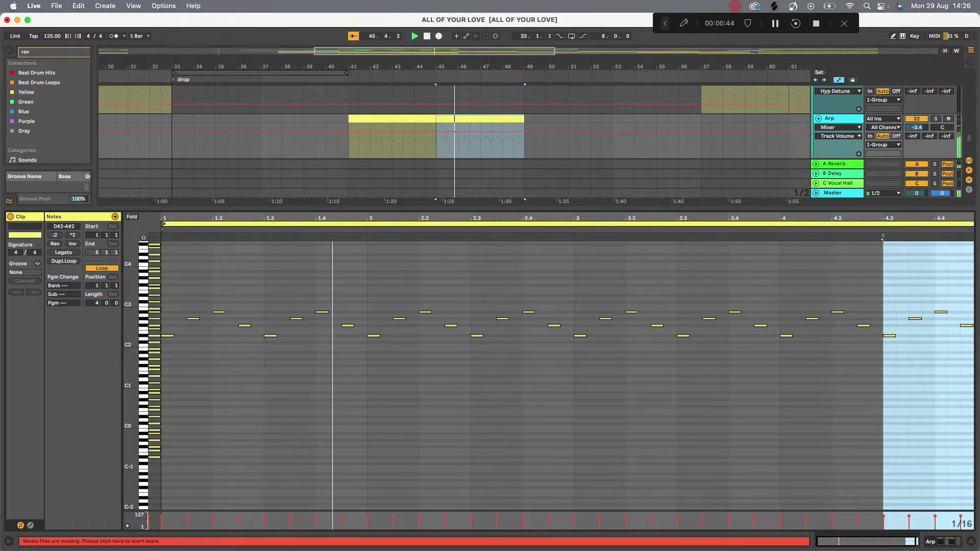
{"action": "double_click", "coordinate": [603, 209]}
Review the effects, bass, Serum and pad tracks around bar 49 while keeping the view following playback
{"action": "scroll", "coordinate": [603, 209], "scroll_direction": "up", "scroll_amount": 10}
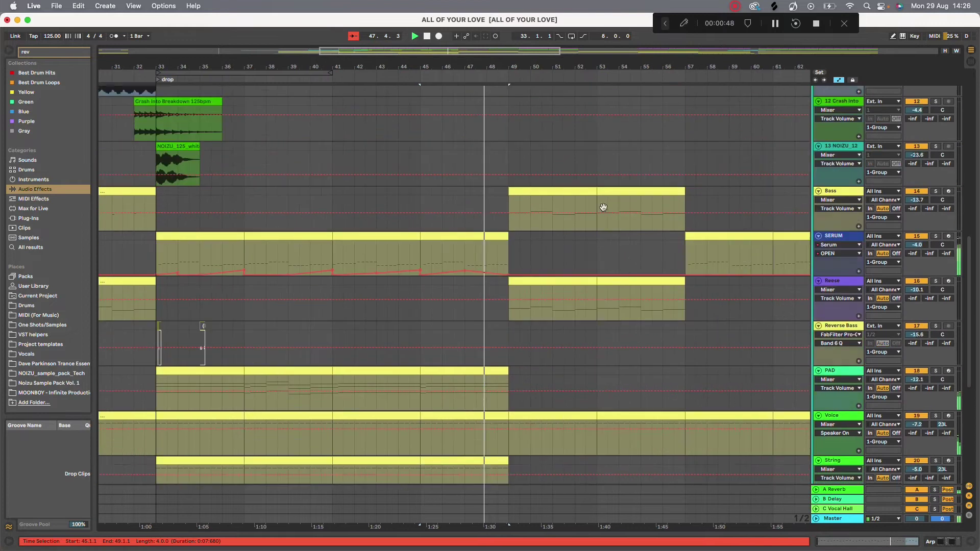
{"action": "scroll", "coordinate": [603, 209], "scroll_direction": "down", "scroll_amount": 3}
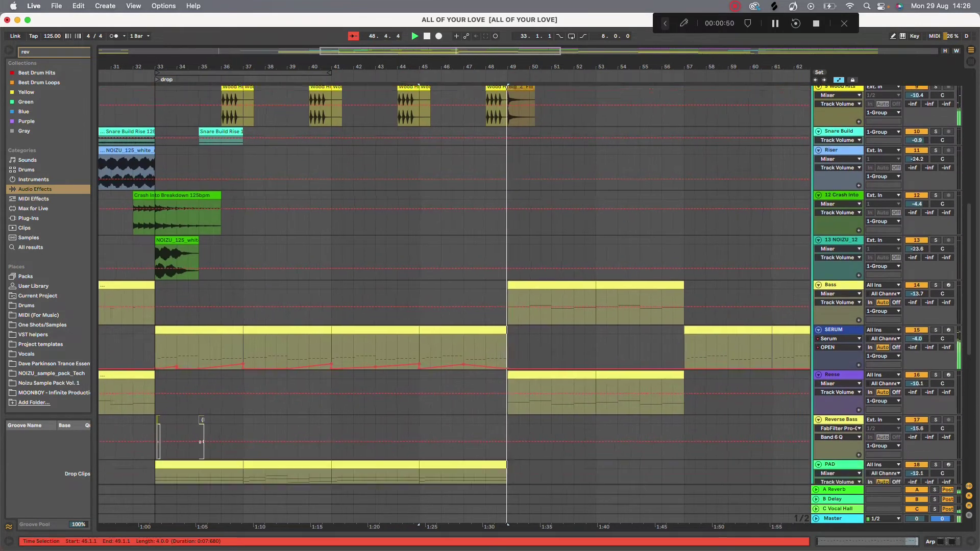
{"action": "left_click", "coordinate": [352, 37]}
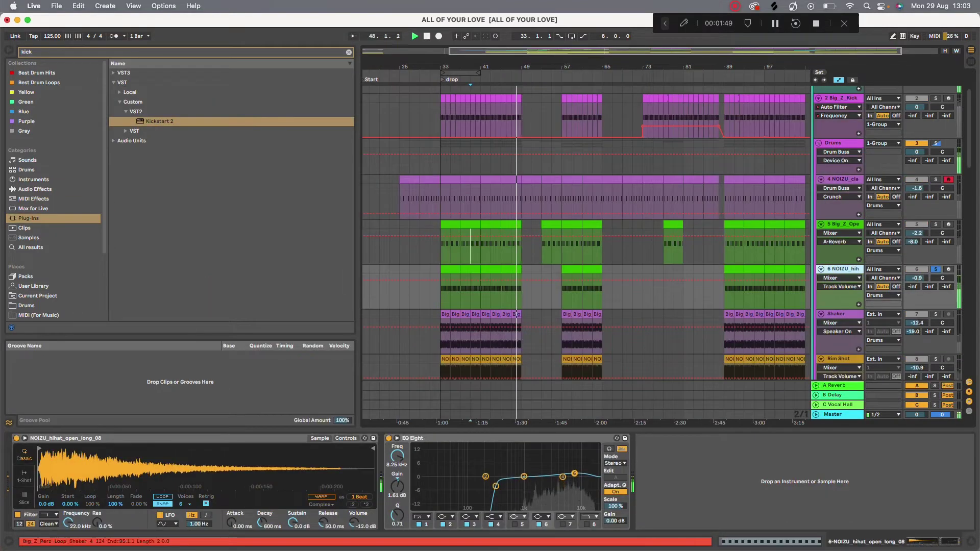
Audition the soloed NOIZU hi-hat track from the start of the drop at bar 33
{"action": "scroll", "coordinate": [587, 242], "scroll_direction": "down", "scroll_amount": 2}
{"action": "scroll", "coordinate": [587, 242], "scroll_direction": "left", "scroll_amount": 2}
{"action": "left_click", "coordinate": [465, 255]}
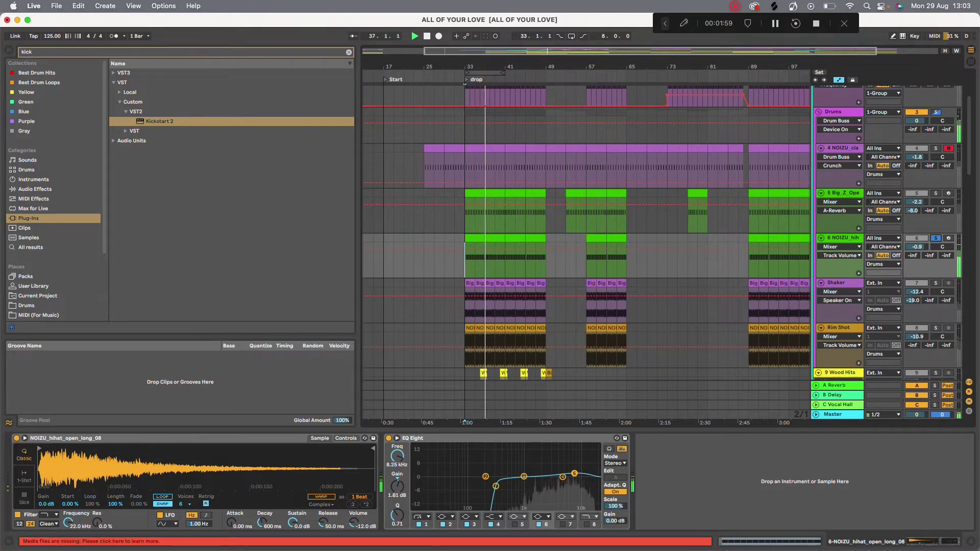
Unsolo the NOIZU hi-hat track and set its volume to 0.1 dB against the full mix
{"action": "left_click", "coordinate": [916, 246]}
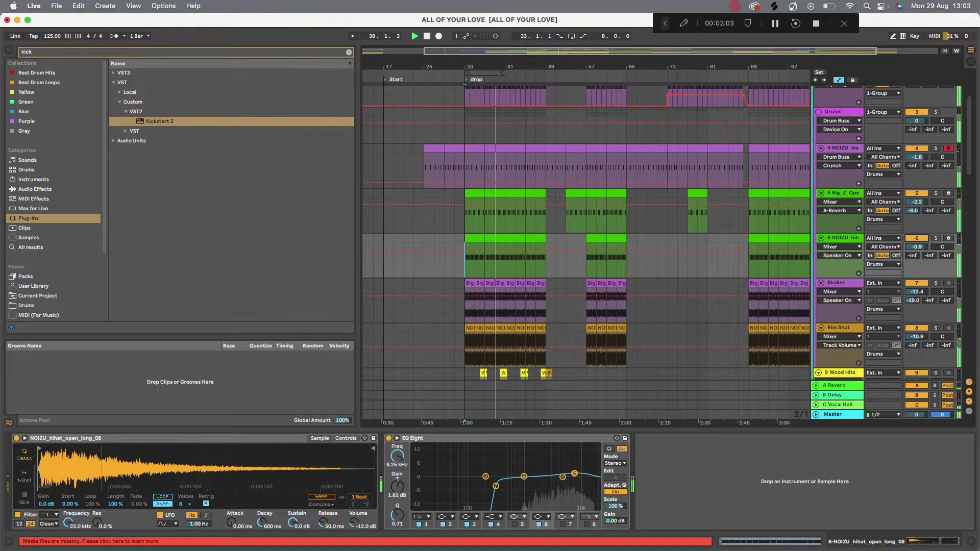
{"action": "key", "text": "Up"}
{"action": "key", "text": "Up"}
{"action": "key", "text": "Up"}
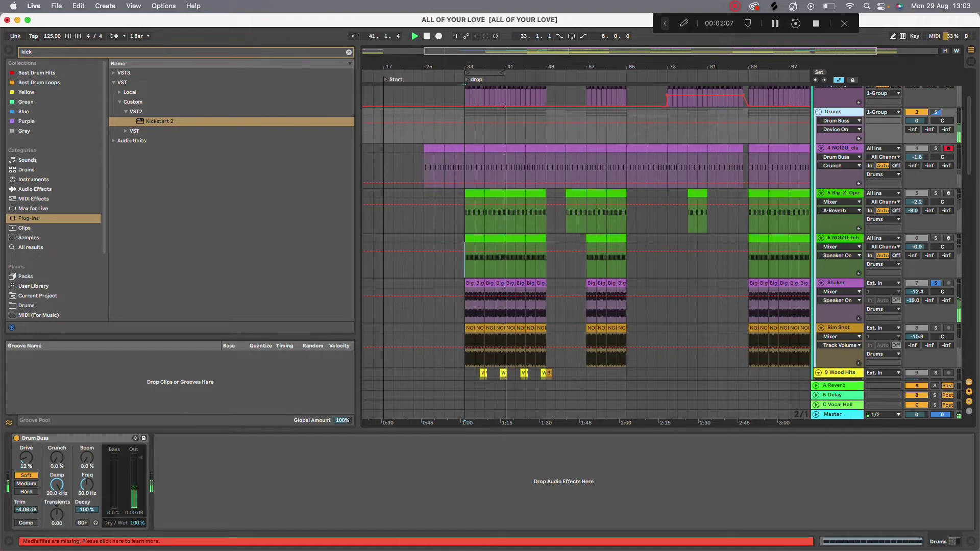
{"action": "left_click", "coordinate": [936, 113]}
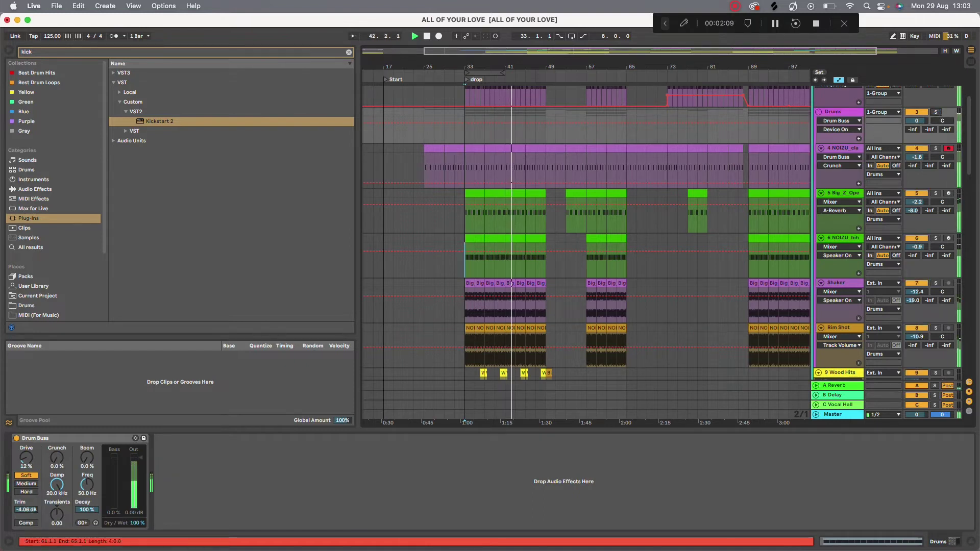
{"action": "key", "text": "XF86AudioLowerVolume"}
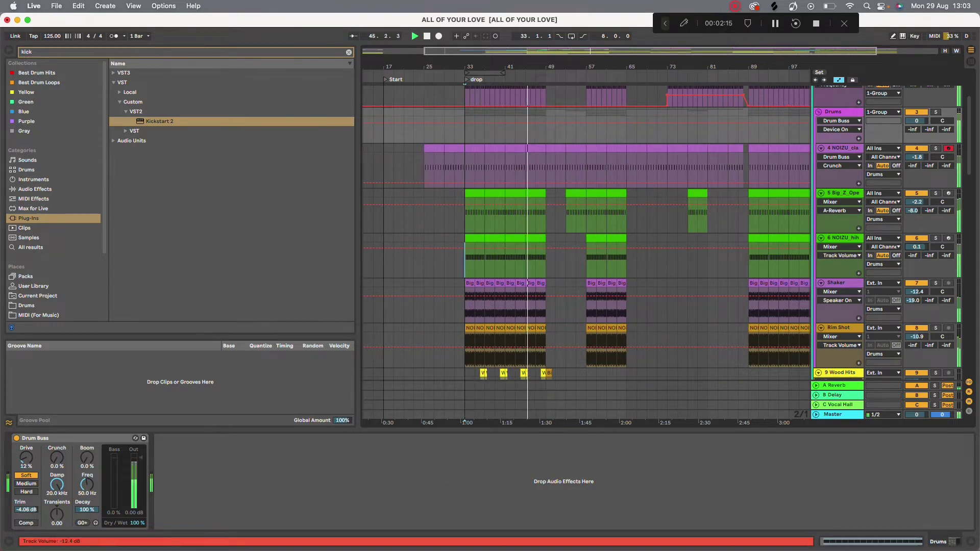
Audition the Shaker track in solo, check its sidechain Compressor, and turn the solo off
{"action": "left_click", "coordinate": [935, 283]}
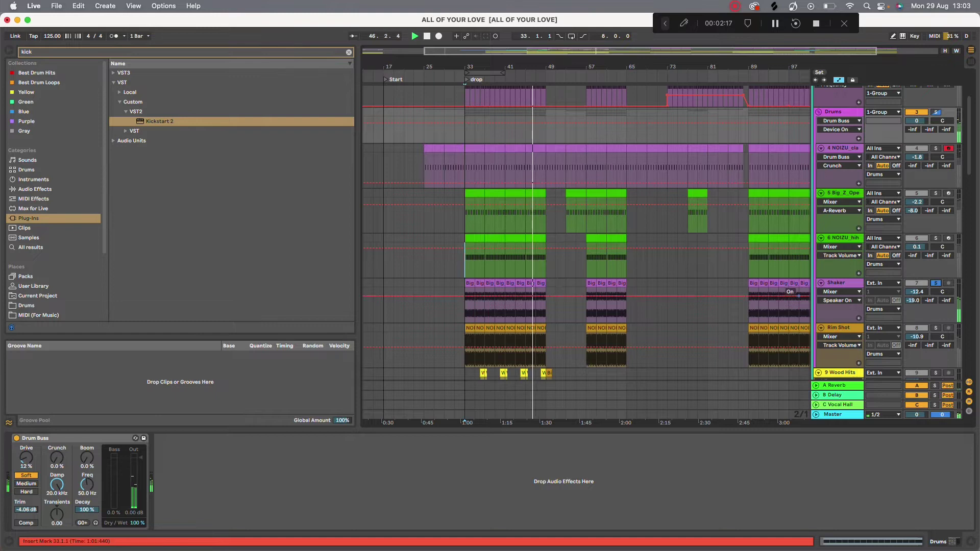
{"action": "left_click", "coordinate": [936, 285]}
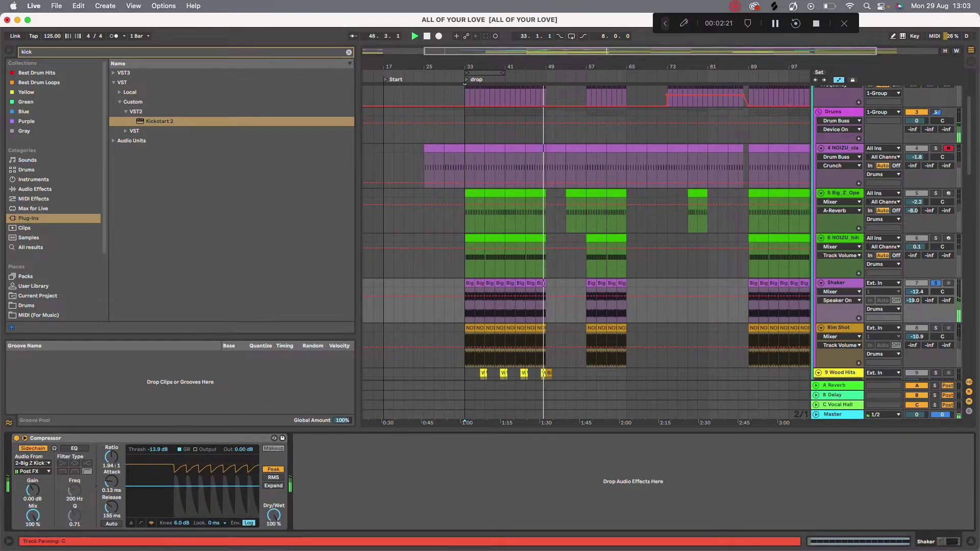
{"action": "left_click", "coordinate": [935, 283]}
Audition the Rim Shot track in solo from bar 31 into the drop and turn the solo off
{"action": "left_click", "coordinate": [455, 328]}
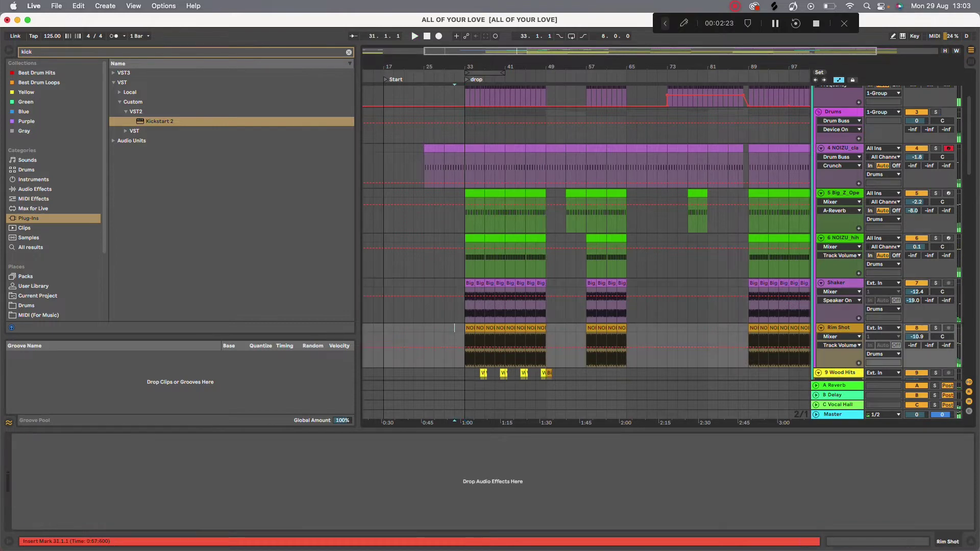
{"action": "left_click", "coordinate": [936, 327]}
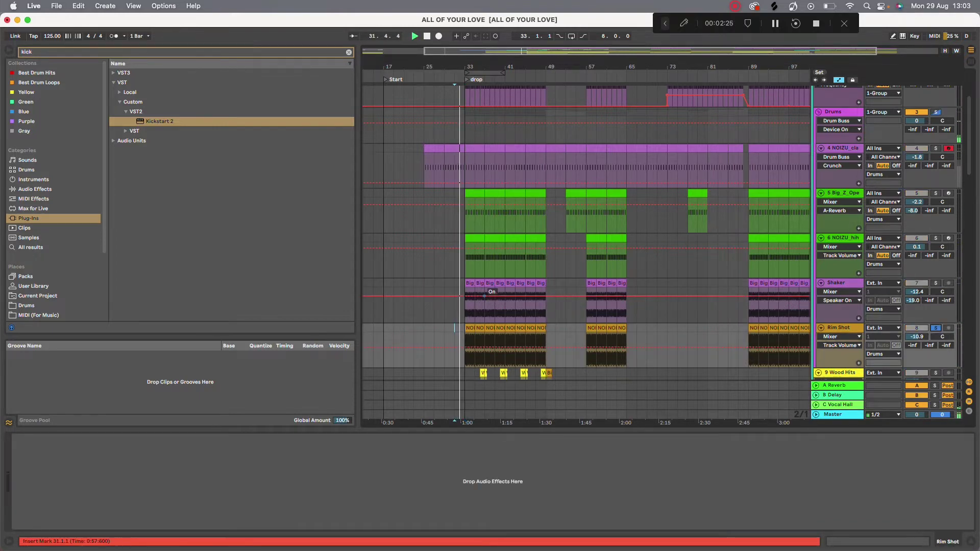
{"action": "key", "text": "plus"}
{"action": "key", "text": "plus"}
{"action": "key", "text": "plus"}
{"action": "scroll", "coordinate": [368, 314], "scroll_direction": "left", "scroll_amount": 5}
{"action": "scroll", "coordinate": [368, 315], "scroll_direction": "down", "scroll_amount": 1}
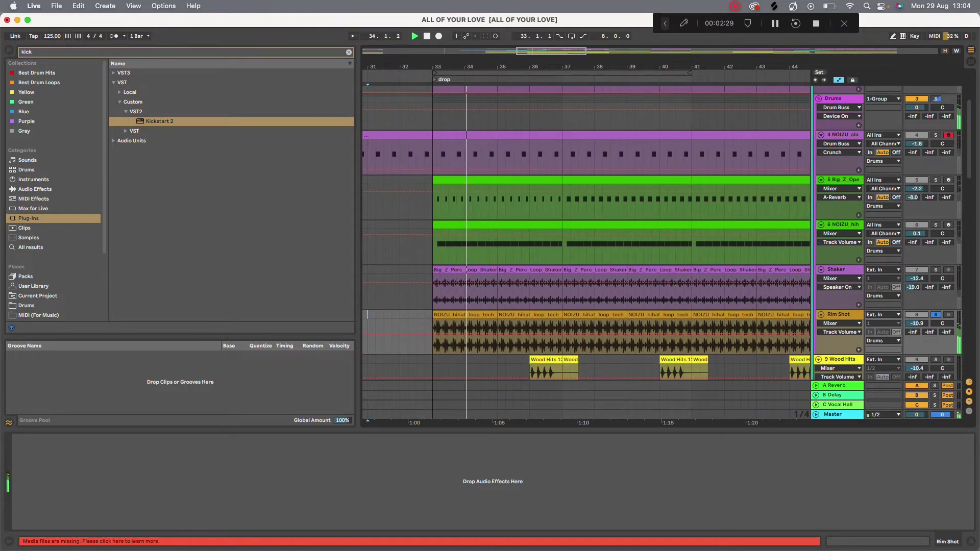
{"action": "left_click", "coordinate": [936, 317]}
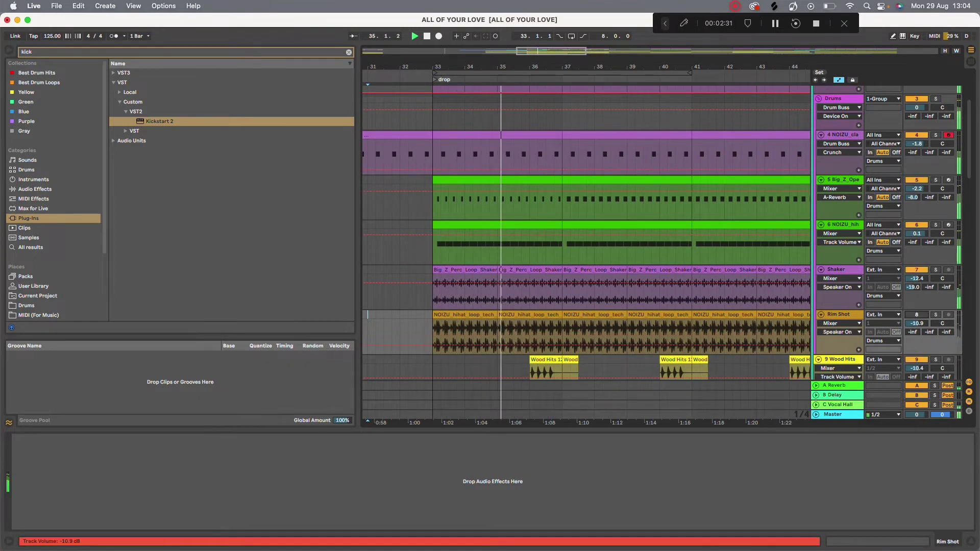
Raise the Rim Shot track's volume to -8.4 dB and check it in solo through the drop
{"action": "mouse_move", "coordinate": [917, 323]}
{"action": "left_mouse_down"}
{"action": "mouse_move", "coordinate": [917, 307]}
{"action": "mouse_move", "coordinate": [917, 335]}
{"action": "left_mouse_up"}
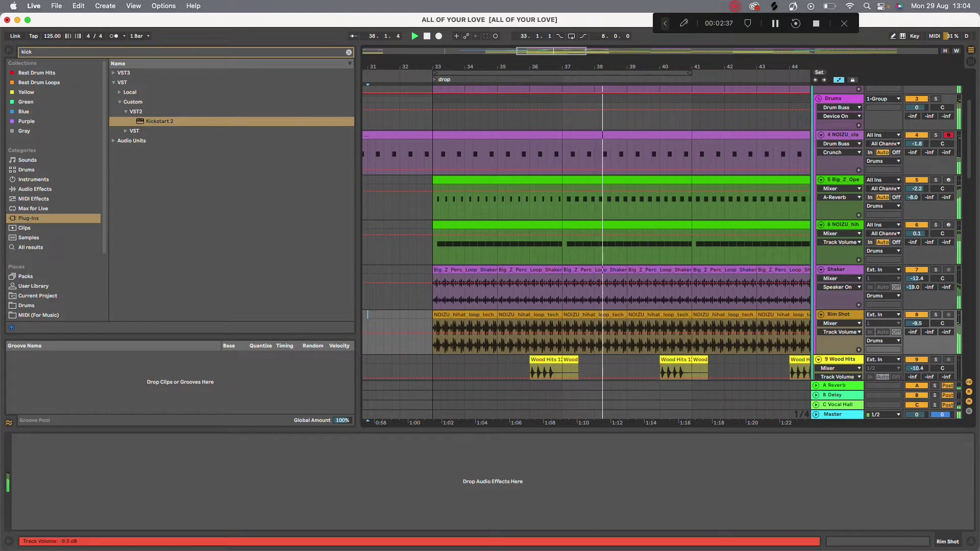
{"action": "left_click", "coordinate": [935, 314]}
{"action": "key", "text": "minus"}
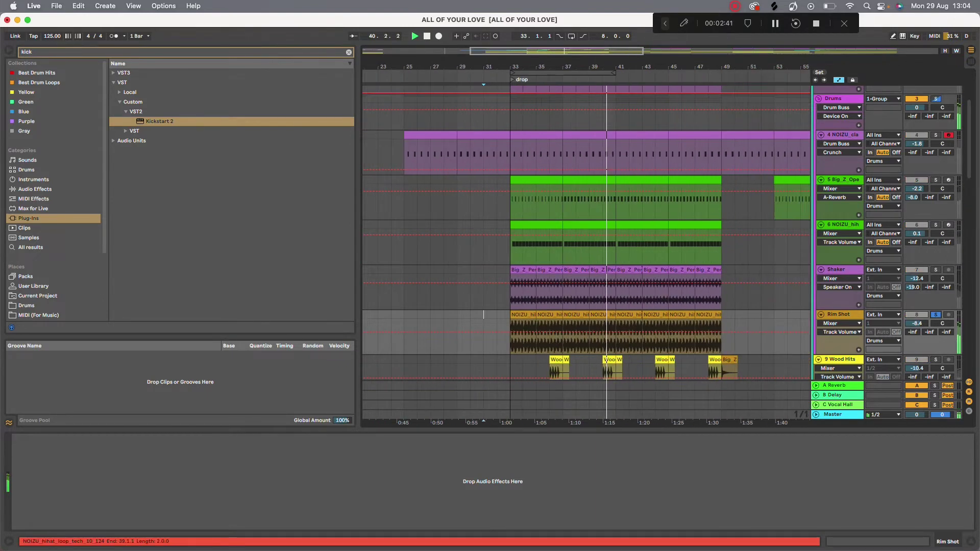
{"action": "scroll", "coordinate": [651, 308], "scroll_direction": "down", "scroll_amount": 2}
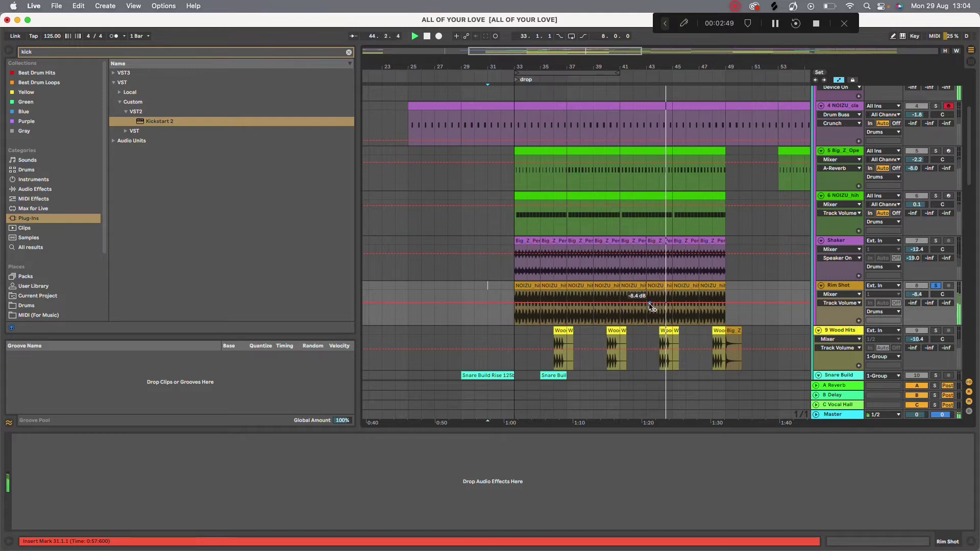
{"action": "key", "text": "minus"}
{"action": "scroll", "coordinate": [651, 308], "scroll_direction": "down", "scroll_amount": 2}
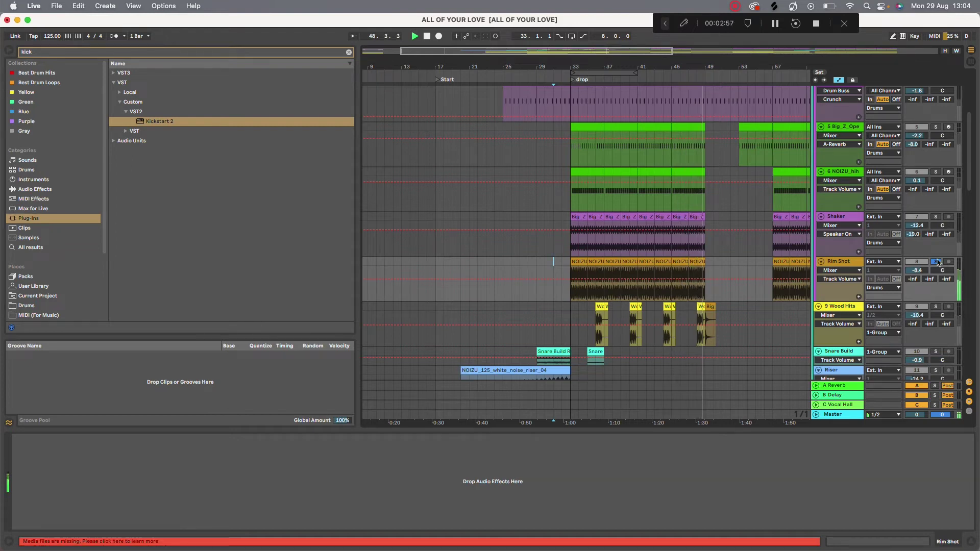
{"action": "left_click", "coordinate": [937, 262]}
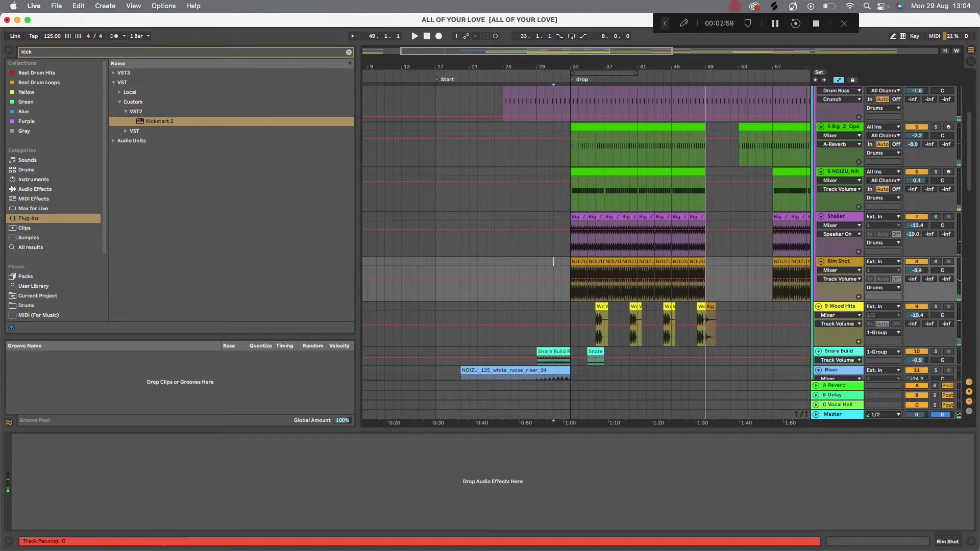
Audition the Wood Hits track from bar 36, first in solo and again within the full mix
{"action": "scroll", "coordinate": [588, 311], "scroll_direction": "up", "scroll_amount": 3}
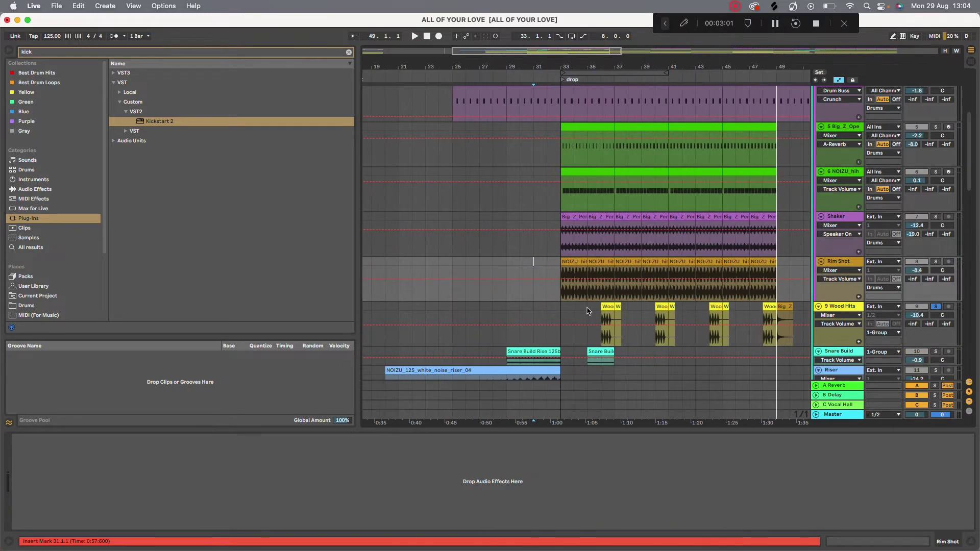
{"action": "left_click", "coordinate": [599, 309]}
{"action": "key", "text": "space"}
{"action": "left_click", "coordinate": [936, 307]}
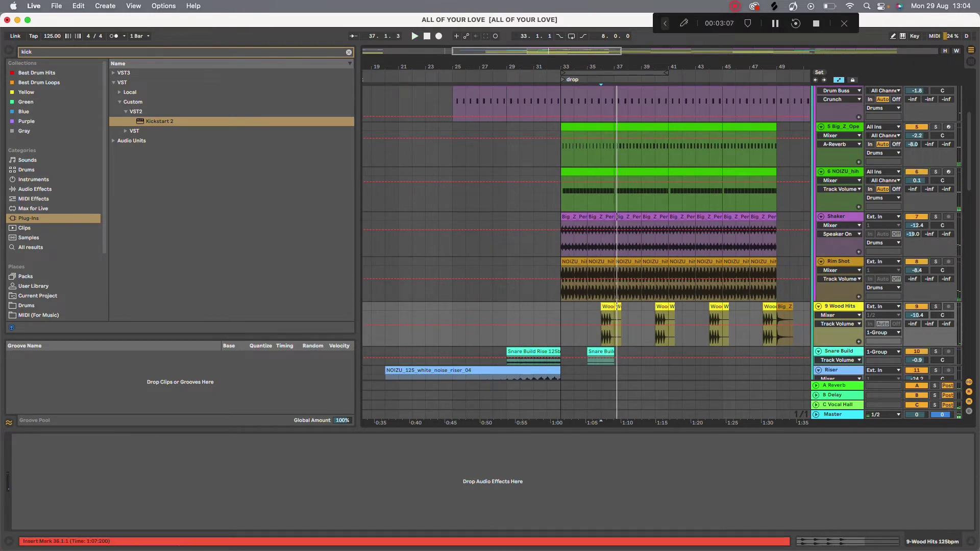
{"action": "scroll", "coordinate": [609, 286], "scroll_direction": "down", "scroll_amount": 2}
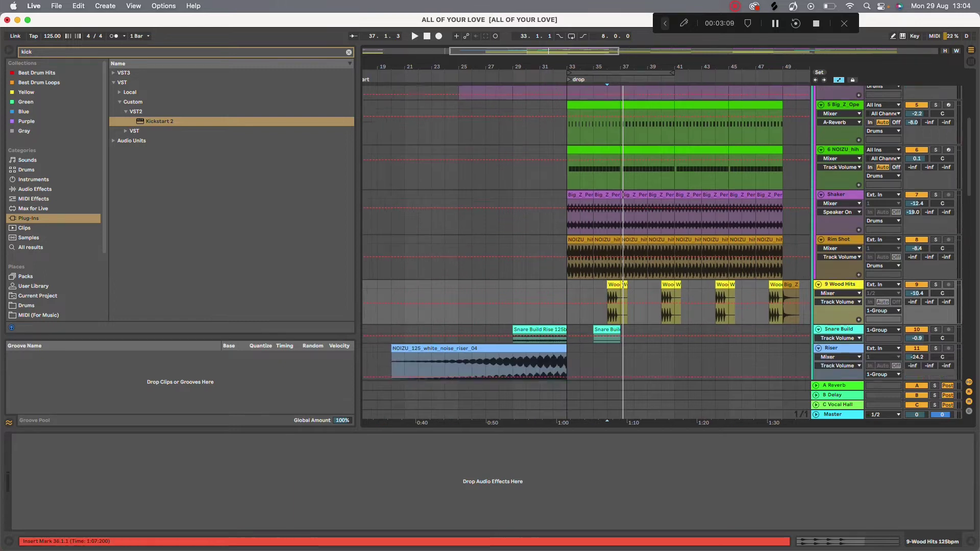
{"action": "key", "text": "space"}
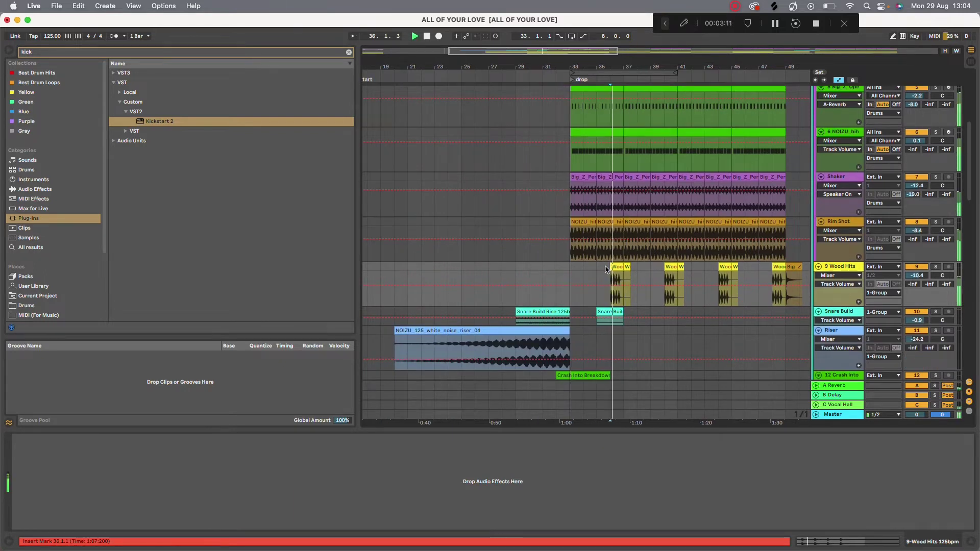
{"action": "scroll", "coordinate": [586, 317], "scroll_direction": "down", "scroll_amount": 1}
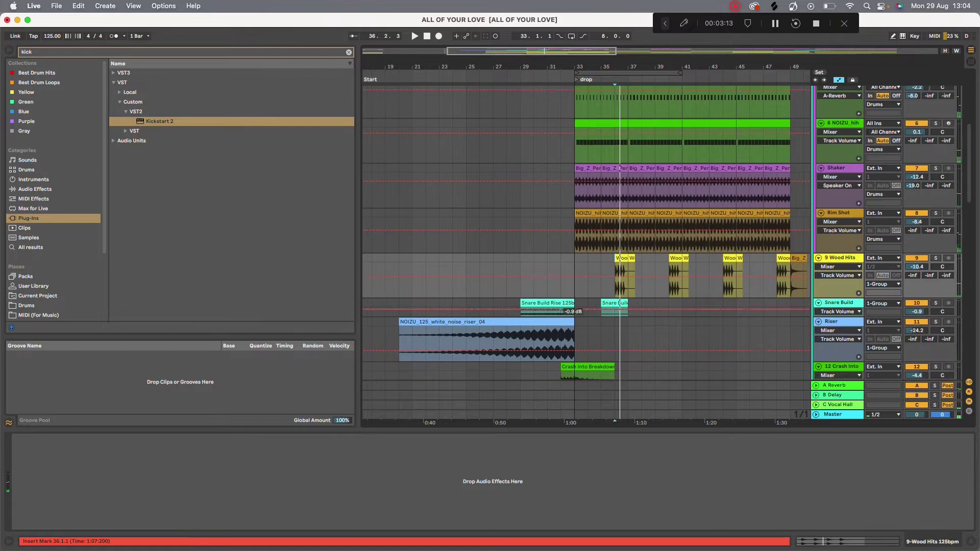
{"action": "key", "text": "space"}
Audition the Snare Build track from bar 29, first in solo and again within the full mix
{"action": "left_click", "coordinate": [524, 262]}
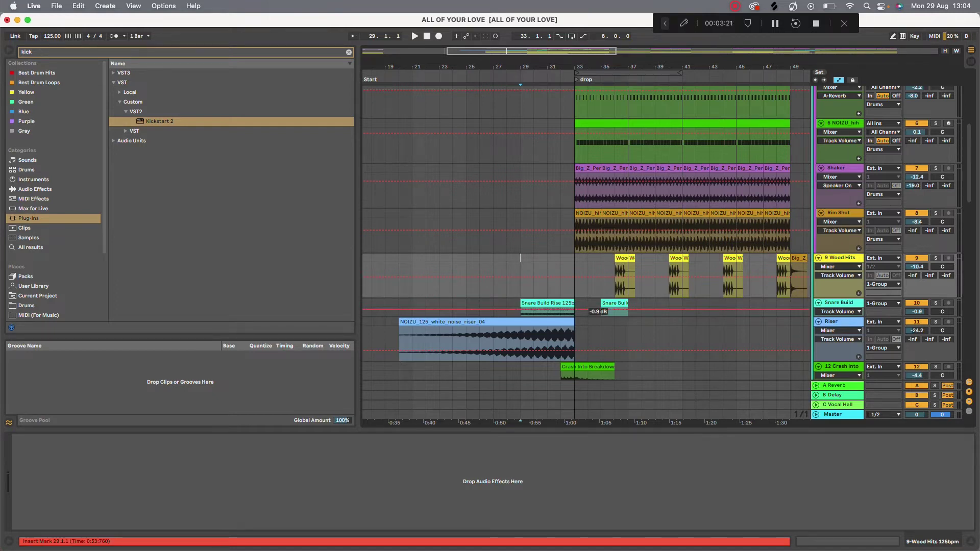
{"action": "left_click", "coordinate": [935, 303]}
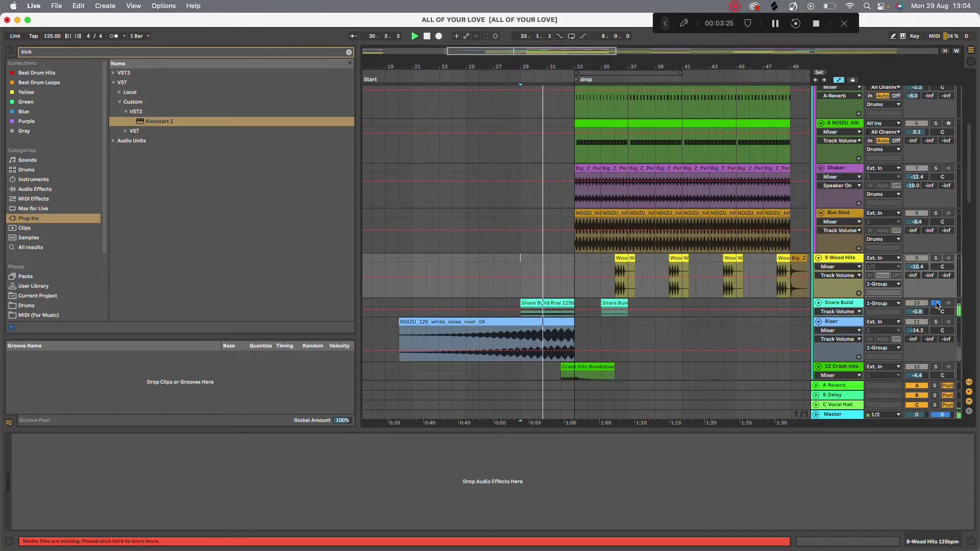
{"action": "left_click", "coordinate": [935, 303]}
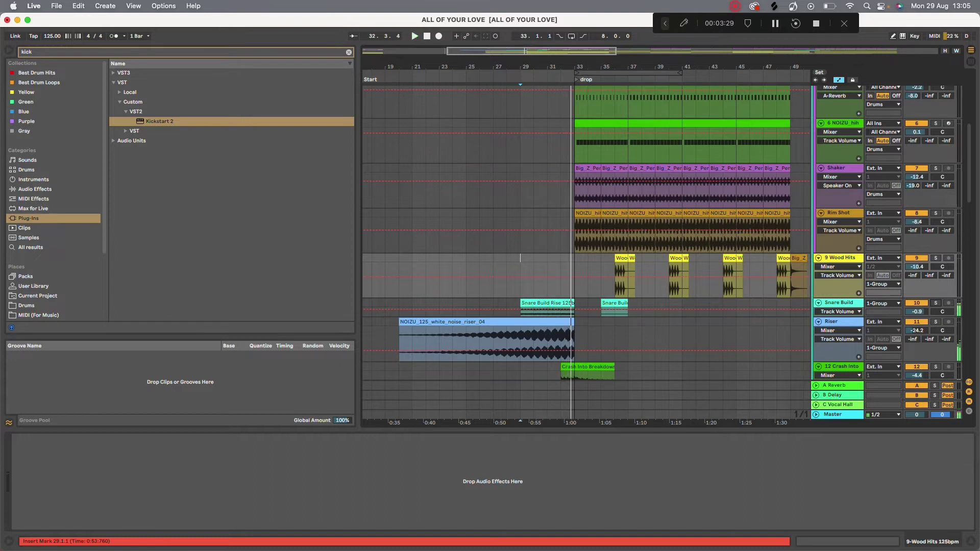
{"action": "key", "text": "space"}
{"action": "key", "text": "space"}
Audition the Crash Into Breakdown track and the white noise fall track around the drop at bar 33
{"action": "scroll", "coordinate": [586, 245], "scroll_direction": "down", "scroll_amount": 5}
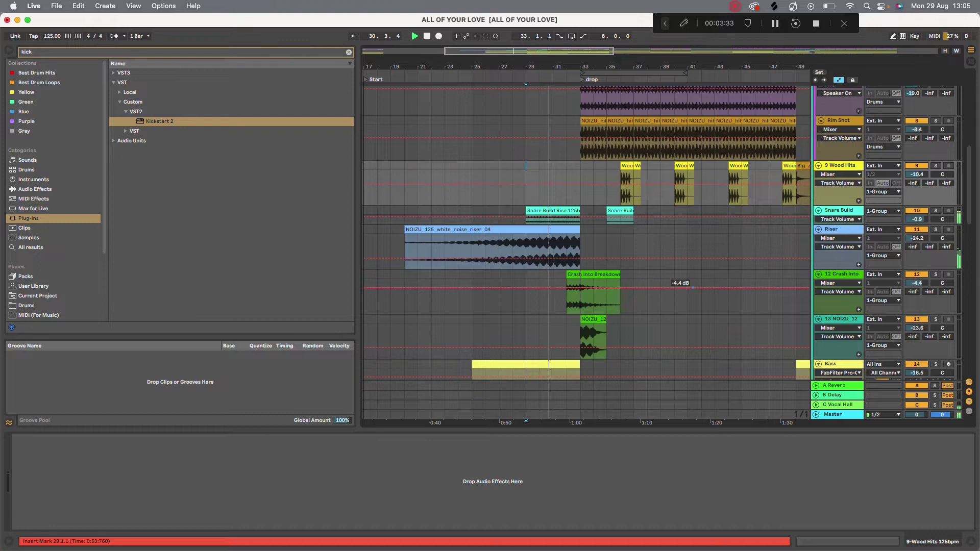
{"action": "left_click", "coordinate": [935, 275]}
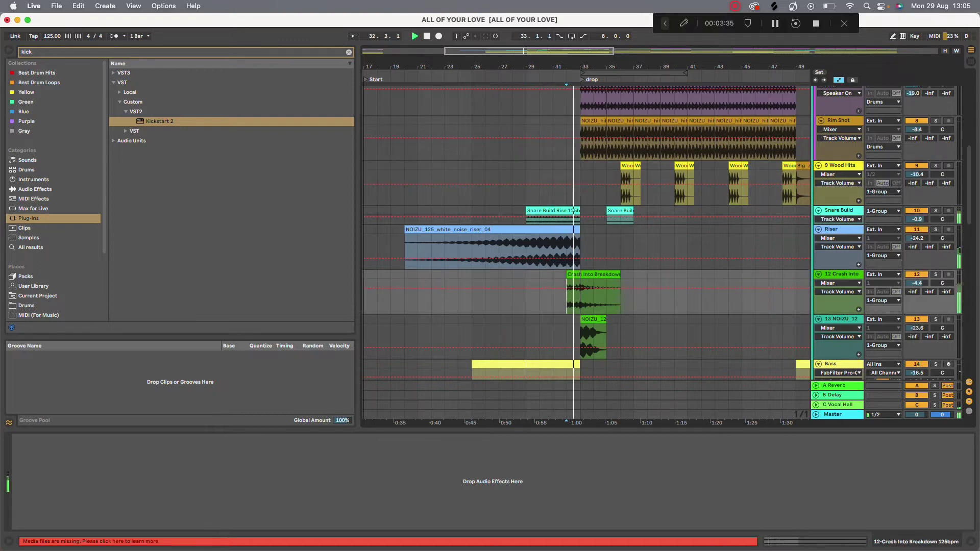
{"action": "left_click", "coordinate": [935, 319]}
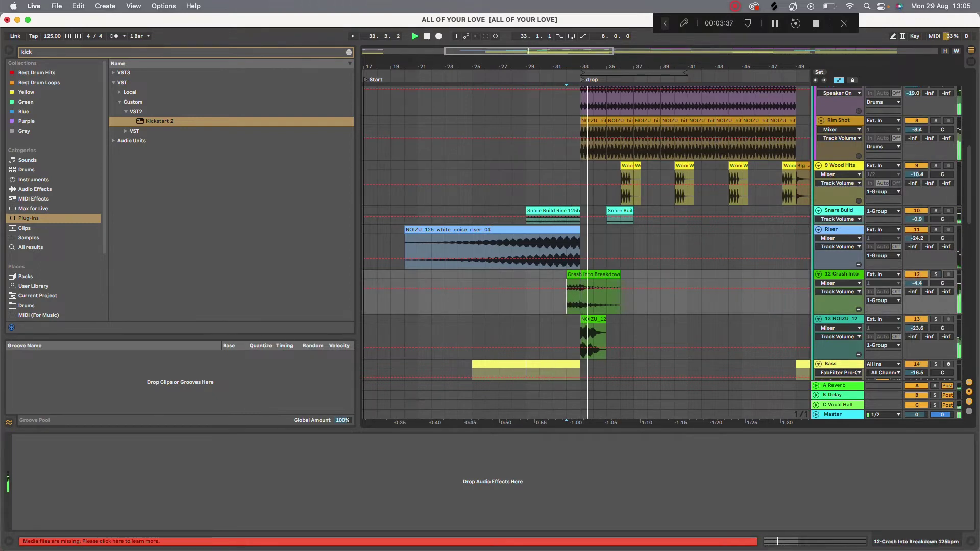
{"action": "key", "text": "space"}
{"action": "left_click", "coordinate": [580, 336]}
{"action": "key", "text": "space"}
{"action": "left_click", "coordinate": [935, 318]}
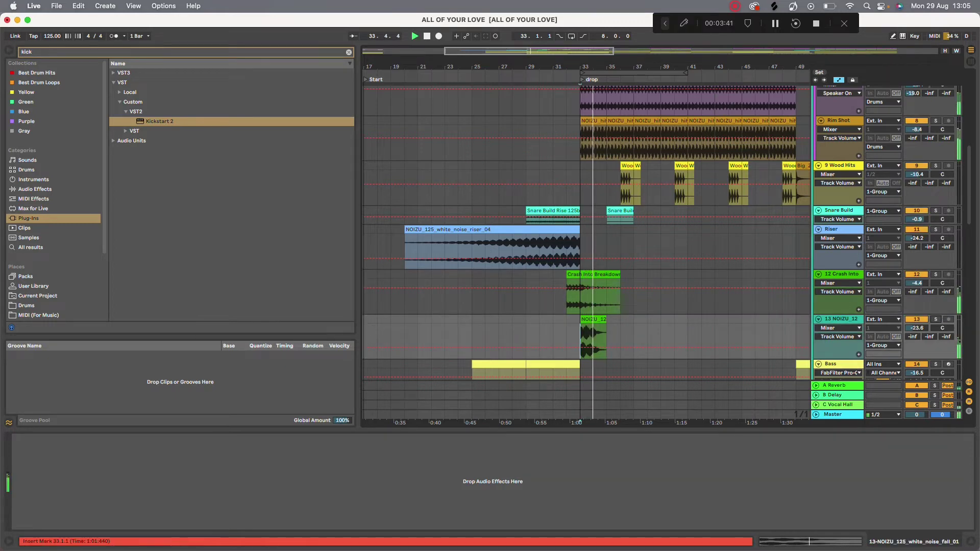
Solo the Bass track and play it from the start of its clip at bar 25
{"action": "scroll", "coordinate": [618, 321], "scroll_direction": "down", "scroll_amount": 2}
{"action": "scroll", "coordinate": [619, 322], "scroll_direction": "down", "scroll_amount": 3}
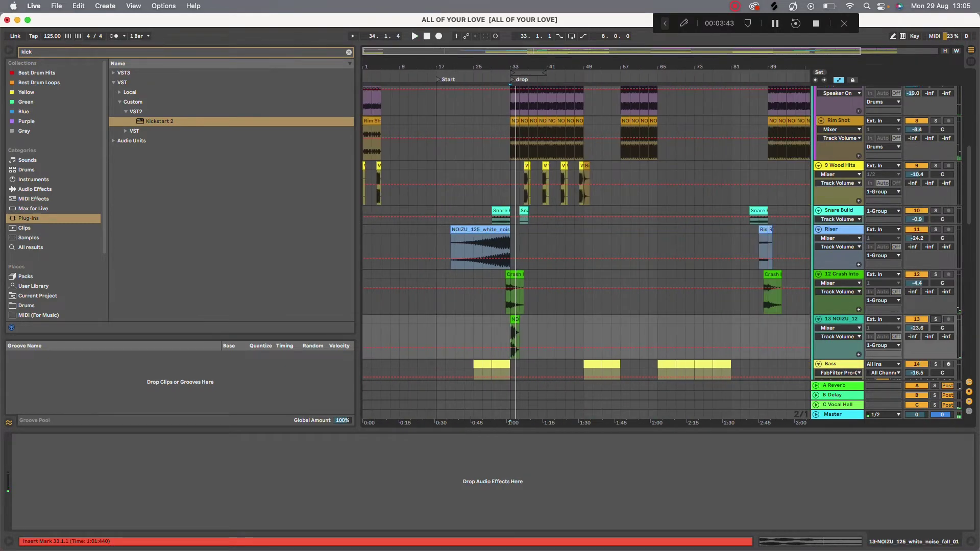
{"action": "scroll", "coordinate": [586, 233], "scroll_direction": "down", "scroll_amount": 3}
{"action": "scroll", "coordinate": [585, 233], "scroll_direction": "up", "scroll_amount": 5}
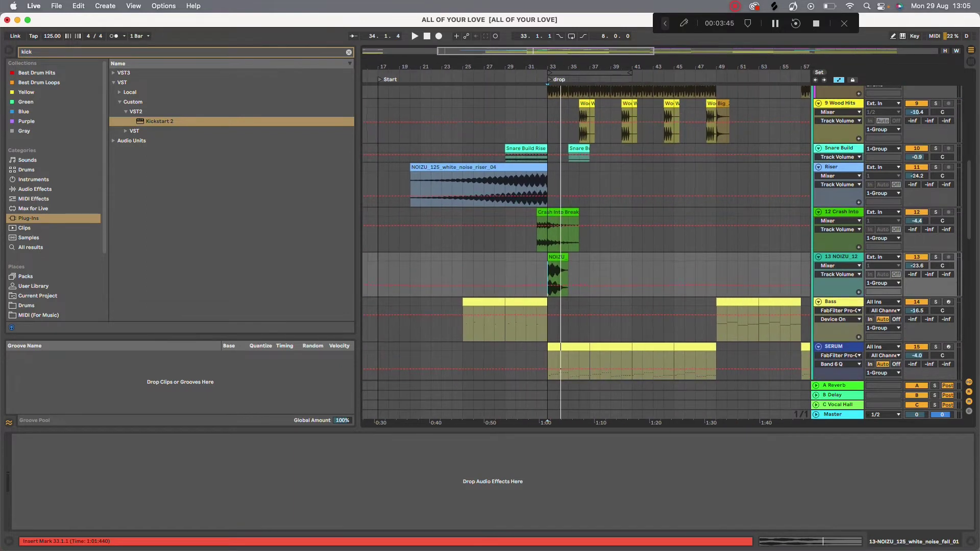
{"action": "scroll", "coordinate": [716, 267], "scroll_direction": "down", "scroll_amount": 1}
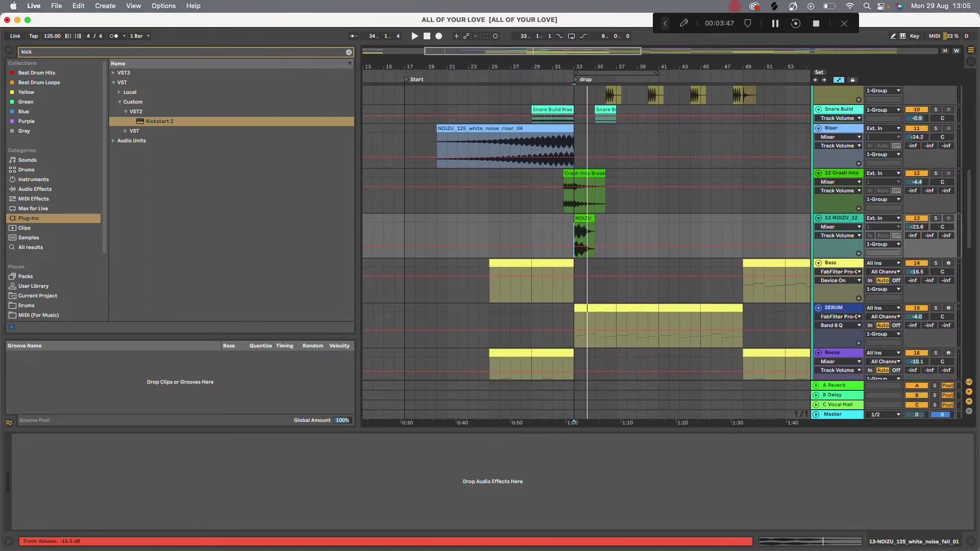
{"action": "key", "text": "s"}
{"action": "left_click", "coordinate": [489, 280]}
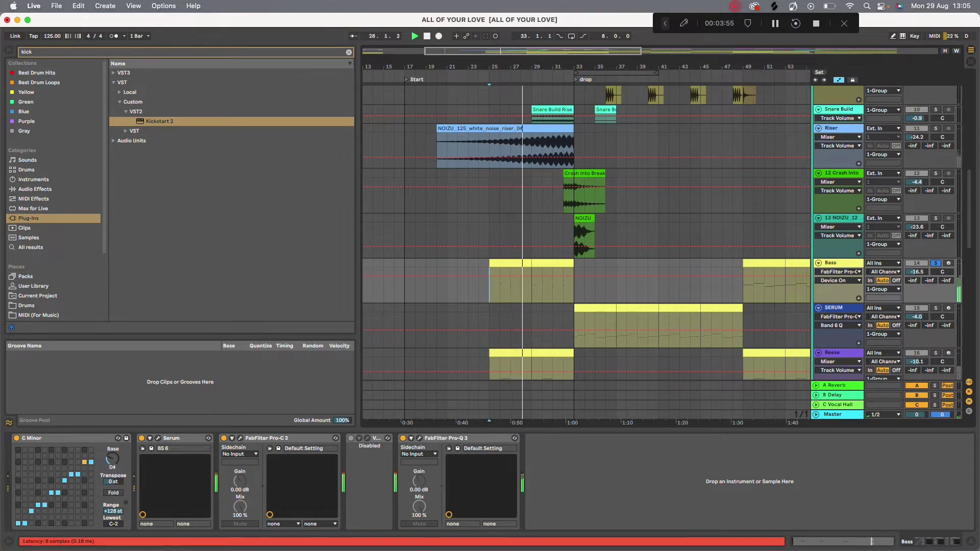
Inspect the Bass track's Serum oscillators and its FabFilter Pro-Q 3 curve while it plays in solo
{"action": "key", "text": "super+alt+p"}
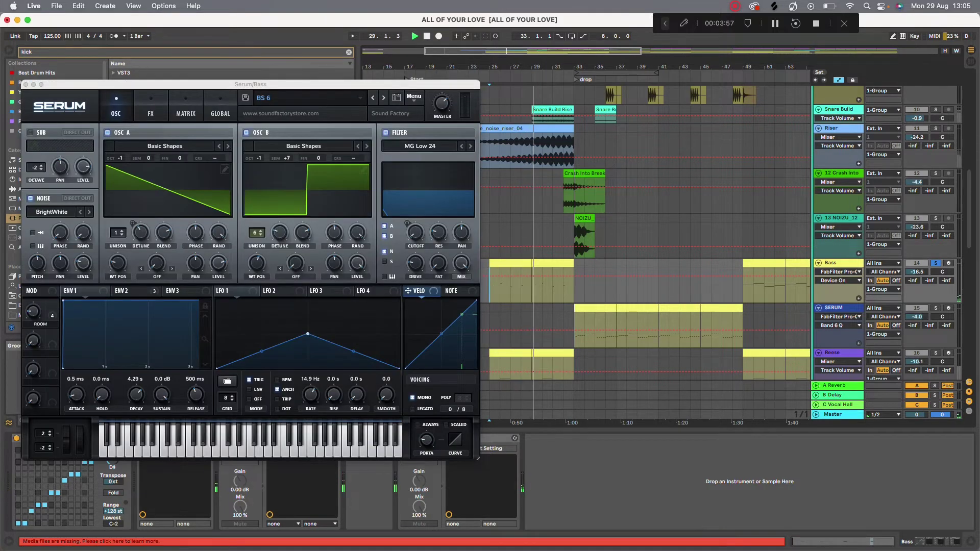
{"action": "key", "text": "super+alt+p"}
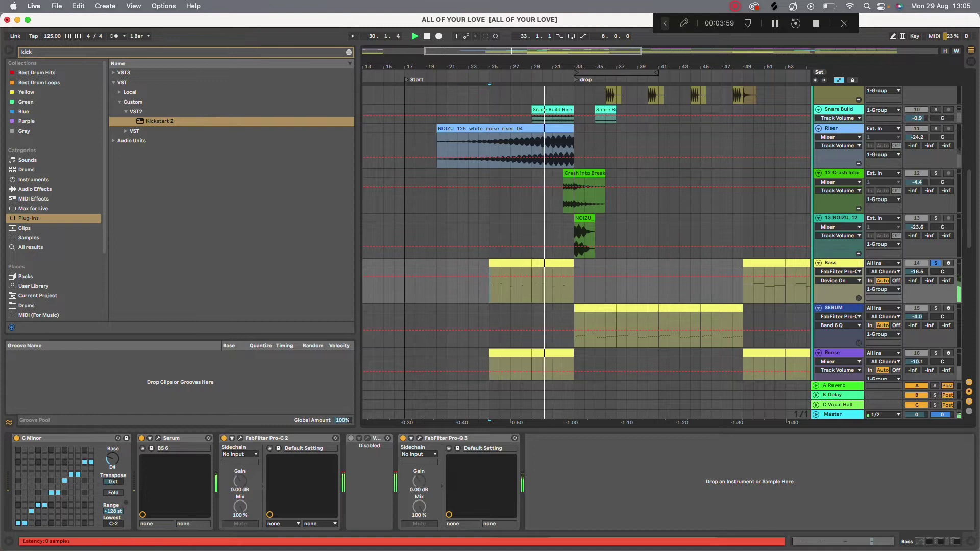
{"action": "key", "text": "super+alt+p"}
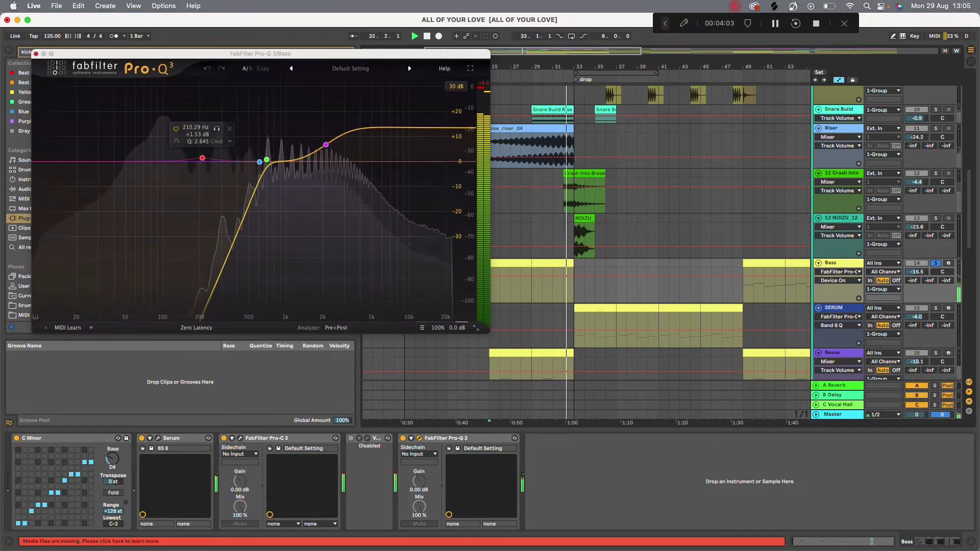
{"action": "key", "text": "super+alt+p"}
Review the effects rack of the Bass track's Serum patch BS 6 while playing from bar 25, and close the plug-in
{"action": "left_click", "coordinate": [158, 438]}
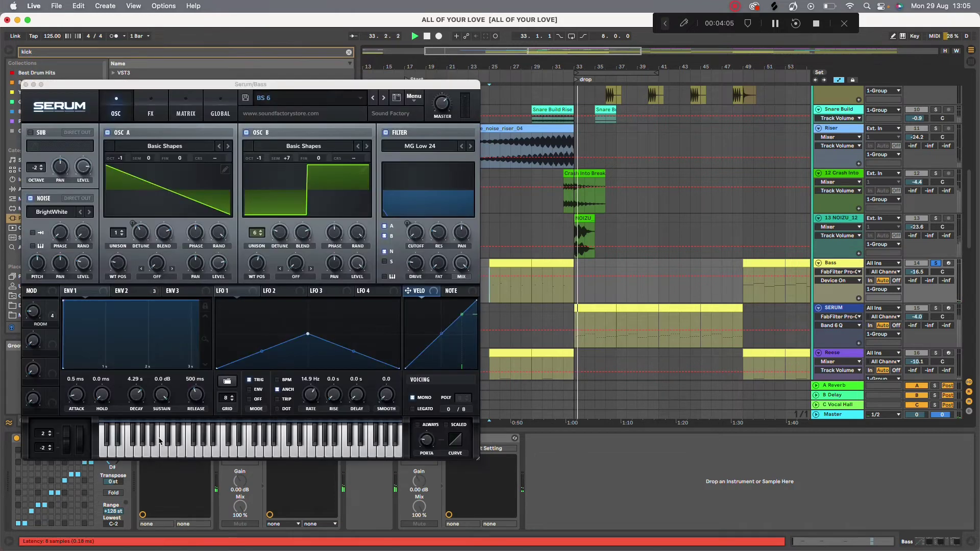
{"action": "left_click", "coordinate": [150, 107]}
{"action": "left_click", "coordinate": [489, 275]}
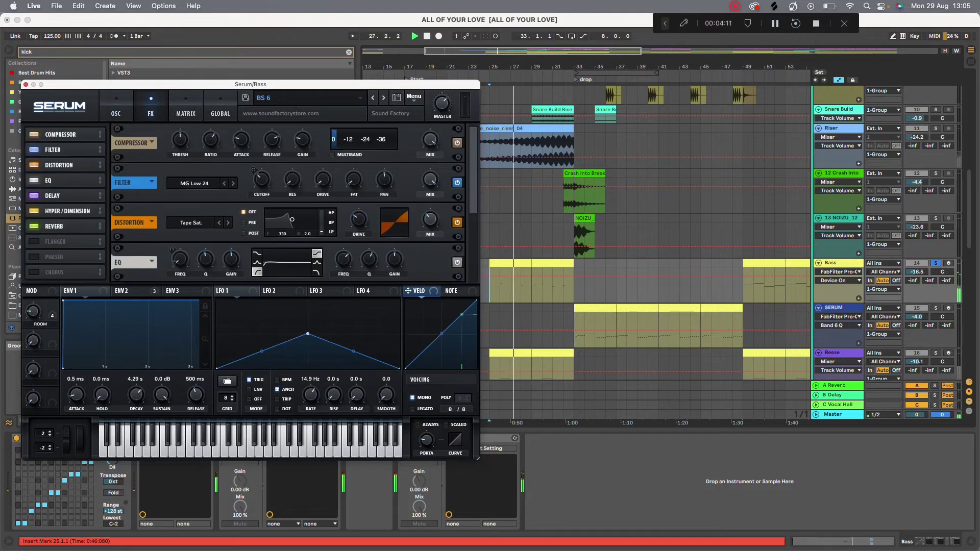
{"action": "scroll", "coordinate": [289, 202], "scroll_direction": "down", "scroll_amount": 5}
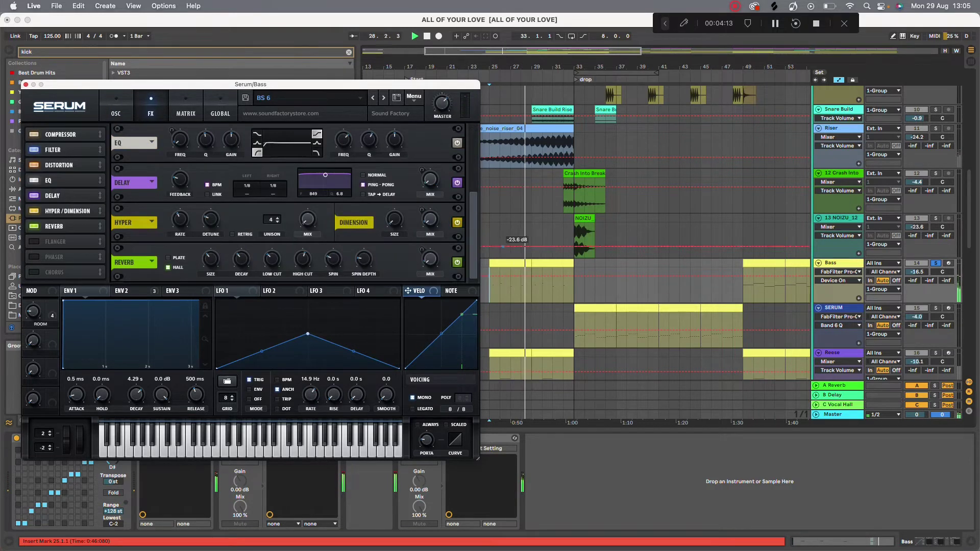
{"action": "key", "text": "super+alt+p"}
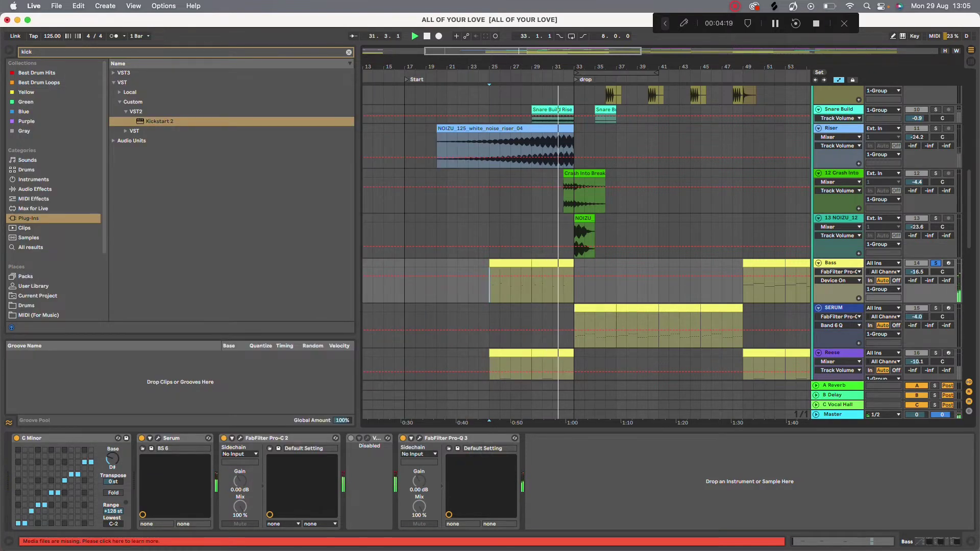
Try another semitone pitch on Oscillator B in the Bass track's Serum, return it to +7, and turn the solo off
{"action": "key", "text": "super+alt+p"}
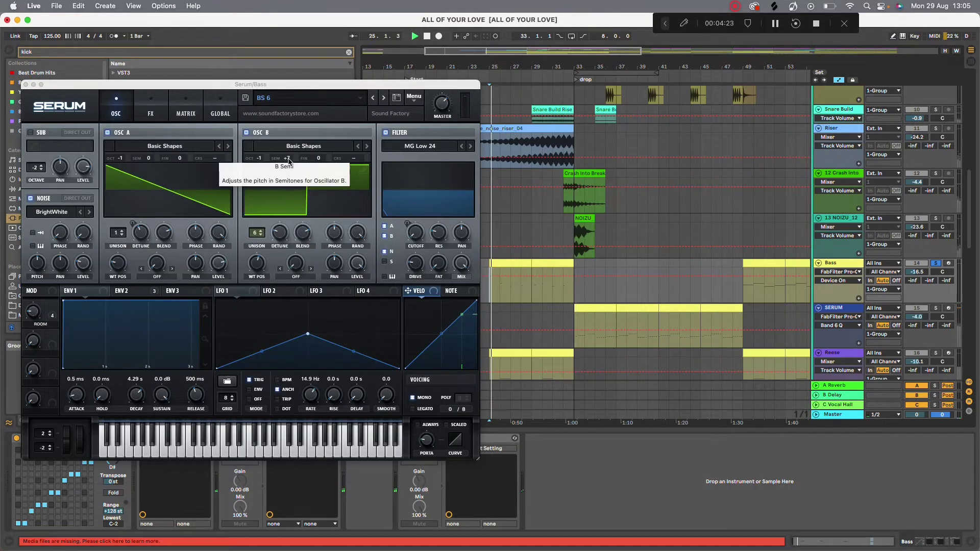
{"action": "mouse_move", "coordinate": [289, 161]}
{"action": "left_mouse_down"}
{"action": "mouse_move", "coordinate": [289, 174]}
{"action": "mouse_move", "coordinate": [291, 165]}
{"action": "left_mouse_up"}
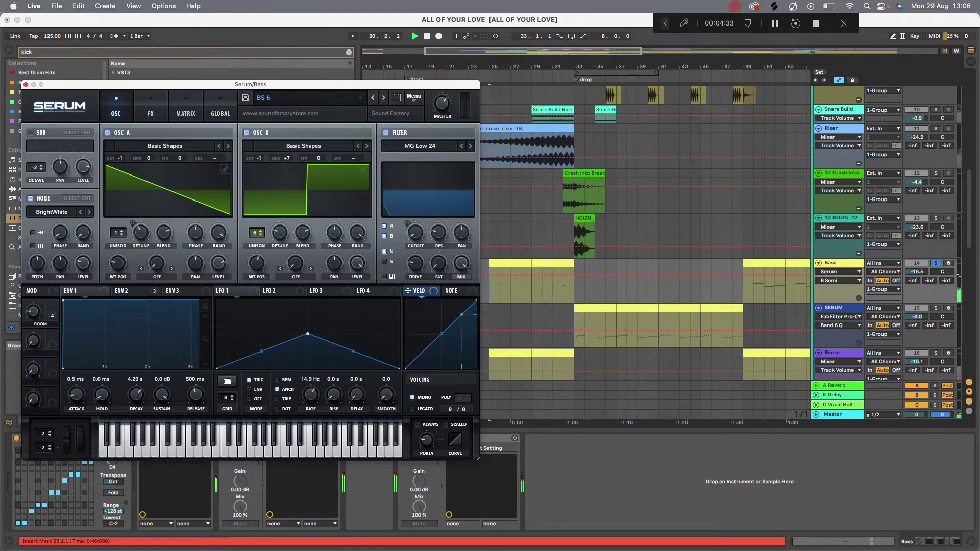
{"action": "key", "text": "super+alt+p"}
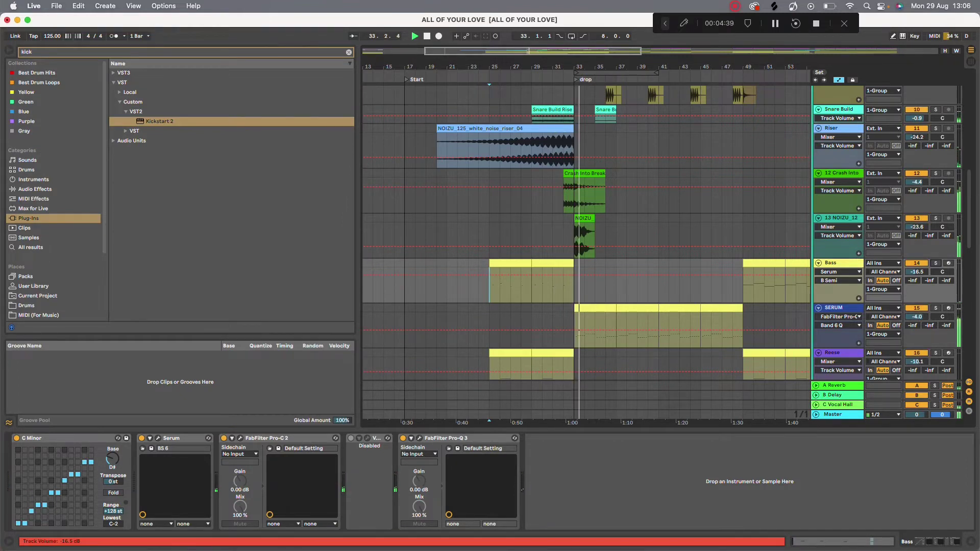
Raise the Bass track's volume to -13.7 dB while listening to the full mix from bar 25
{"action": "key", "text": "space"}
{"action": "key", "text": "space"}
{"action": "left_click_drag", "start_coordinate": [917, 271], "coordinate": [917, 268]}
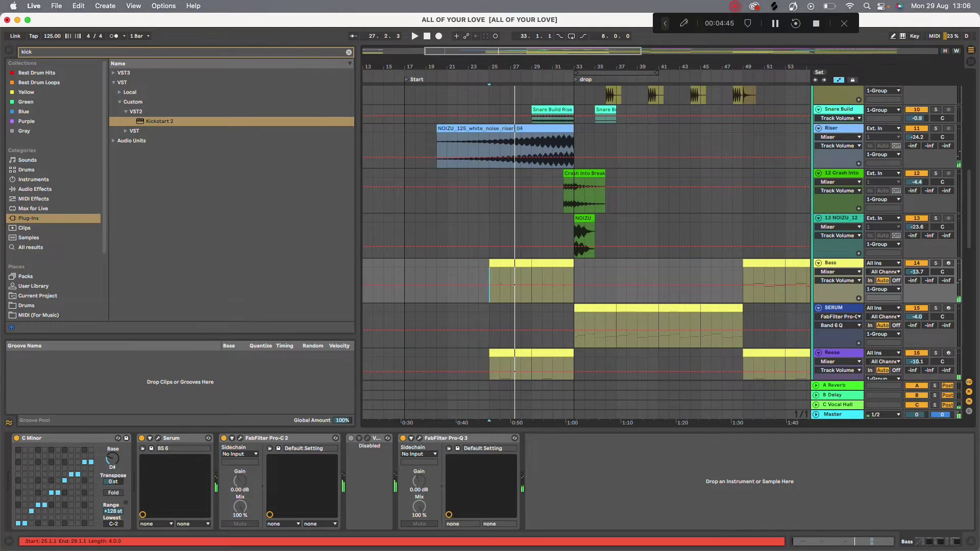
In the Bass MIDI clip, move the D#2 note a sixteenth earlier to 1.2.1, and try the F#2 note on beat 2 before restoring its offset
{"action": "key", "text": "shift+Tab"}
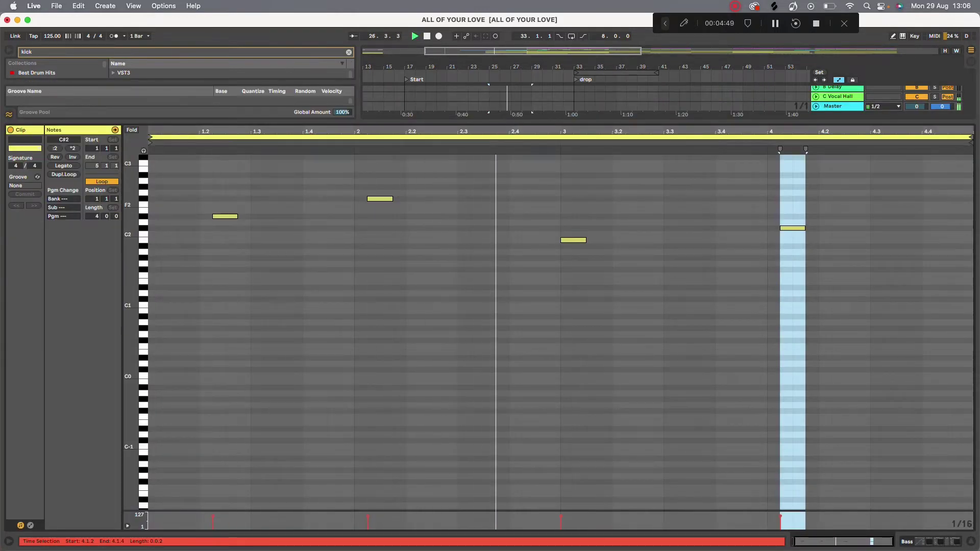
{"action": "left_click_drag", "start_coordinate": [379, 198], "coordinate": [367, 198]}
{"action": "left_click_drag", "start_coordinate": [225, 216], "coordinate": [212, 215]}
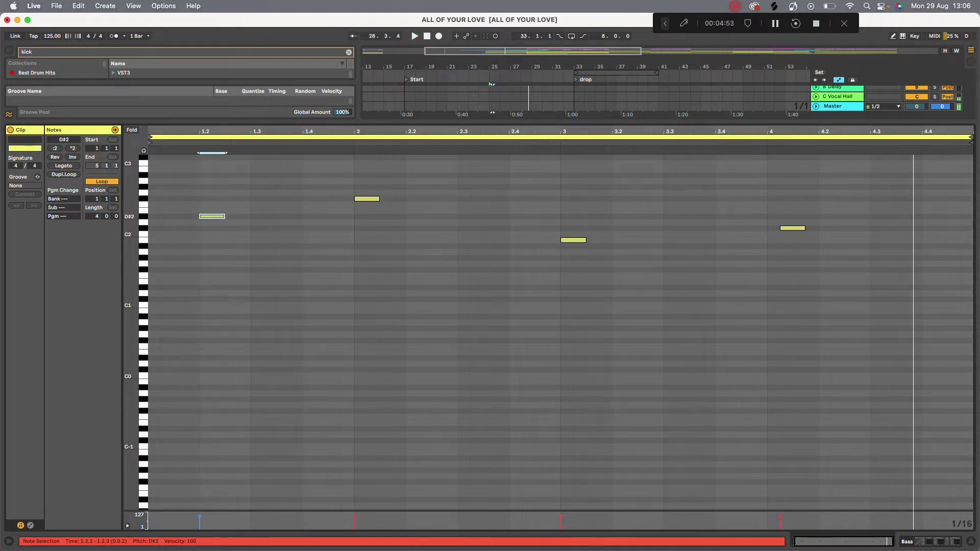
{"action": "left_click", "coordinate": [792, 228]}
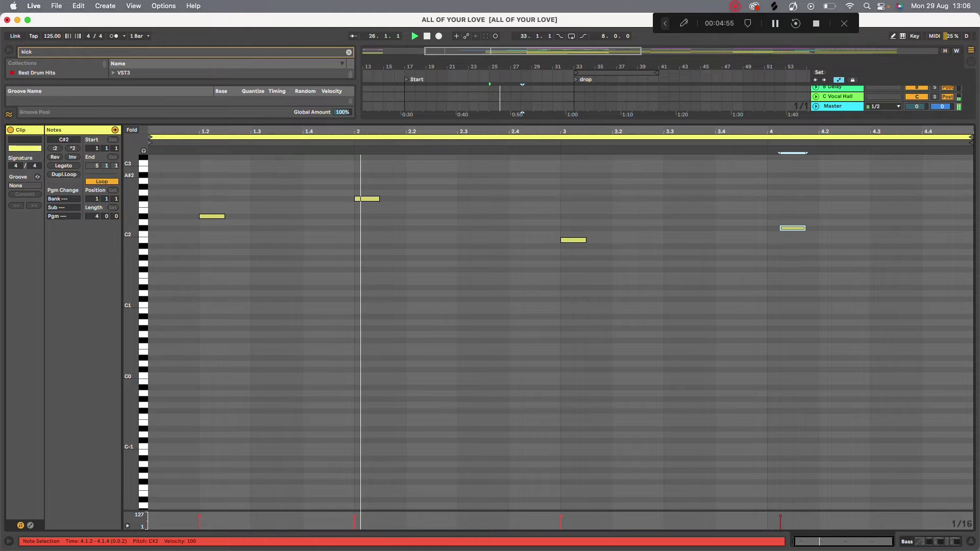
{"action": "left_click_drag", "start_coordinate": [367, 199], "coordinate": [380, 198]}
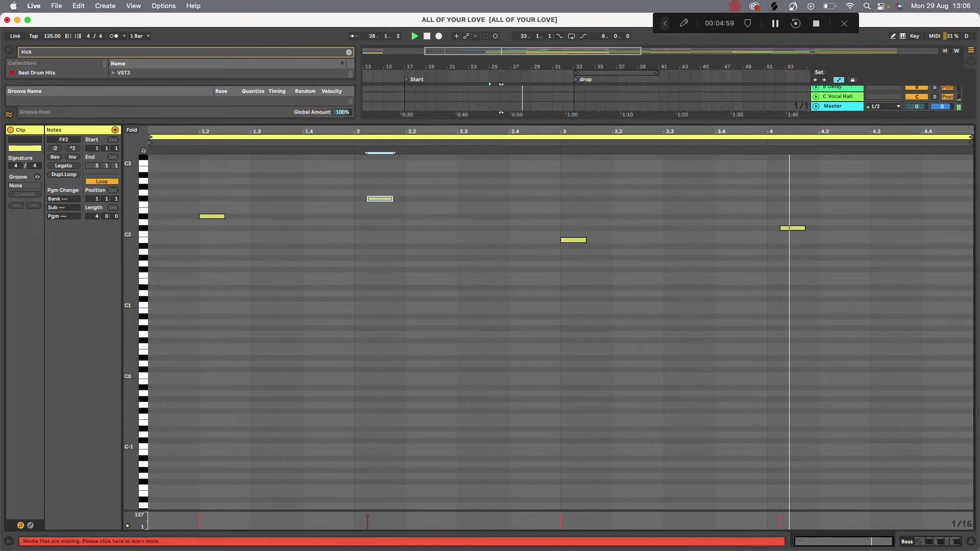
{"action": "key", "text": "super+alt+l"}
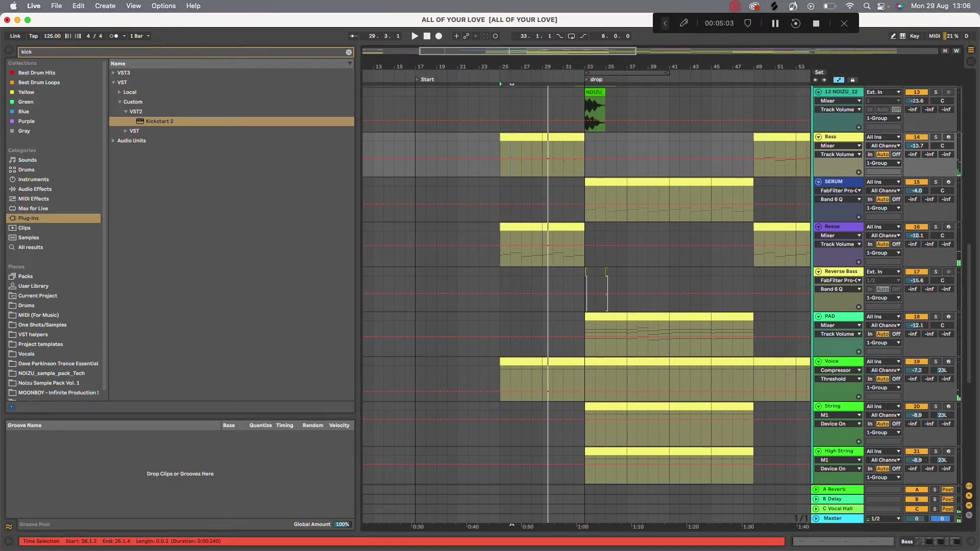
Audition the first Arp track, with the EricPrydzArp Serum patch, in solo from bar 25
{"action": "scroll", "coordinate": [585, 294], "scroll_direction": "left", "scroll_amount": 3}
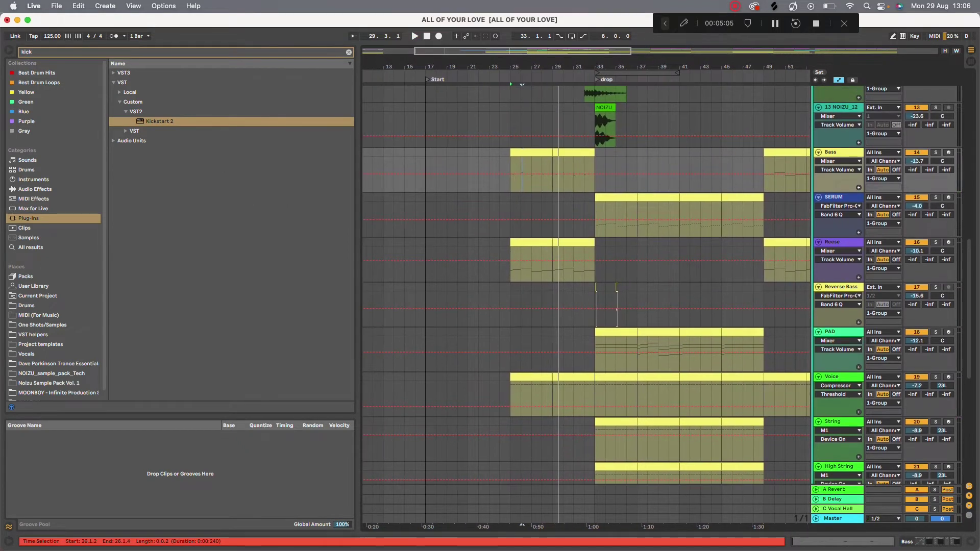
{"action": "scroll", "coordinate": [586, 294], "scroll_direction": "down", "scroll_amount": 1}
{"action": "scroll", "coordinate": [659, 371], "scroll_direction": "down", "scroll_amount": 10}
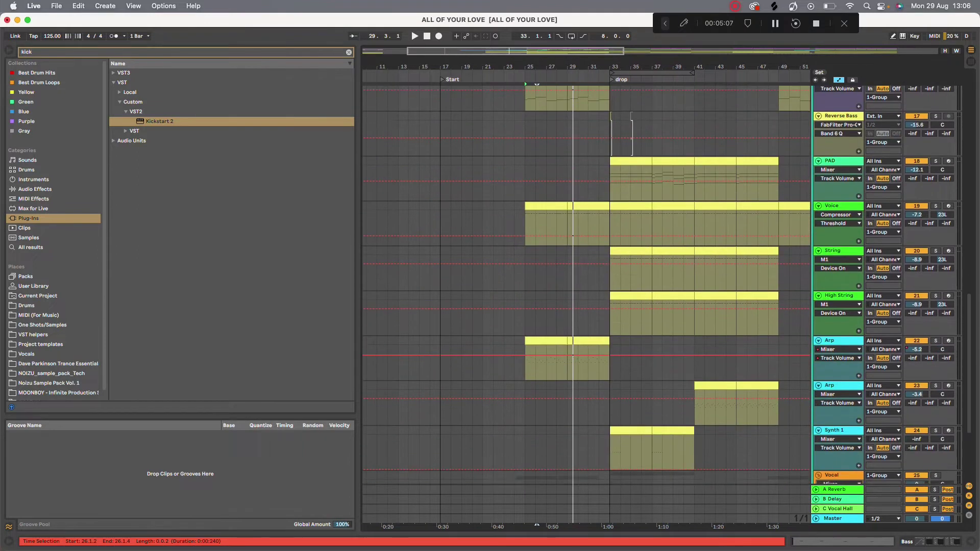
{"action": "scroll", "coordinate": [659, 371], "scroll_direction": "left", "scroll_amount": 1}
{"action": "left_click", "coordinate": [459, 317]}
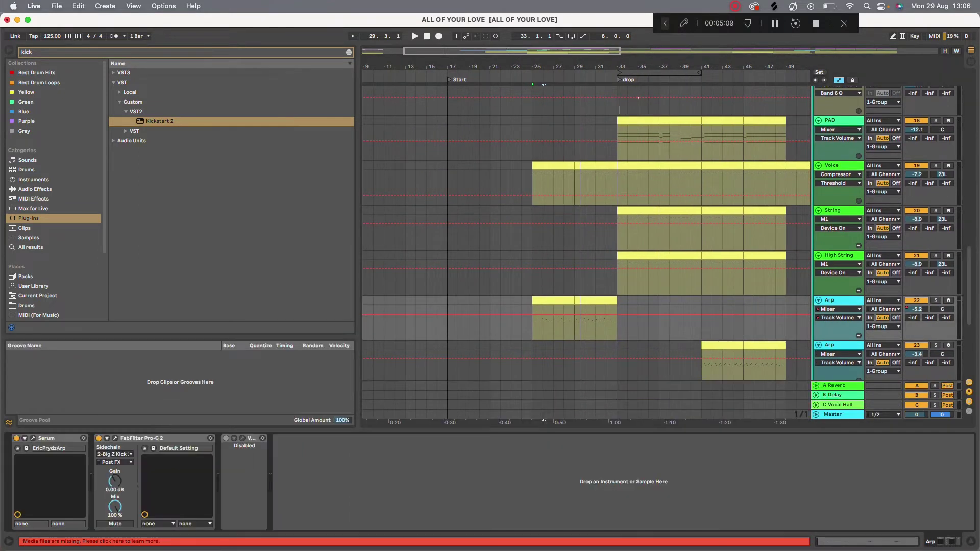
{"action": "key", "text": "s"}
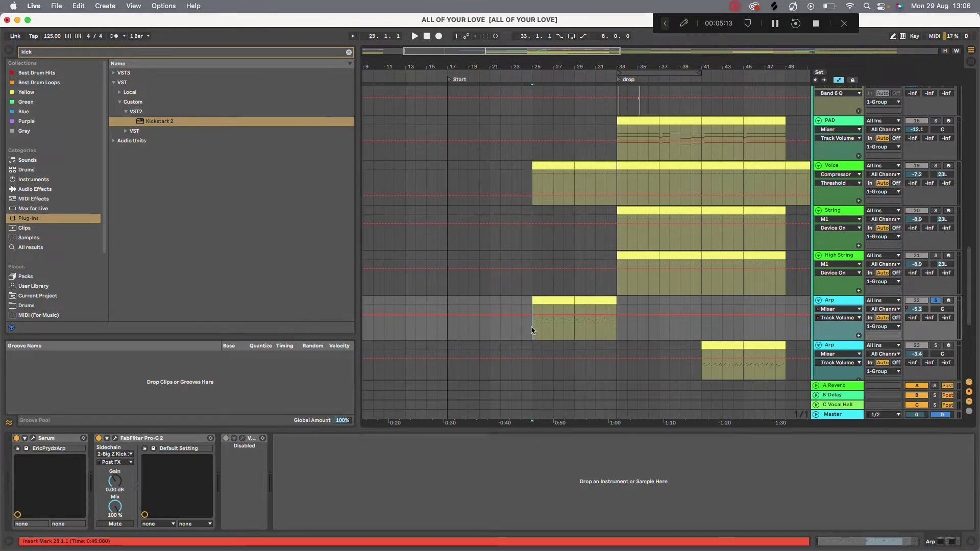
{"action": "key", "text": "space"}
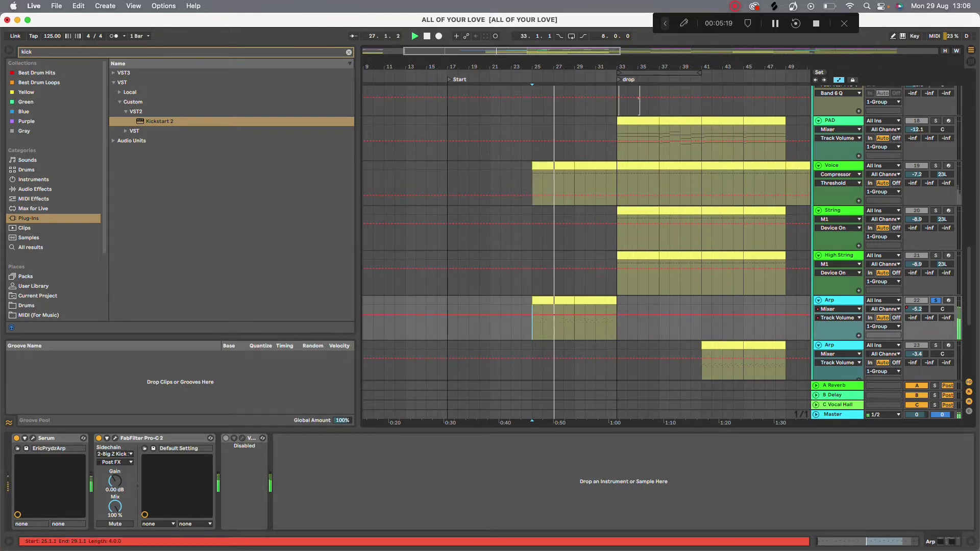
Audition the SERUM track in solo from the drop at bar 33 and lower its Kickstart 2 mix to 56%
{"action": "scroll", "coordinate": [560, 324], "scroll_direction": "up", "scroll_amount": 2}
{"action": "scroll", "coordinate": [758, 260], "scroll_direction": "up", "scroll_amount": 6}
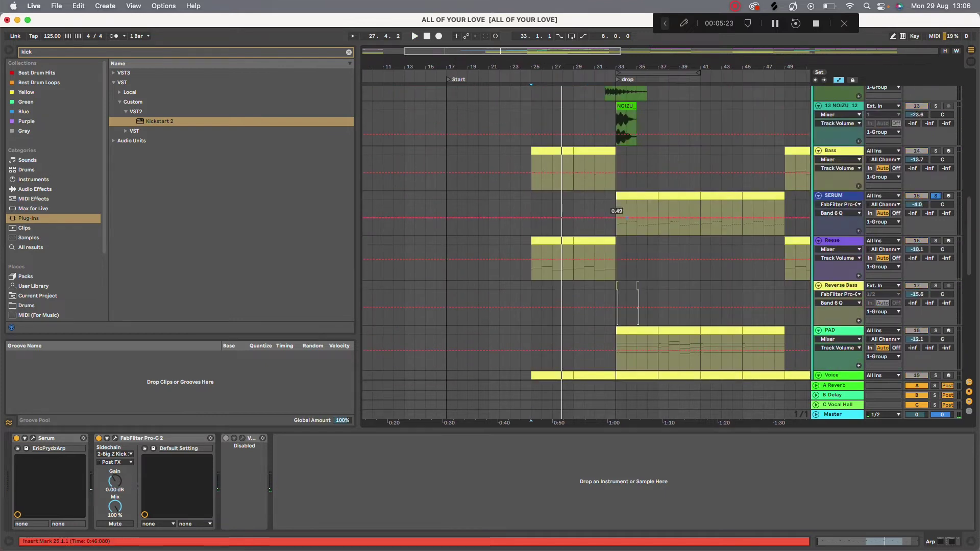
{"action": "left_click", "coordinate": [617, 214]}
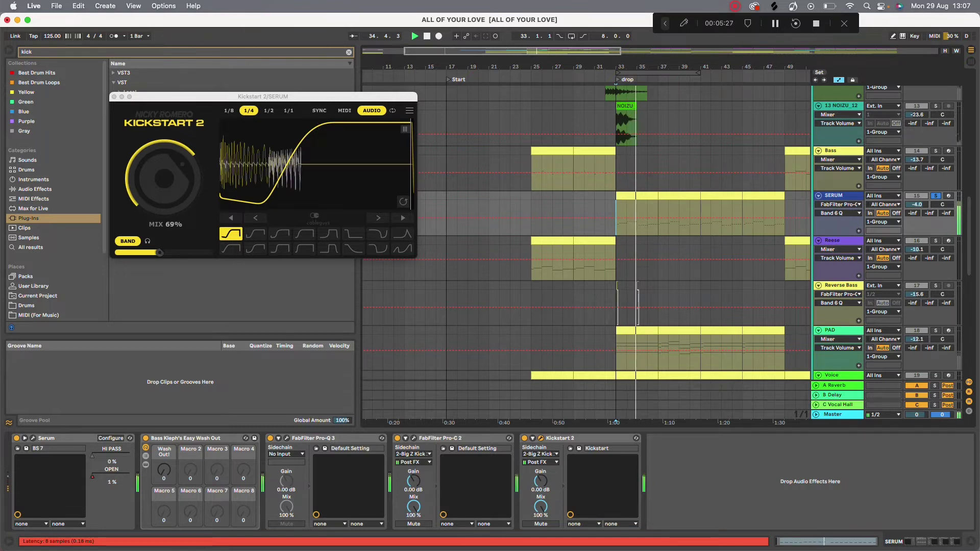
{"action": "left_click_drag", "start_coordinate": [164, 178], "coordinate": [164, 185]}
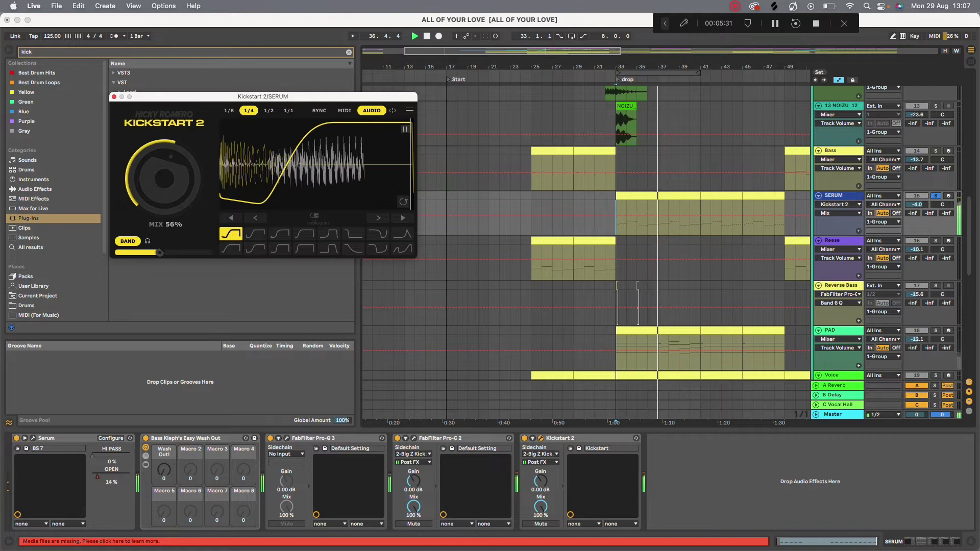
Examine the SERUM track's FabFilter Pro-Q 3 curve and its Pro-C 2 sidechain compression during solo playback
{"action": "left_click", "coordinate": [287, 438]}
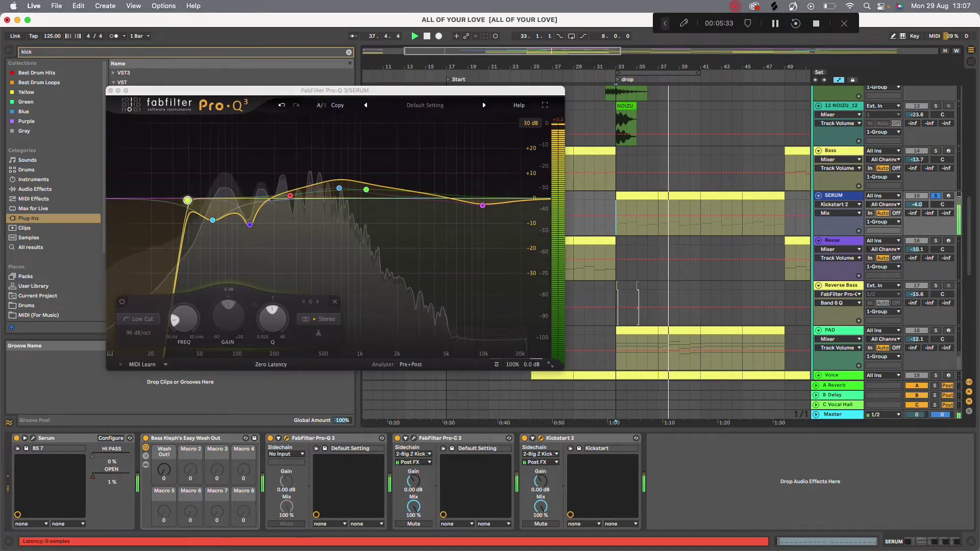
{"action": "left_click", "coordinate": [414, 438]}
{"action": "left_click_drag", "start_coordinate": [352, 21], "coordinate": [714, 93]}
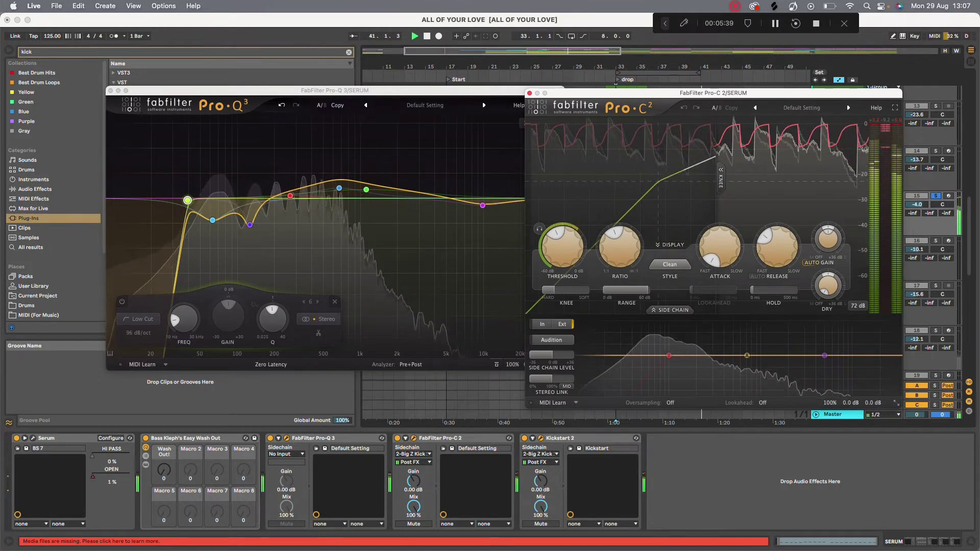
{"action": "left_click", "coordinate": [530, 93]}
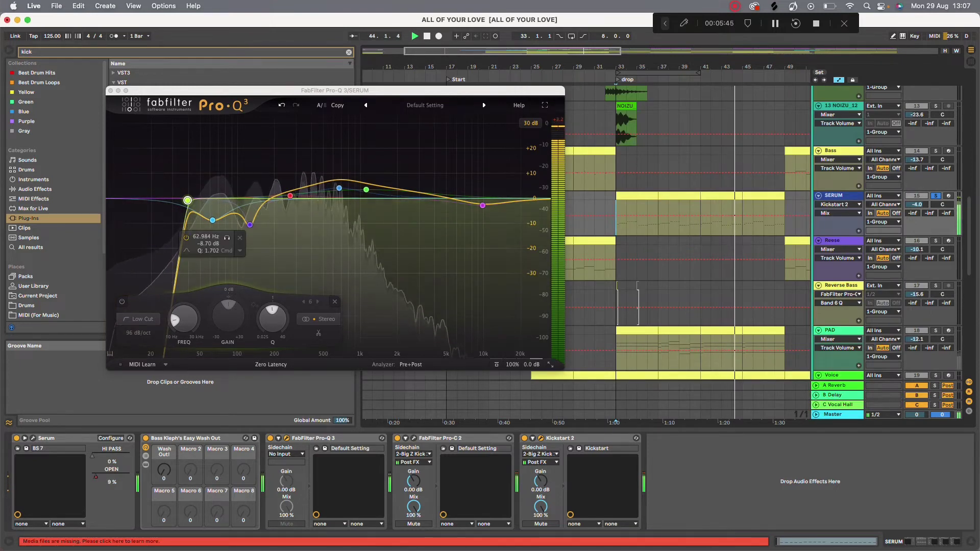
In the SERUM track's Pro-Q 3, nudge the cut near 63 Hz and slightly deepen the cut near 9.8 kHz, replaying from bar 33
{"action": "mouse_move", "coordinate": [212, 220]}
{"action": "left_mouse_down"}
{"action": "mouse_move", "coordinate": [214, 192]}
{"action": "mouse_move", "coordinate": [213, 219]}
{"action": "left_mouse_up"}
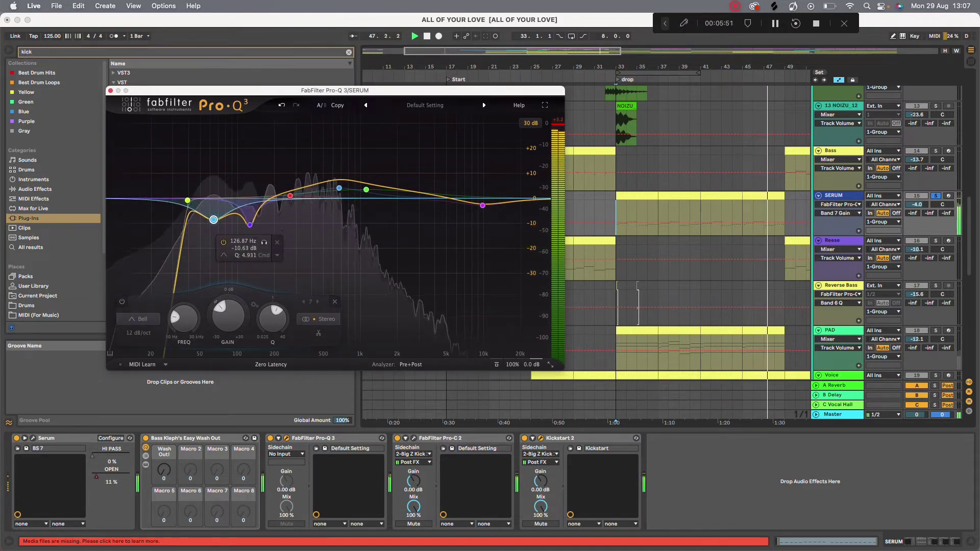
{"action": "left_click", "coordinate": [250, 226]}
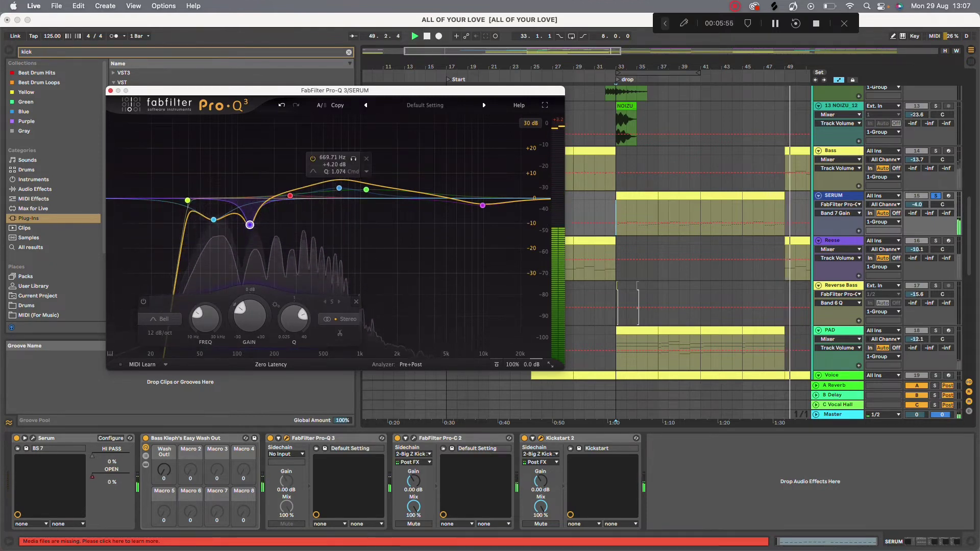
{"action": "key", "text": "space"}
{"action": "key", "text": "space"}
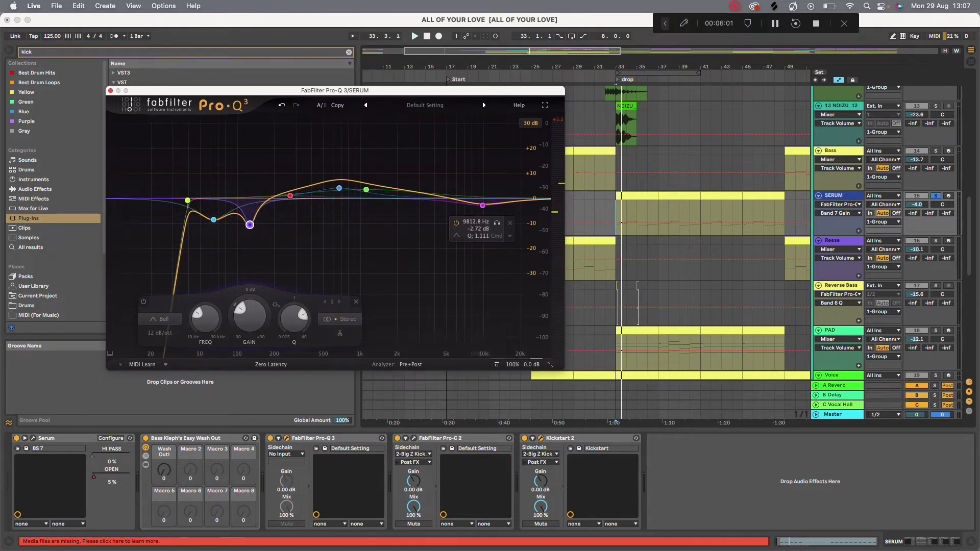
{"action": "key", "text": "space"}
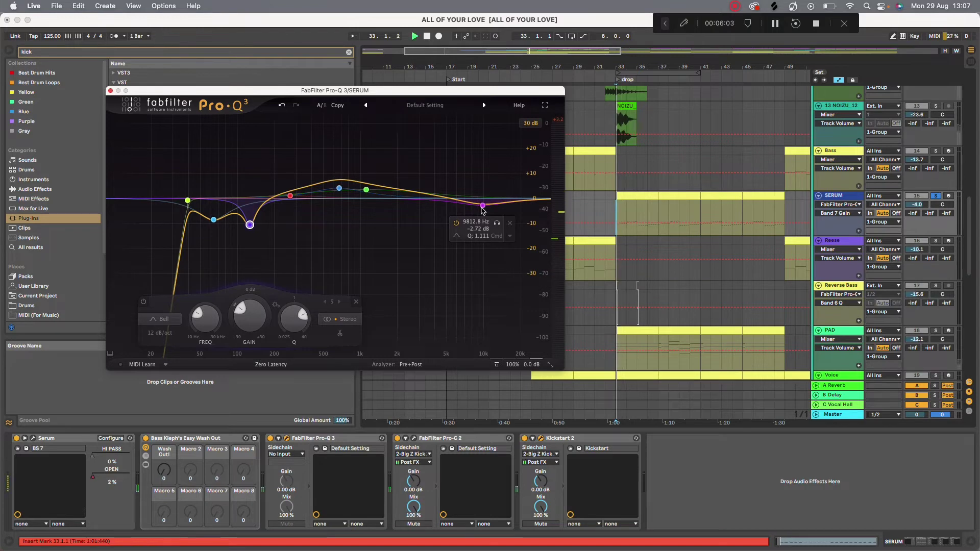
{"action": "mouse_move", "coordinate": [482, 205]}
{"action": "left_mouse_down"}
{"action": "mouse_move", "coordinate": [482, 179]}
{"action": "mouse_move", "coordinate": [483, 208]}
{"action": "left_mouse_up"}
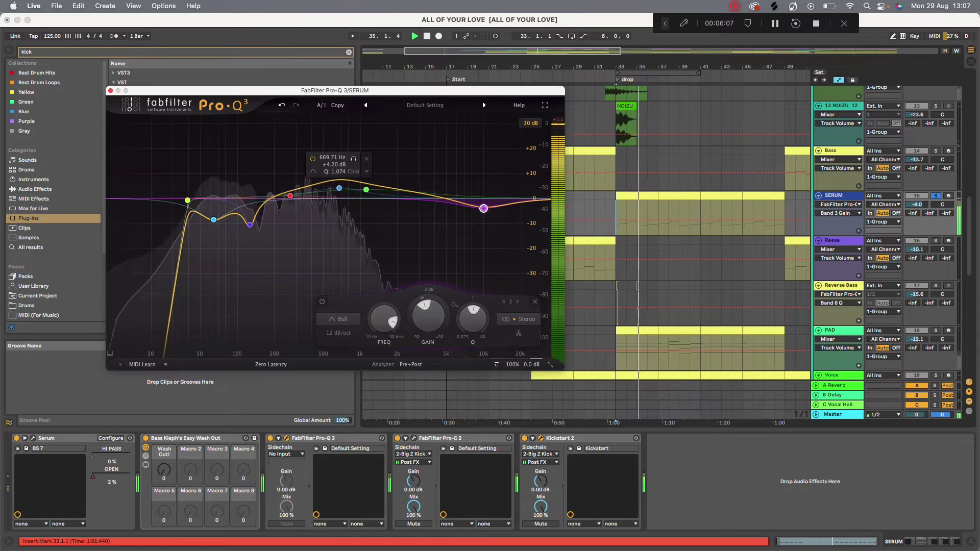
Inspect the SERUM track's Kickstart 2 and Serum BS 7 patch, and compare the bass with Kickstart 2 bypassed and active
{"action": "left_click", "coordinate": [540, 438]}
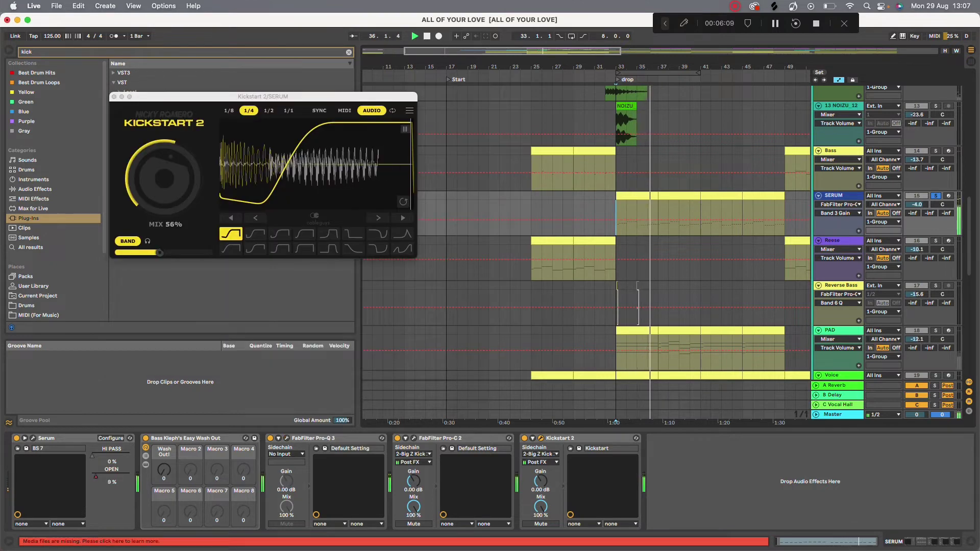
{"action": "key", "text": "super+alt+p"}
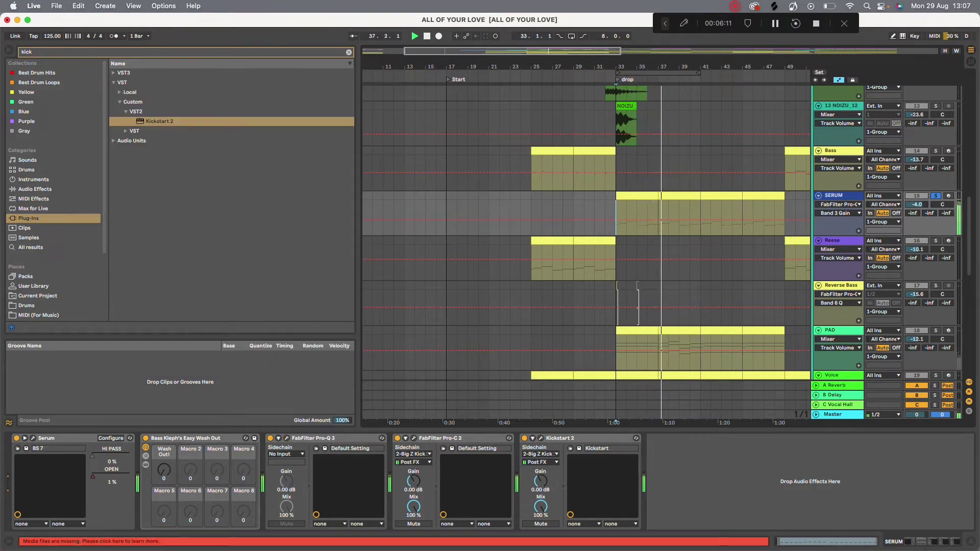
{"action": "key", "text": "super+alt+p"}
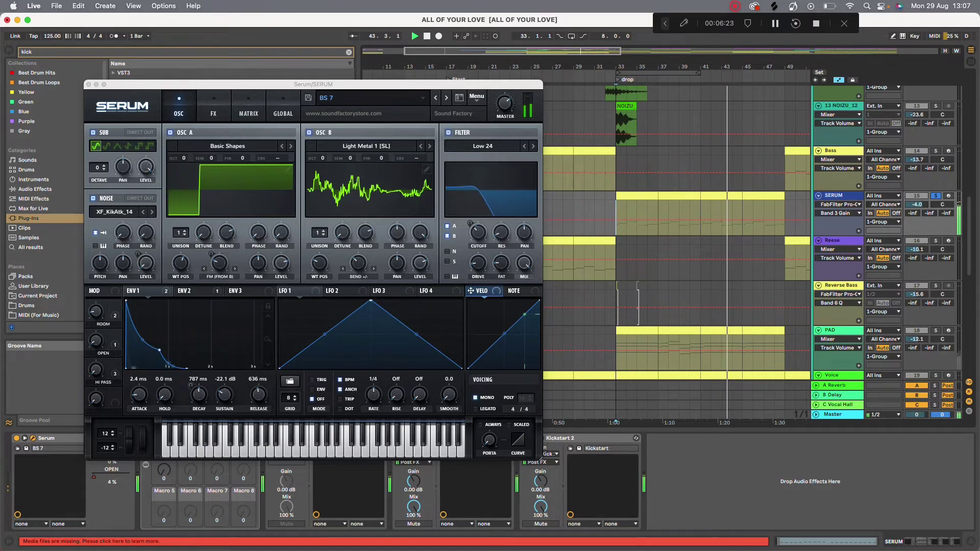
{"action": "left_click_drag", "start_coordinate": [313, 84], "coordinate": [265, 67]}
{"action": "left_click", "coordinate": [525, 438]}
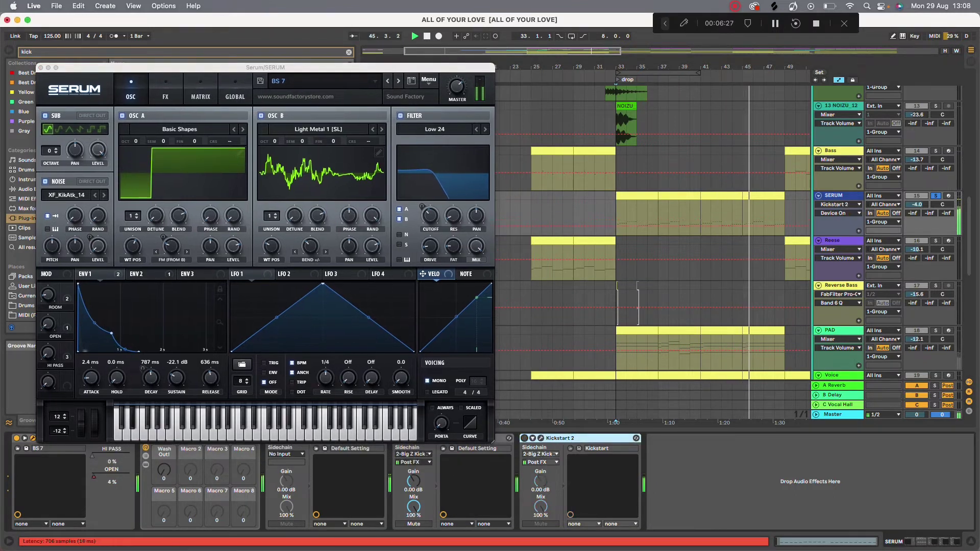
{"action": "left_click", "coordinate": [525, 439]}
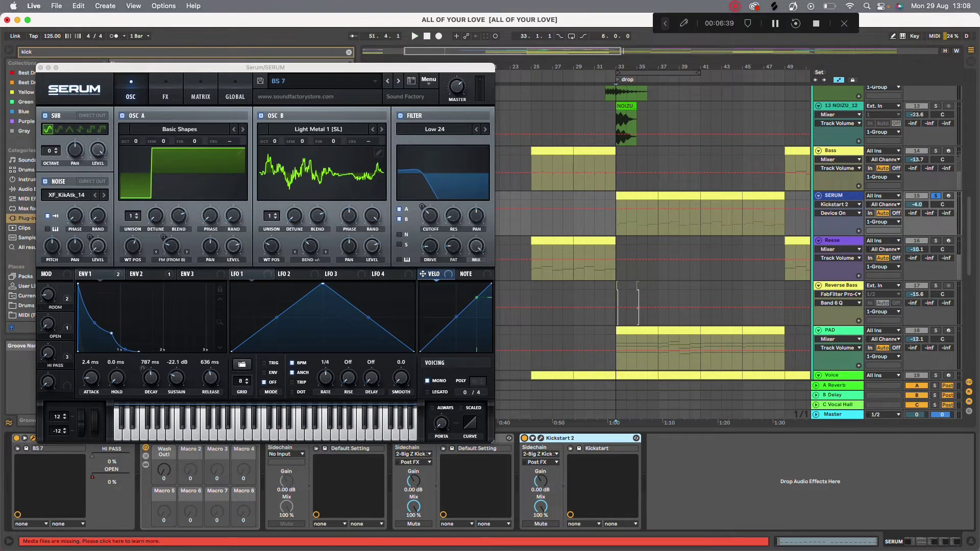
Audition the BS 7 patch with oscillator B switched off and on, and demonstrate its Asym distortion effect
{"action": "left_click", "coordinate": [260, 116]}
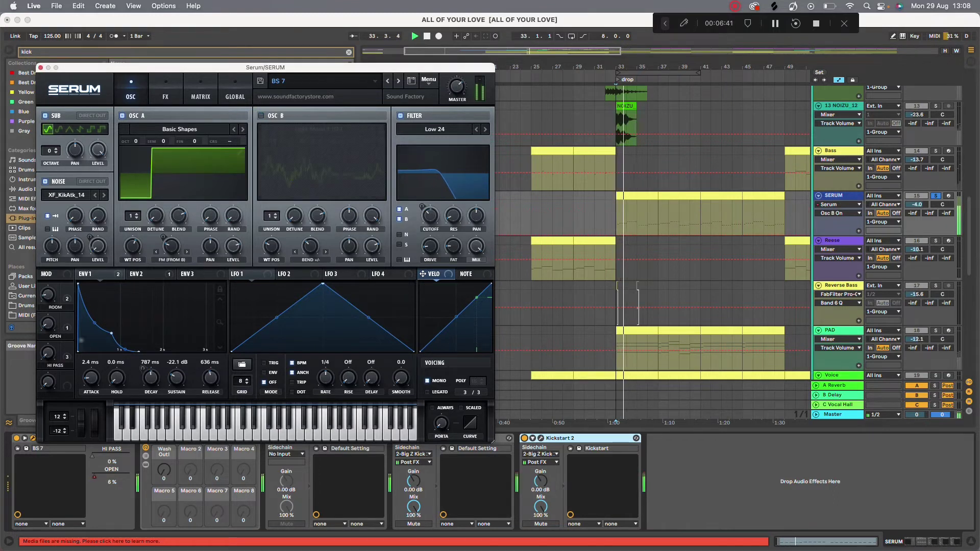
{"action": "left_click", "coordinate": [261, 116]}
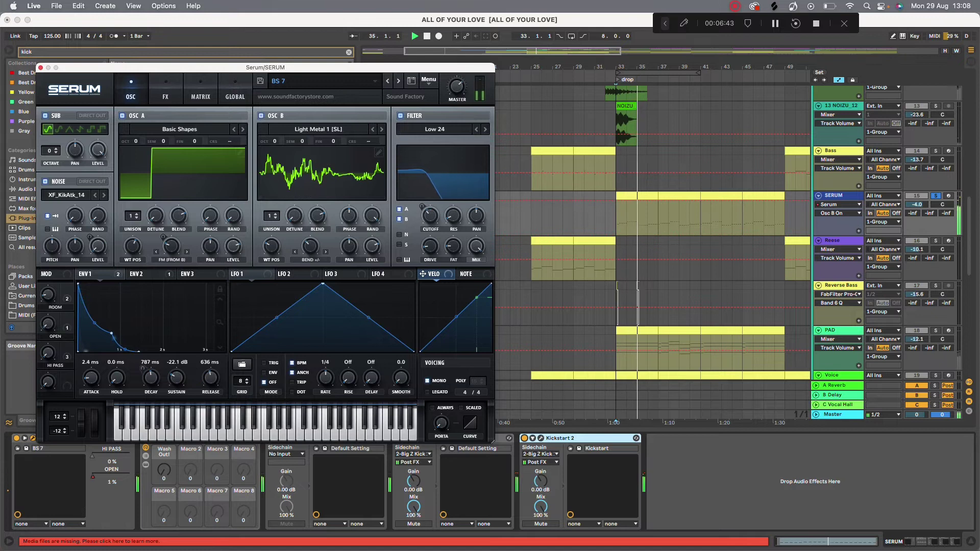
{"action": "left_click", "coordinate": [260, 116]}
{"action": "left_click", "coordinate": [260, 115]}
{"action": "left_click", "coordinate": [165, 92]}
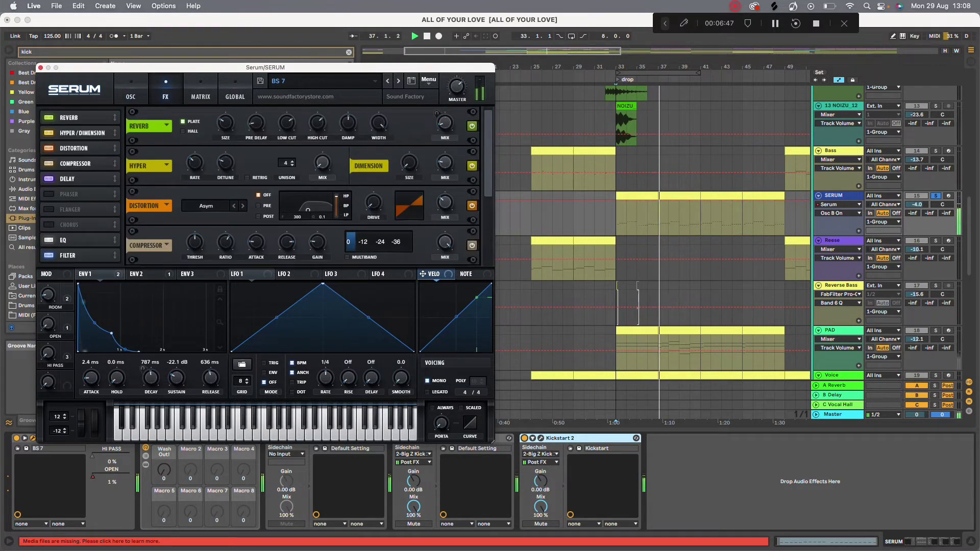
{"action": "left_click", "coordinate": [472, 206]}
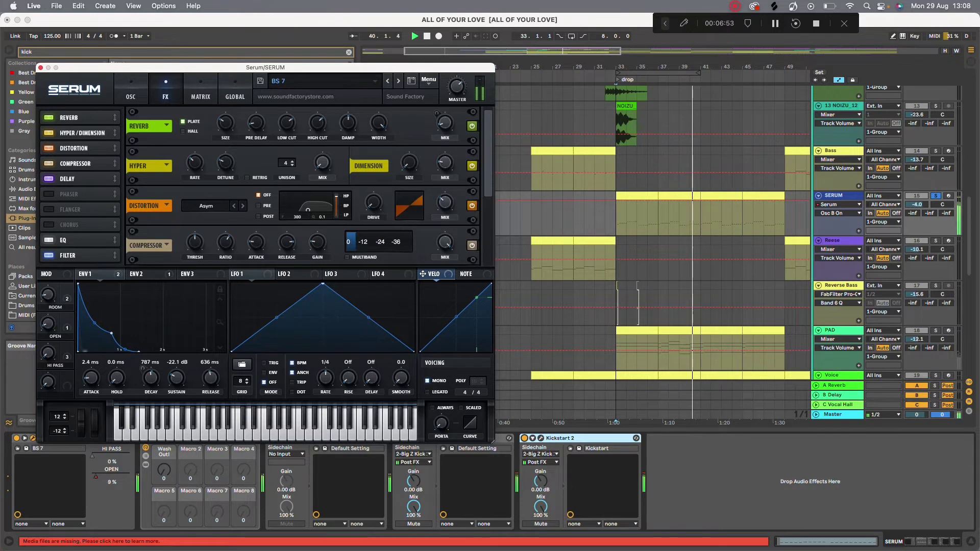
Demonstrate how oscillator A's wavetable position, the sub, the noise and the filter cutoff shape the BS 7 patch
{"action": "left_click", "coordinate": [130, 93]}
{"action": "left_click_drag", "start_coordinate": [132, 247], "coordinate": [132, 243]}
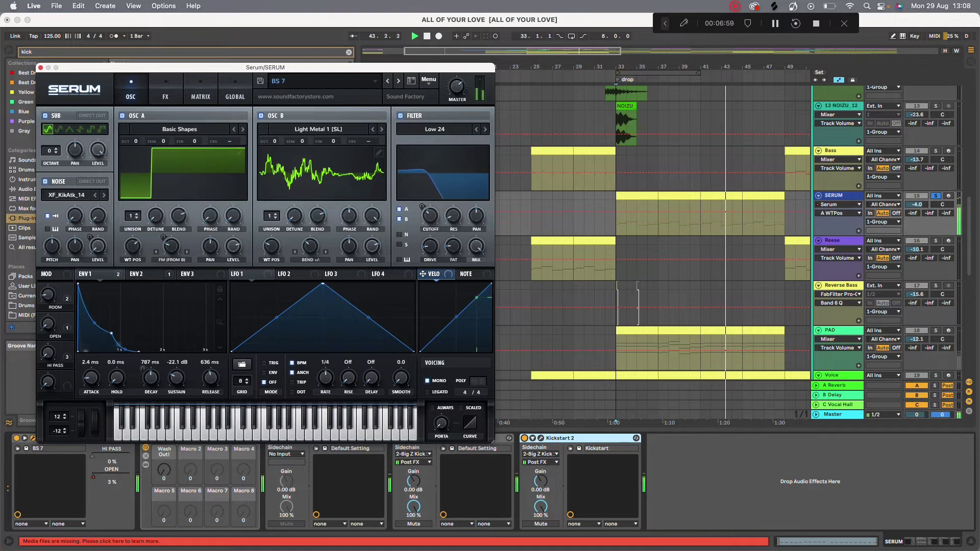
{"action": "left_click", "coordinate": [44, 116]}
{"action": "left_click", "coordinate": [45, 115]}
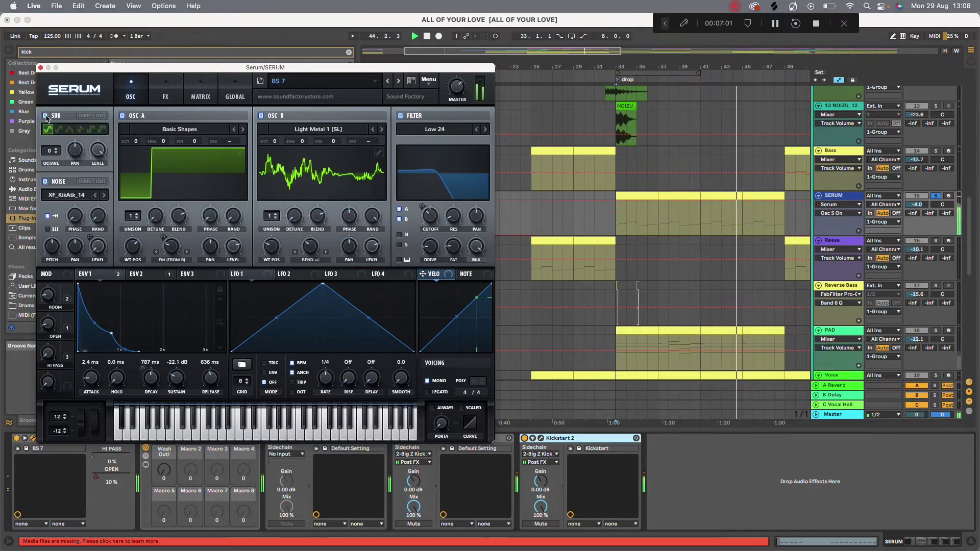
{"action": "left_click", "coordinate": [45, 181]}
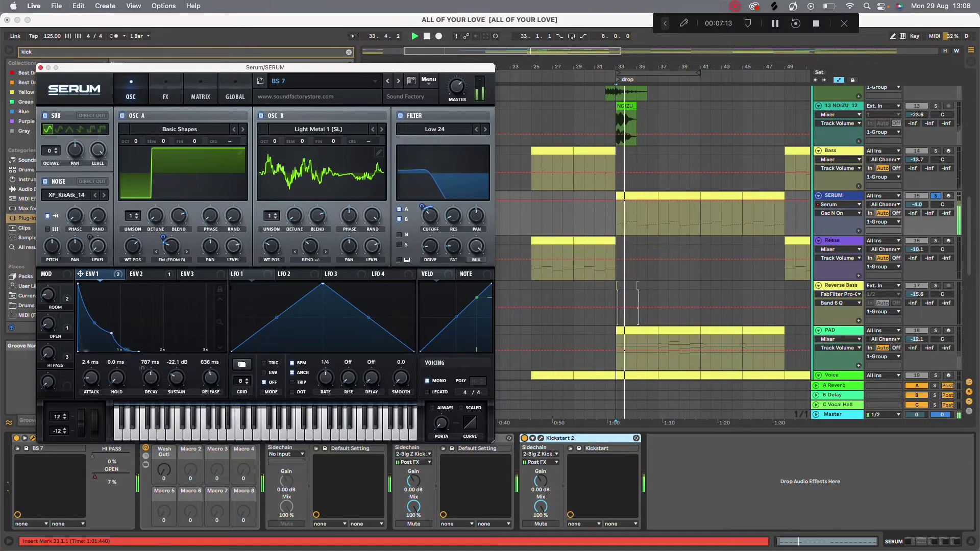
{"action": "left_click", "coordinate": [431, 219]}
{"action": "left_click_drag", "start_coordinate": [430, 215], "coordinate": [430, 217]}
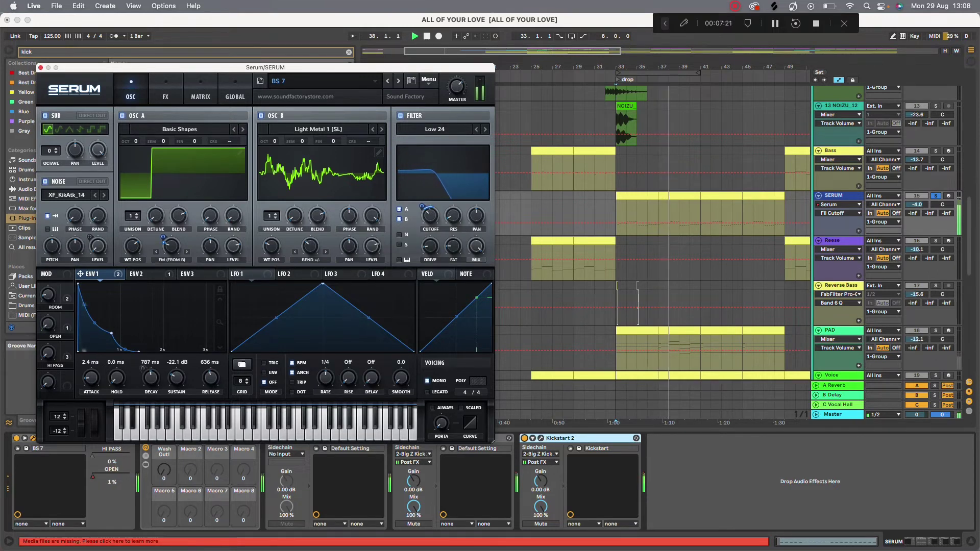
Try raising the SERUM track's OPEN macro automation to 1.00 around bar 43, and lower the point back
{"action": "left_click", "coordinate": [51, 296]}
{"action": "left_click_drag", "start_coordinate": [80, 274], "coordinate": [67, 289]}
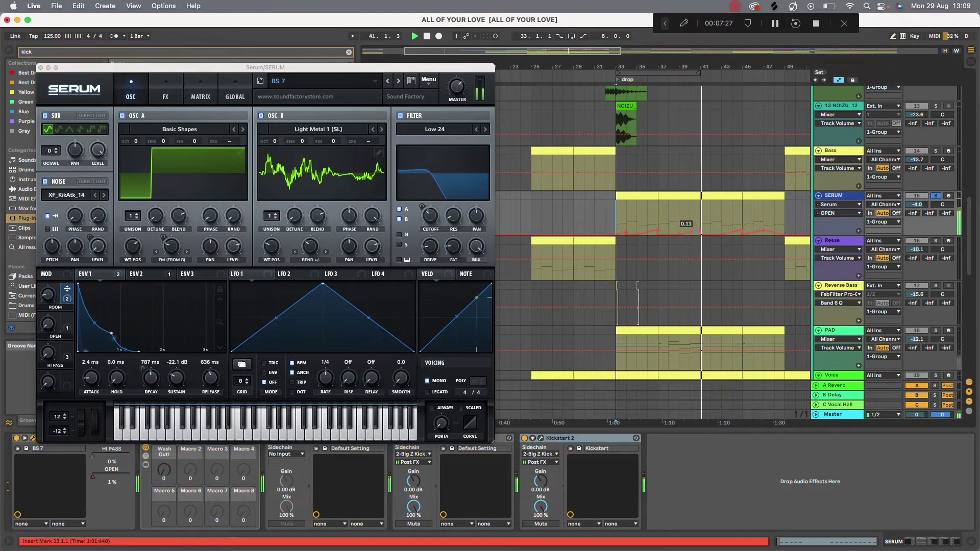
{"action": "left_click_drag", "start_coordinate": [712, 235], "coordinate": [713, 197]}
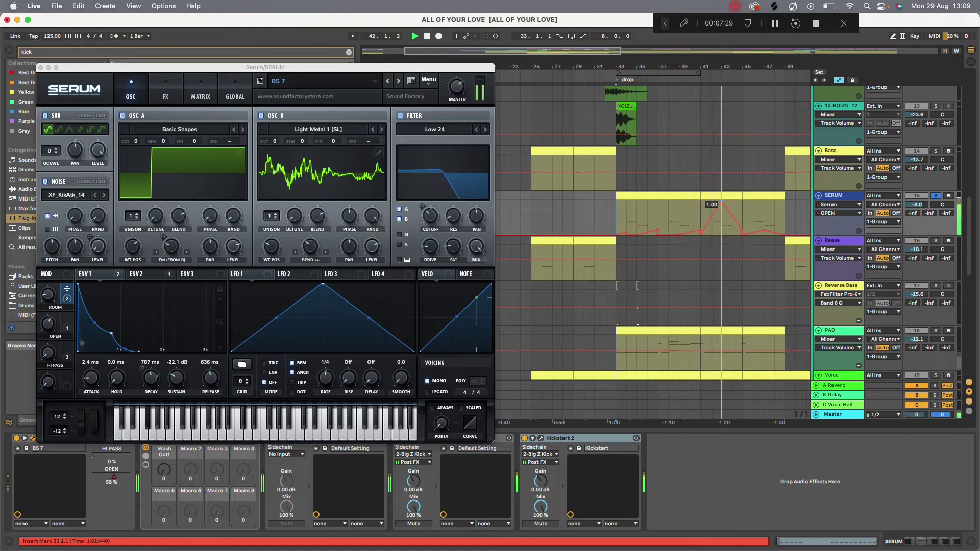
{"action": "left_click", "coordinate": [763, 217]}
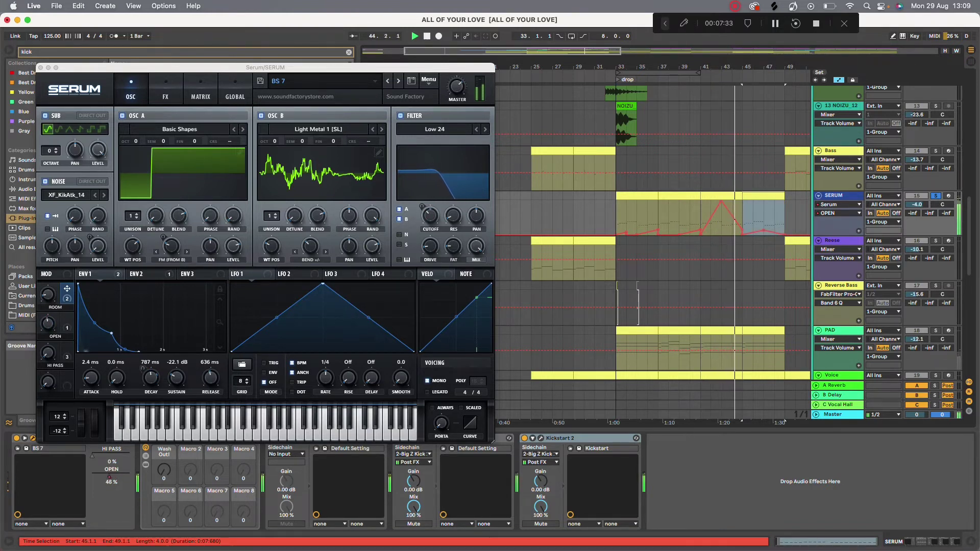
{"action": "left_click_drag", "start_coordinate": [720, 200], "coordinate": [711, 227]}
{"action": "scroll", "coordinate": [756, 212], "scroll_direction": "right", "scroll_amount": 3}
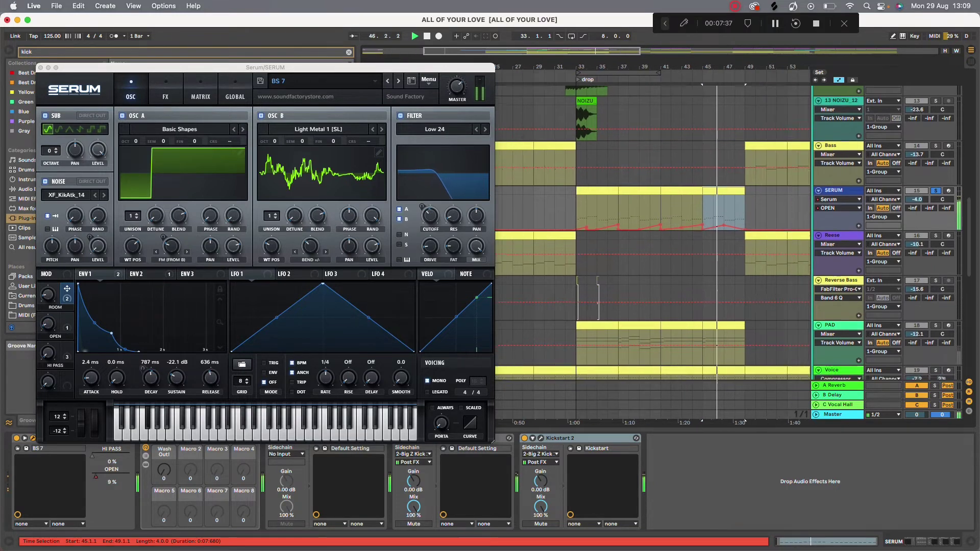
{"action": "scroll", "coordinate": [755, 213], "scroll_direction": "right", "scroll_amount": 2}
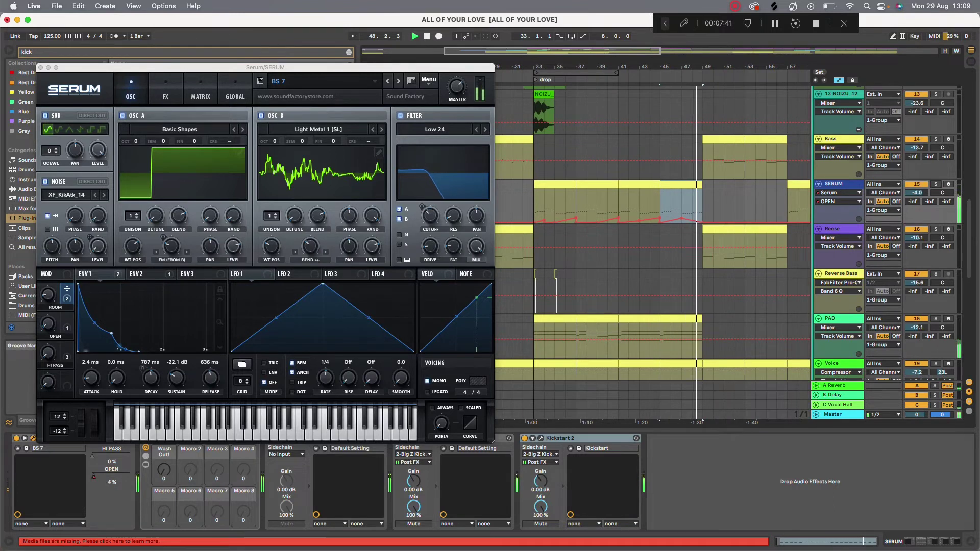
Close the plug-in view, audition the Bass track in solo from bars 26 and 49, and review the notes in its bar 49 clip
{"action": "key", "text": "super+alt+p"}
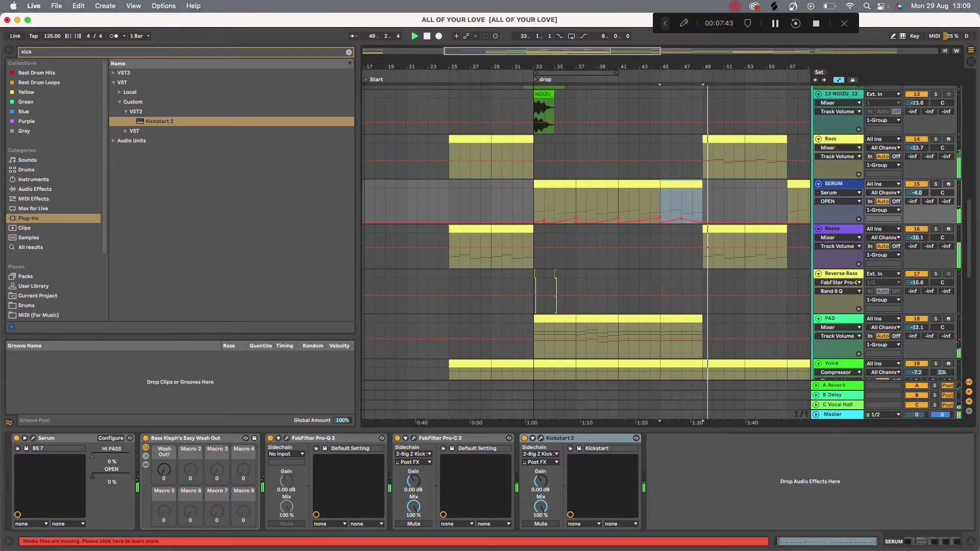
{"action": "scroll", "coordinate": [585, 252], "scroll_direction": "up", "scroll_amount": 1}
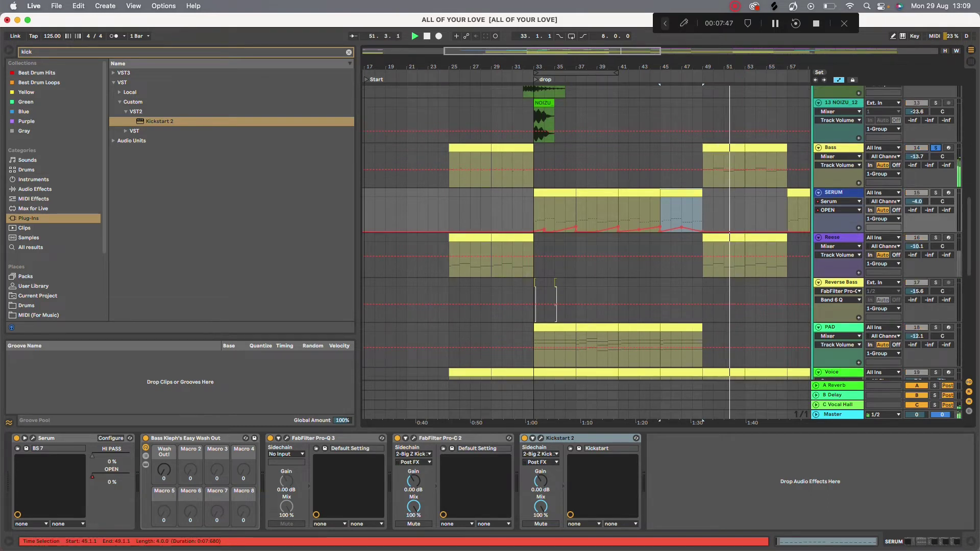
{"action": "left_click", "coordinate": [459, 163]}
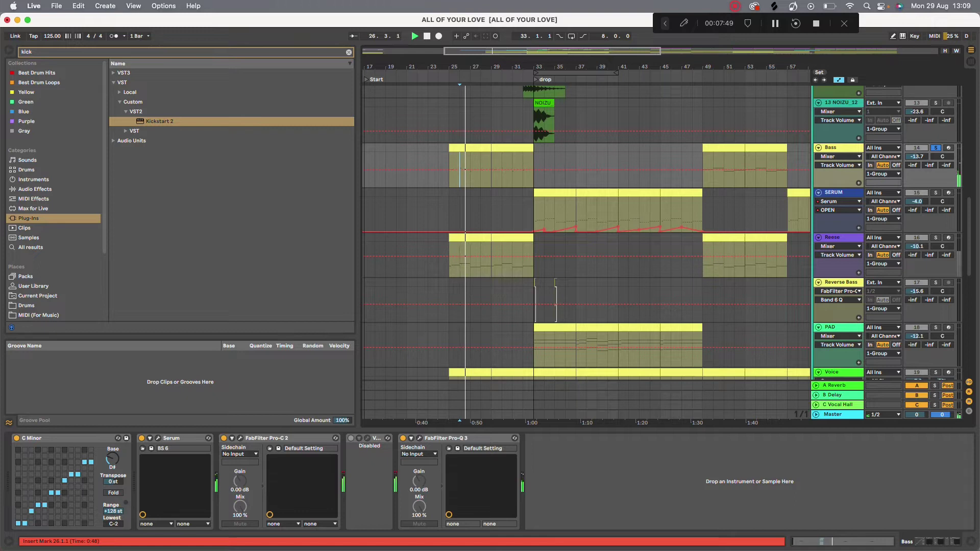
{"action": "left_click", "coordinate": [703, 153]}
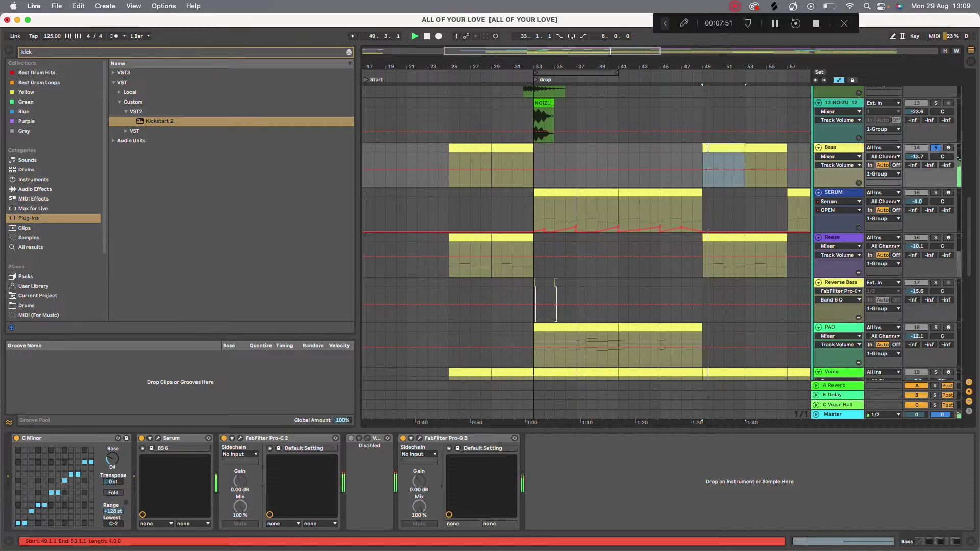
{"action": "double_click", "coordinate": [725, 153]}
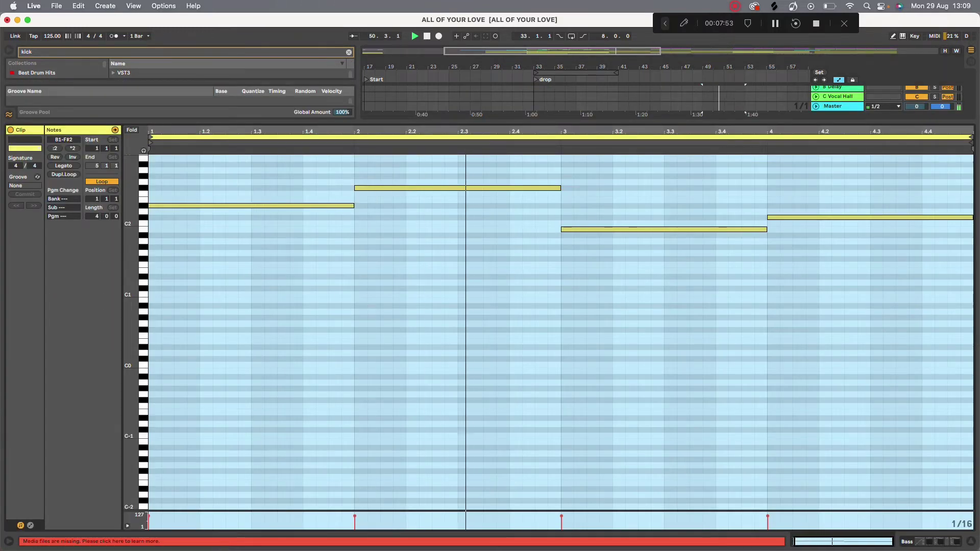
{"action": "key", "text": "super+alt+l"}
{"action": "scroll", "coordinate": [587, 306], "scroll_direction": "up", "scroll_amount": 5}
{"action": "scroll", "coordinate": [587, 306], "scroll_direction": "right", "scroll_amount": 3}
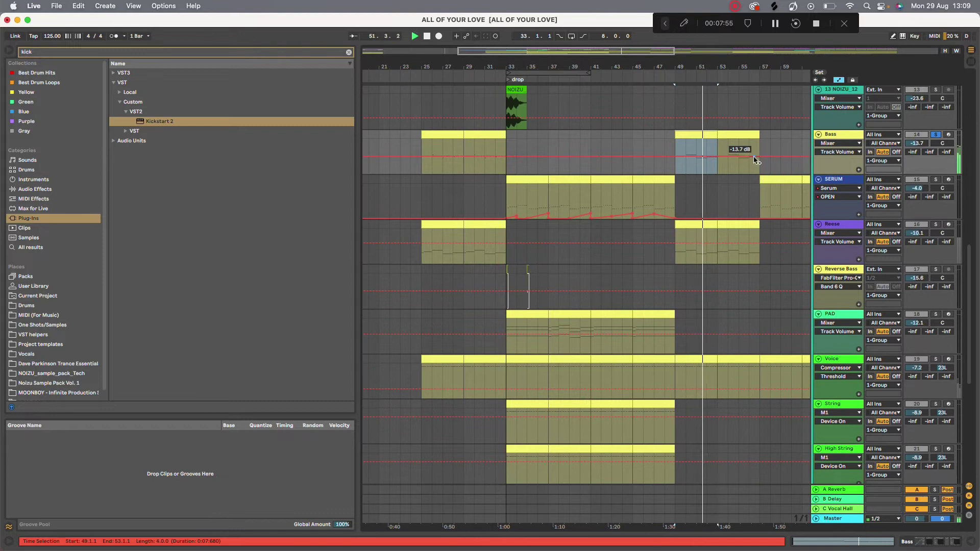
Solo the Reese track and play it from bar 49
{"action": "scroll", "coordinate": [586, 306], "scroll_direction": "up", "scroll_amount": 1}
{"action": "scroll", "coordinate": [587, 306], "scroll_direction": "right", "scroll_amount": 1}
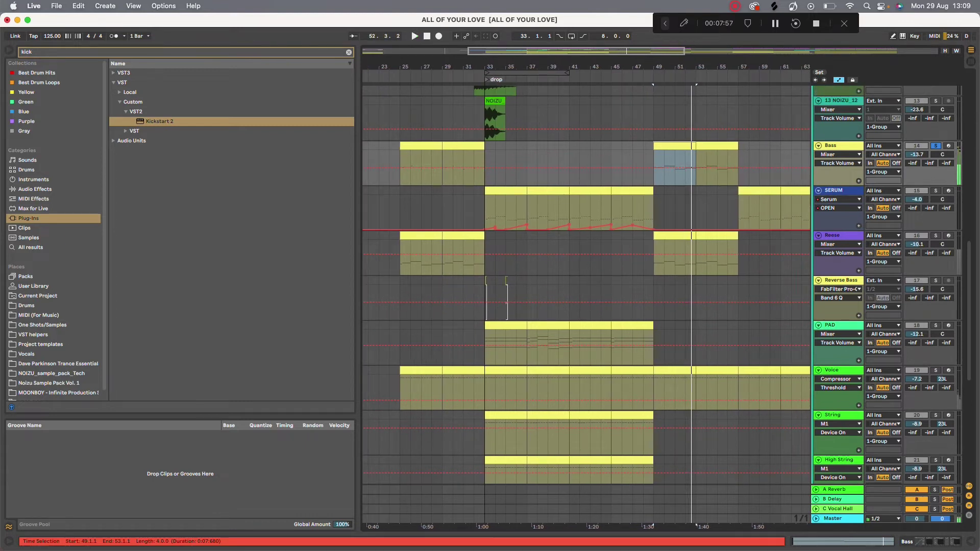
{"action": "scroll", "coordinate": [586, 306], "scroll_direction": "right", "scroll_amount": 3}
{"action": "scroll", "coordinate": [587, 307], "scroll_direction": "up", "scroll_amount": 1}
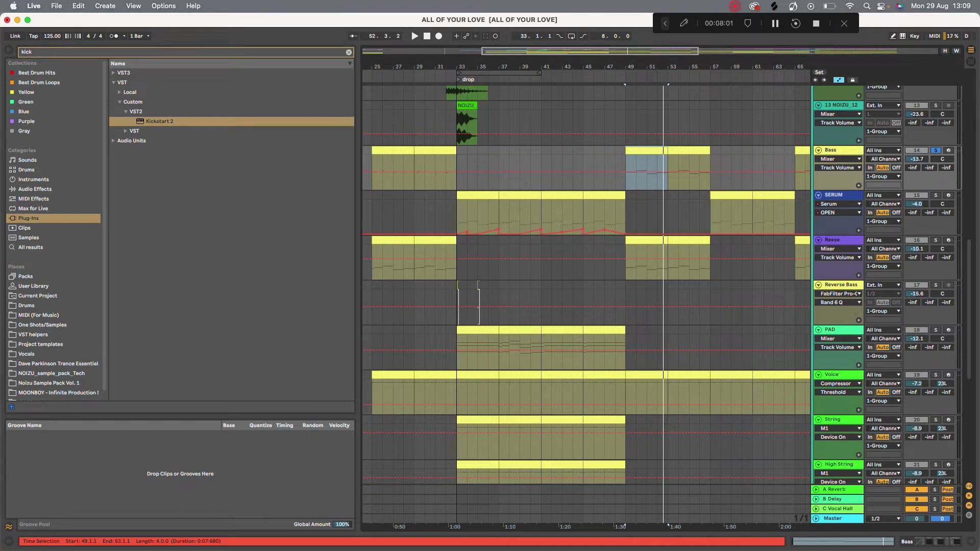
{"action": "left_click", "coordinate": [625, 214]}
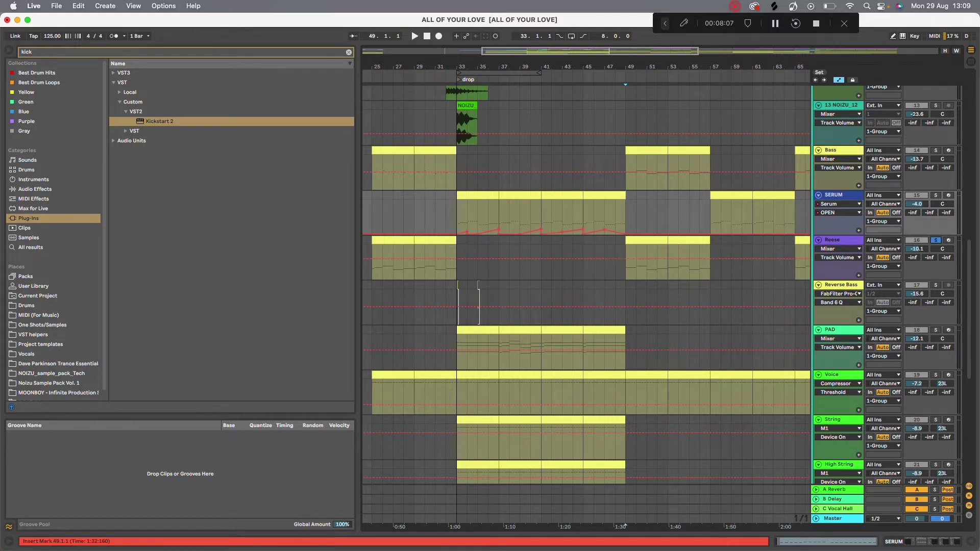
{"action": "key", "text": "space"}
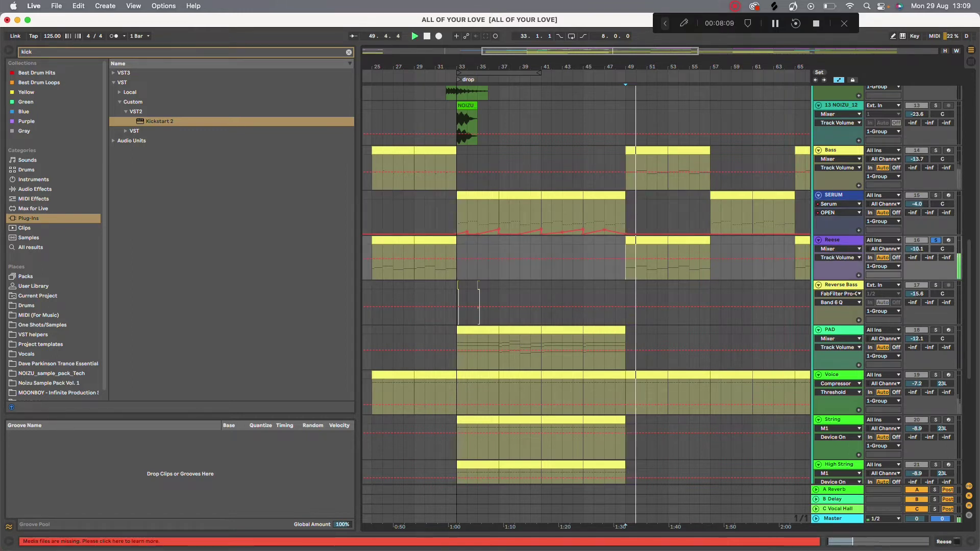
Compare the Reese layered with the soloed Bass track, the unsoloed mix, and the Reese alone
{"action": "left_click", "coordinate": [467, 123]}
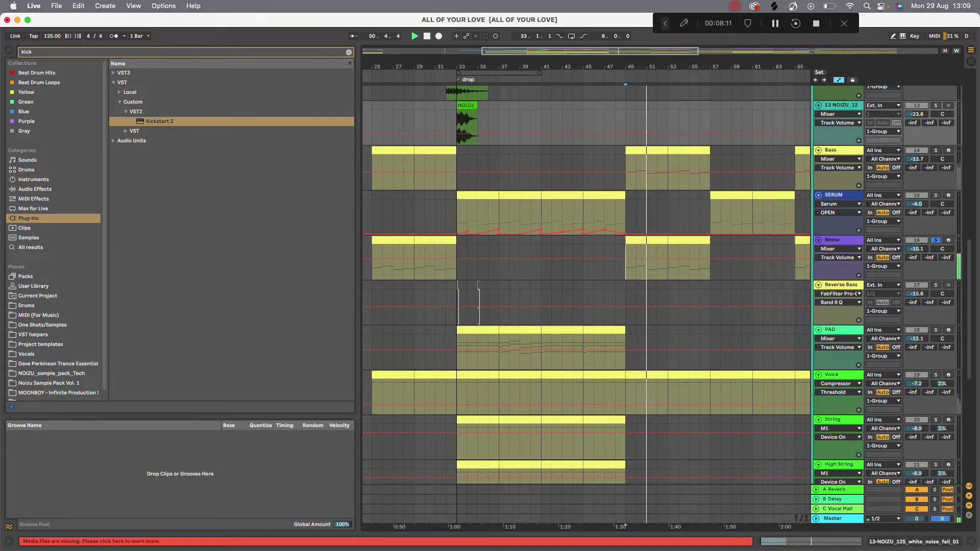
{"action": "left_click", "coordinate": [935, 150]}
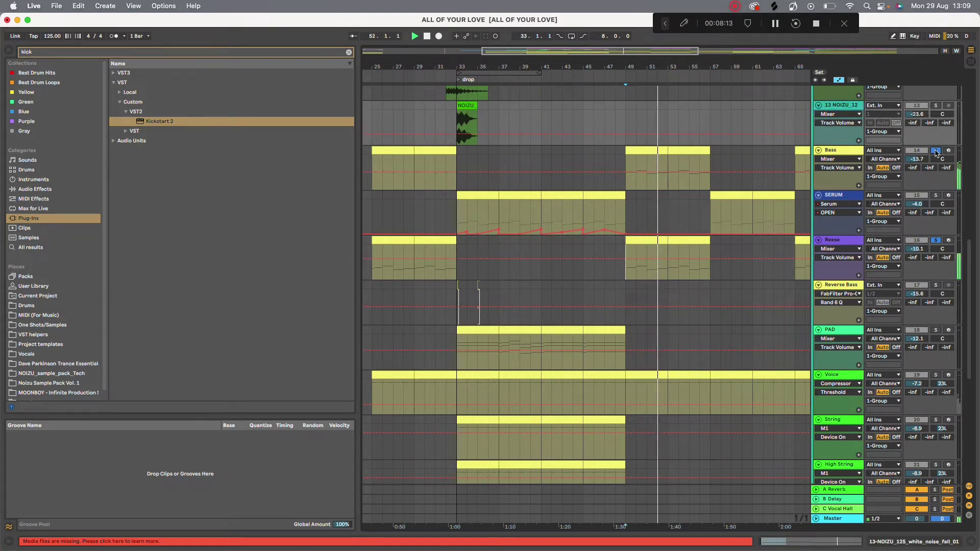
{"action": "left_click", "coordinate": [935, 151]}
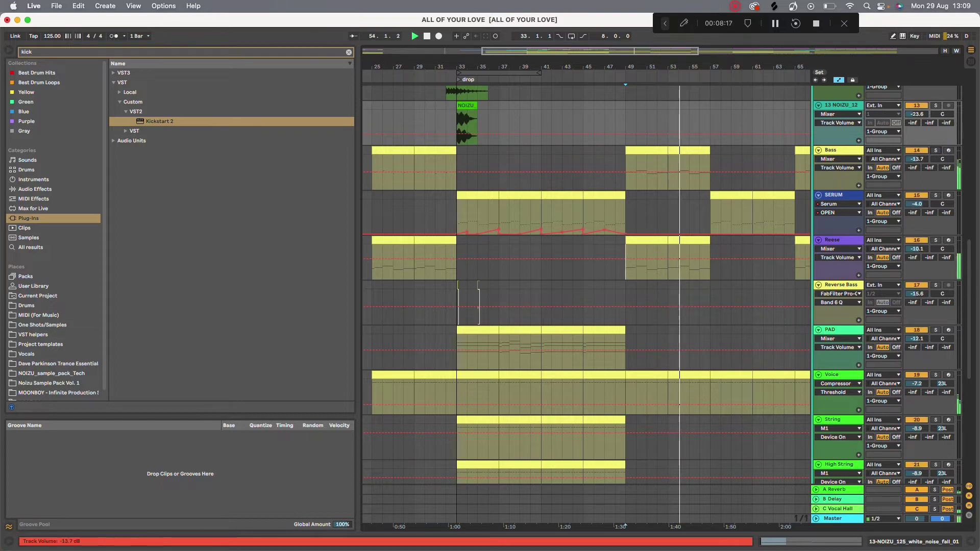
{"action": "left_click", "coordinate": [935, 240]}
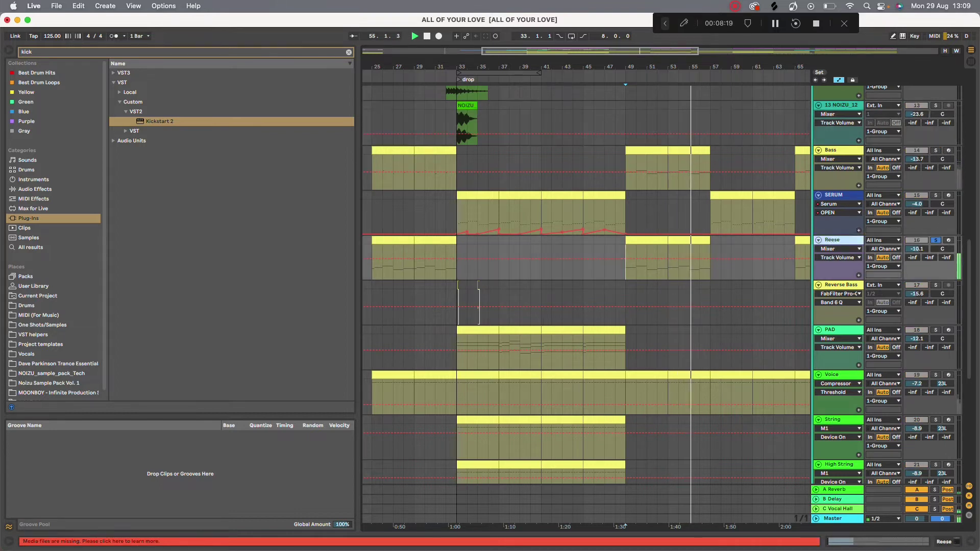
Inspect the Reese track's Serum patch while it plays from bar 49, close the plug-in window and unsolo the track
{"action": "key", "text": "super+alt+l"}
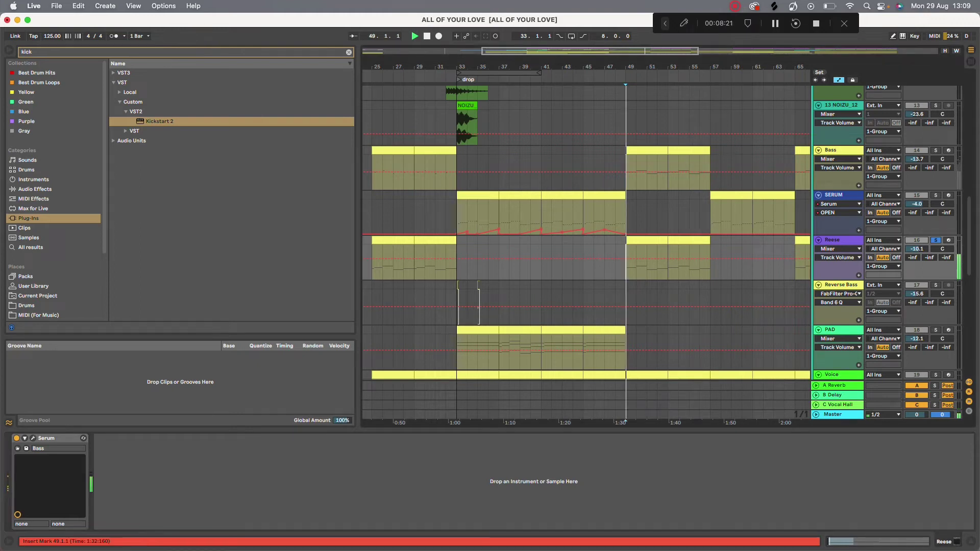
{"action": "left_click", "coordinate": [33, 438]}
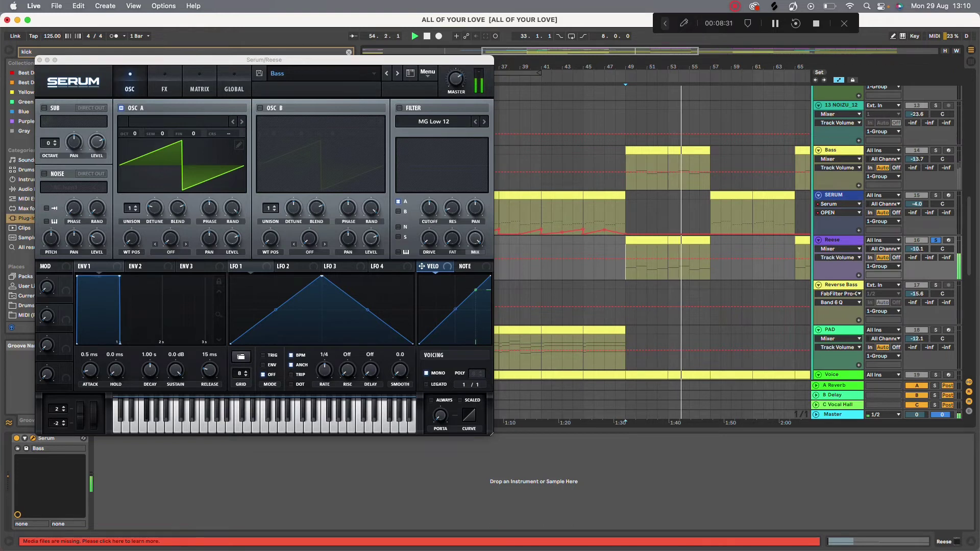
{"action": "left_click", "coordinate": [40, 60]}
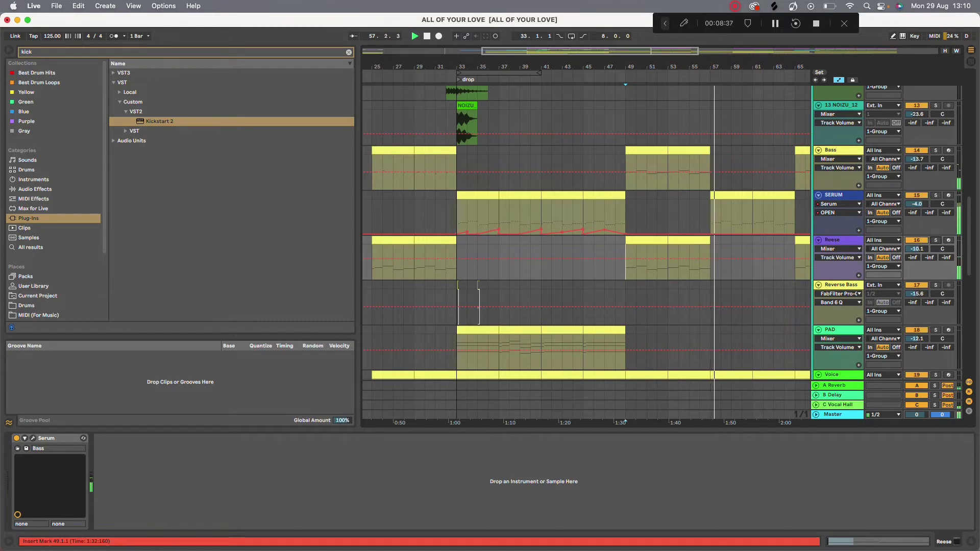
Play the full mix from bar 56 to hear the basses leading into bar 57
{"action": "scroll", "coordinate": [586, 250], "scroll_direction": "down", "scroll_amount": 1}
{"action": "scroll", "coordinate": [585, 250], "scroll_direction": "right", "scroll_amount": 1}
{"action": "left_click", "coordinate": [509, 204]}
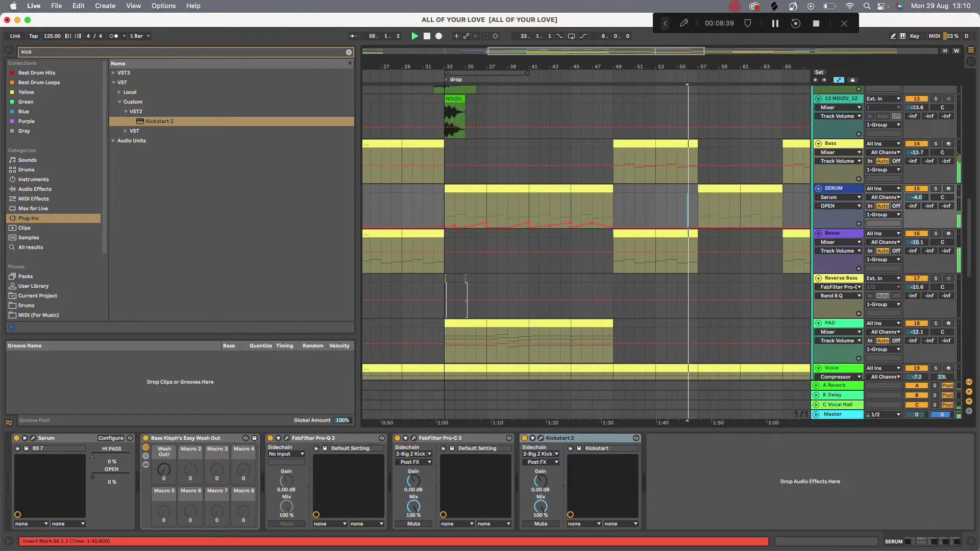
{"action": "scroll", "coordinate": [586, 250], "scroll_direction": "down", "scroll_amount": 3}
{"action": "scroll", "coordinate": [586, 250], "scroll_direction": "left", "scroll_amount": 1}
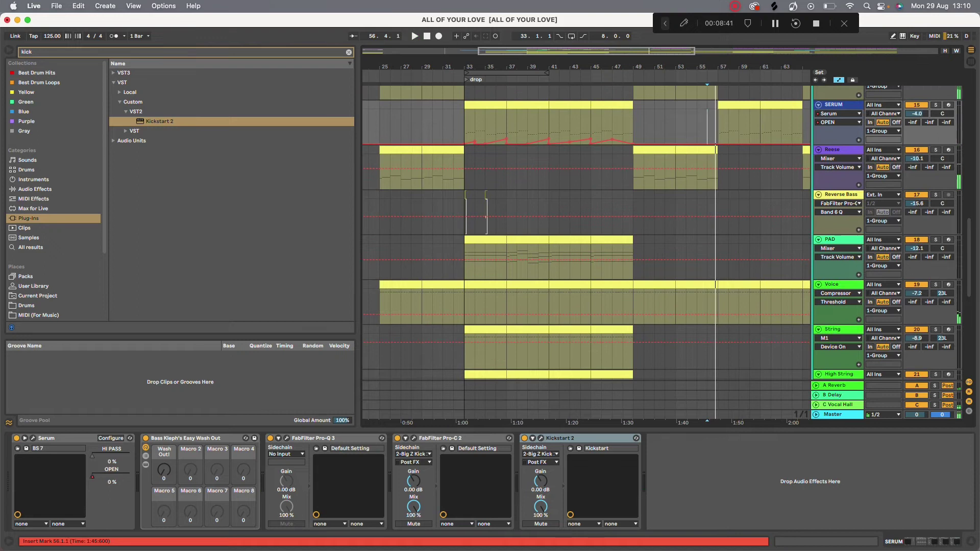
Audition the PAD track in solo from bar 33 and review the chord notes in its bar 33 and bar 37 clips
{"action": "left_click", "coordinate": [935, 239]}
{"action": "key", "text": "space"}
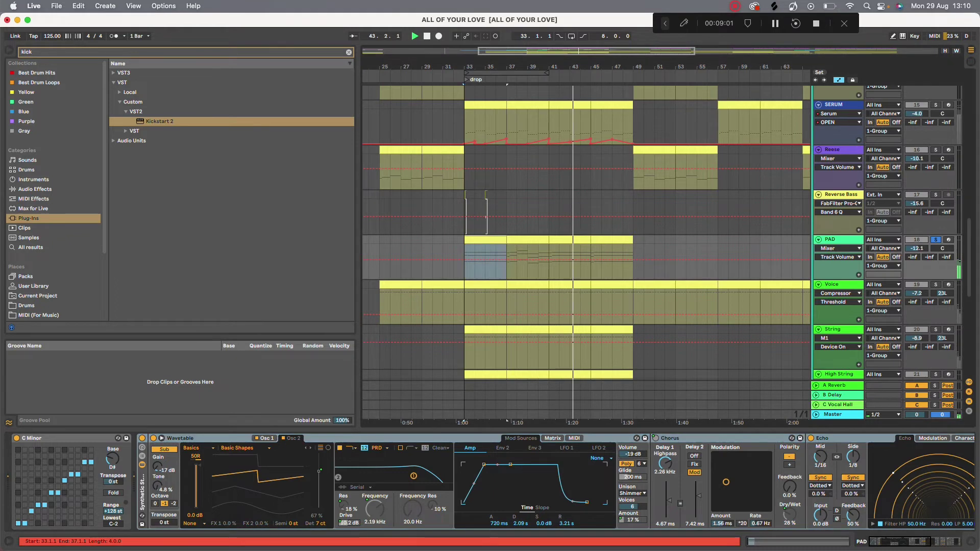
{"action": "key", "text": "super+shift+m"}
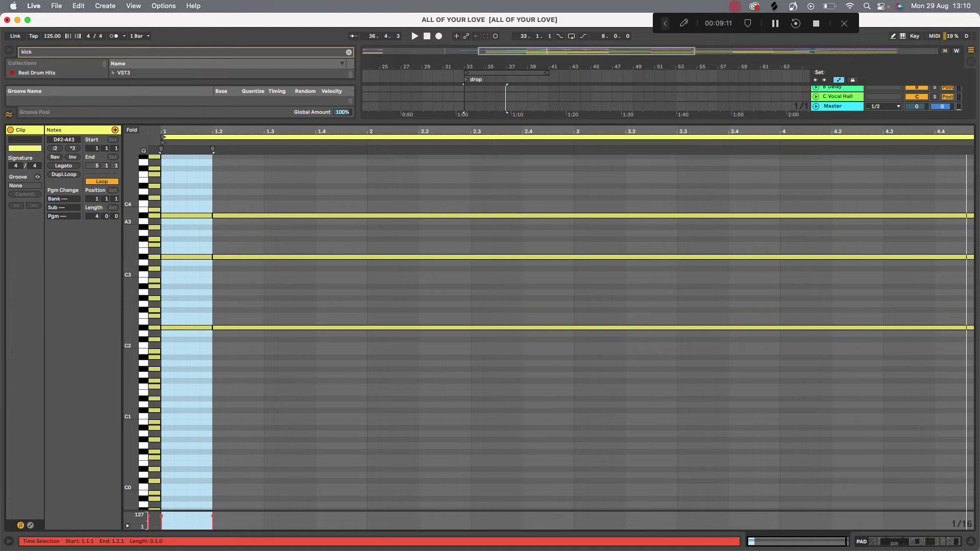
{"action": "key", "text": "super+alt+l"}
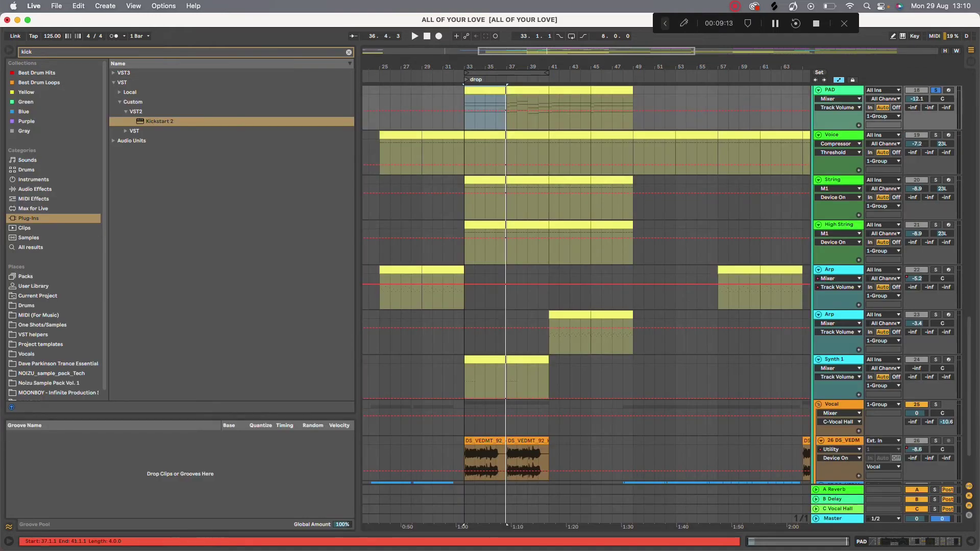
{"action": "key", "text": "super+alt+l"}
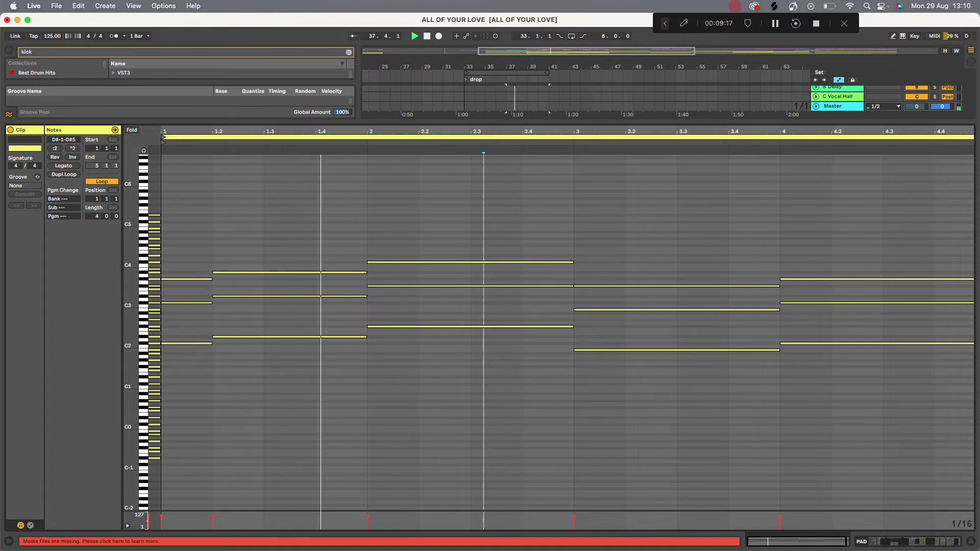
{"action": "key", "text": "super+alt+l"}
{"action": "key", "text": "space"}
{"action": "scroll", "coordinate": [587, 285], "scroll_direction": "up", "scroll_amount": 8}
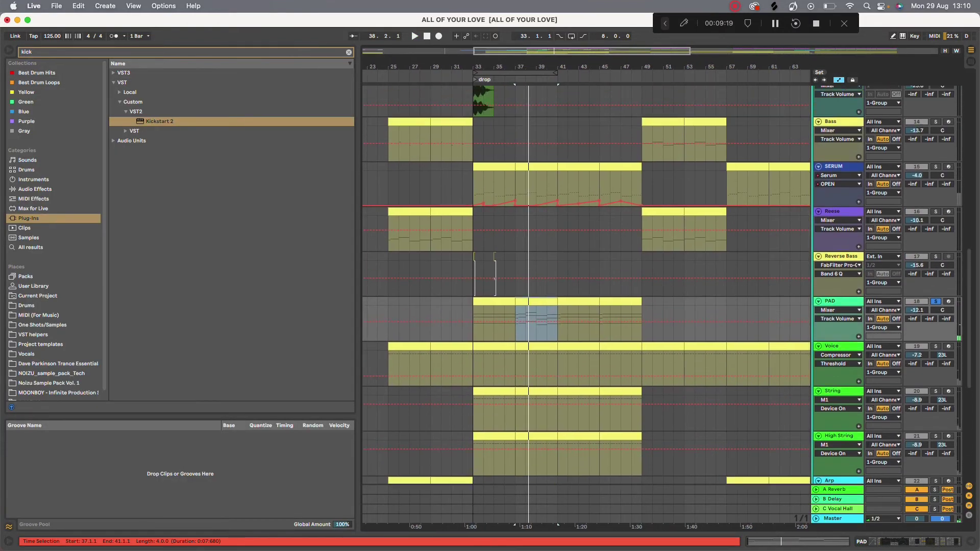
Review the notes in the SERUM track's bar 33 clip while playing the track in solo
{"action": "key", "text": "super+alt+l"}
{"action": "key", "text": "space"}
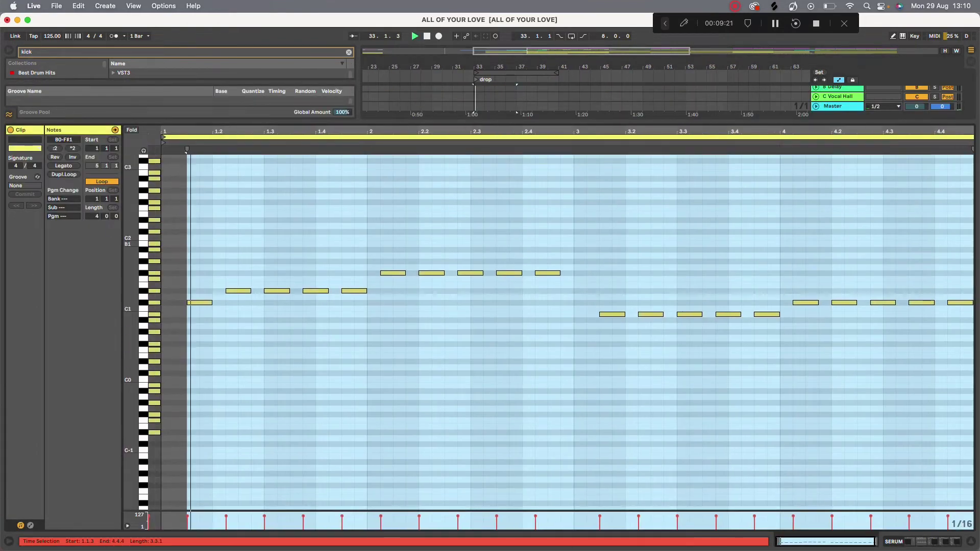
{"action": "left_click_drag", "start_coordinate": [490, 125], "coordinate": [489, 211]}
{"action": "left_click", "coordinate": [935, 90]}
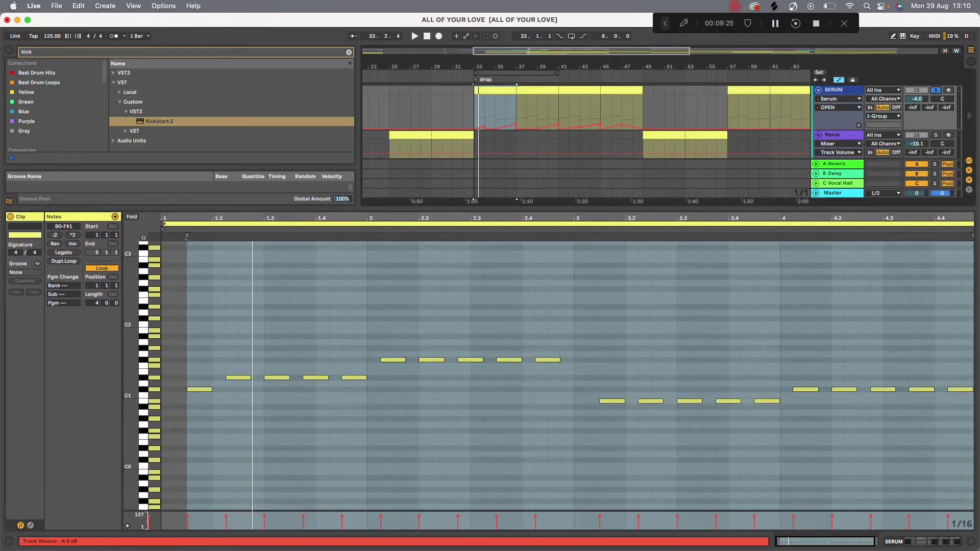
{"action": "key", "text": "space"}
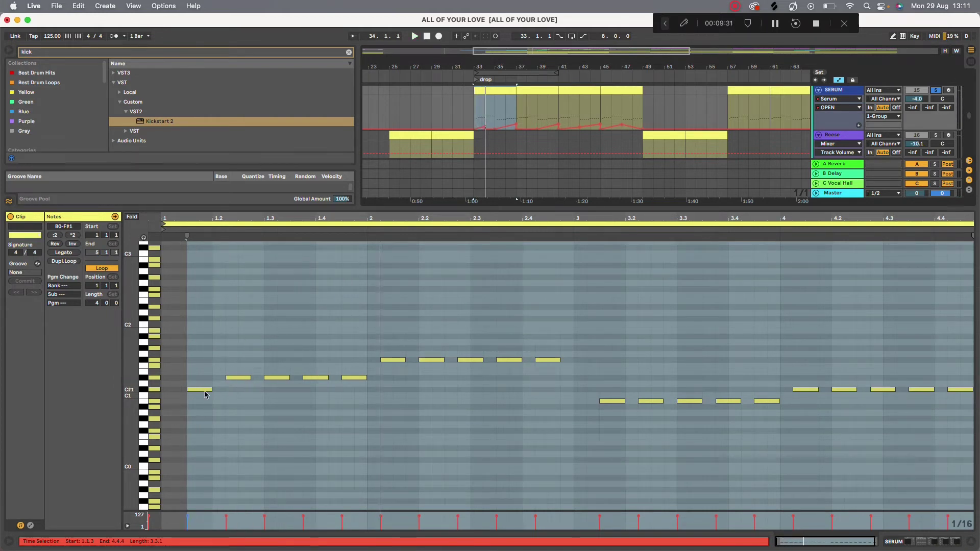
{"action": "key", "text": "space"}
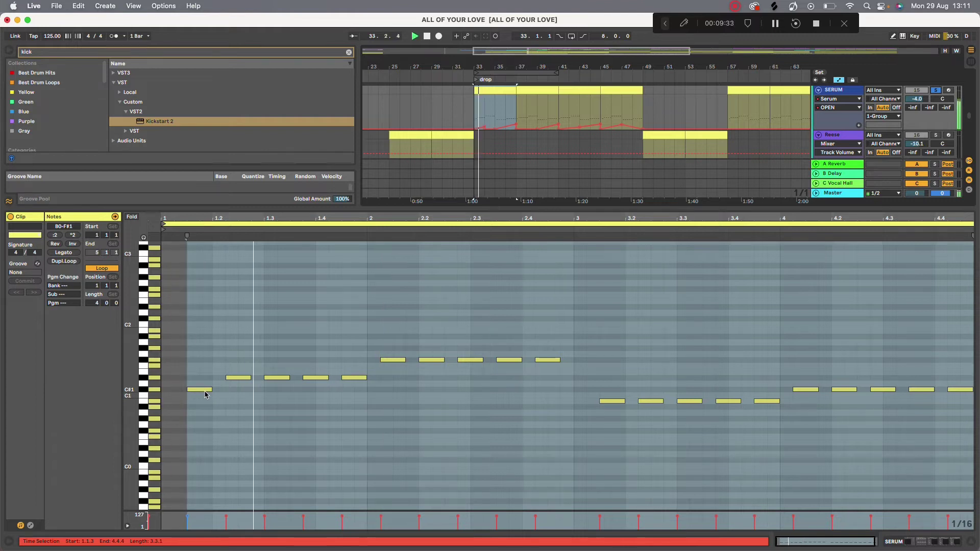
{"action": "left_click", "coordinate": [205, 394]}
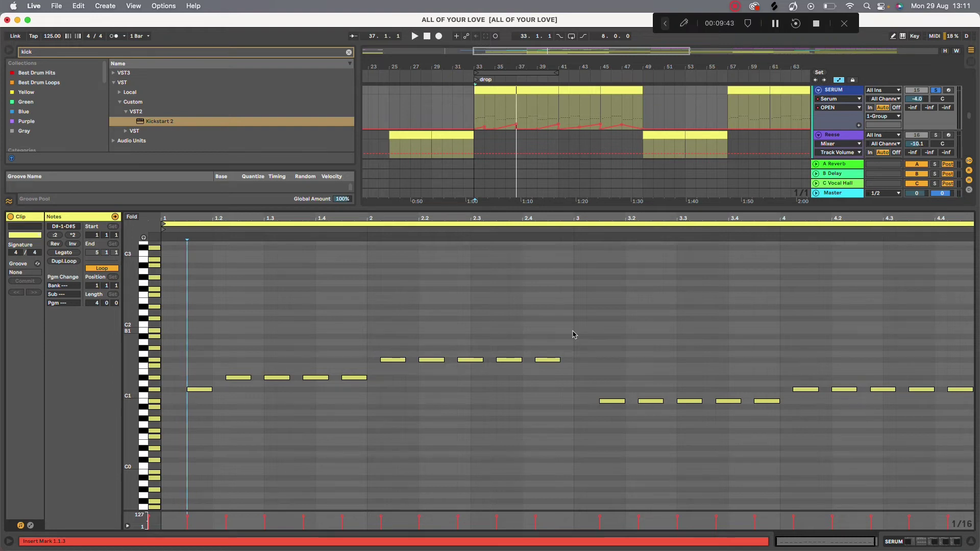
{"action": "key", "text": "super+alt+l"}
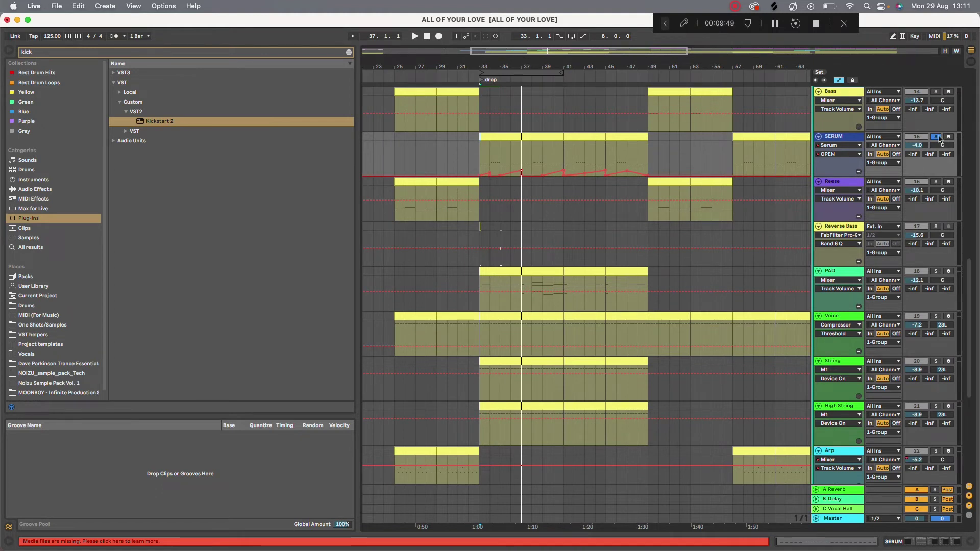
Compare the note patterns of the SERUM clips at bars 33, 37, 41 and 45 while auditioning them in solo
{"action": "double_click", "coordinate": [541, 153]}
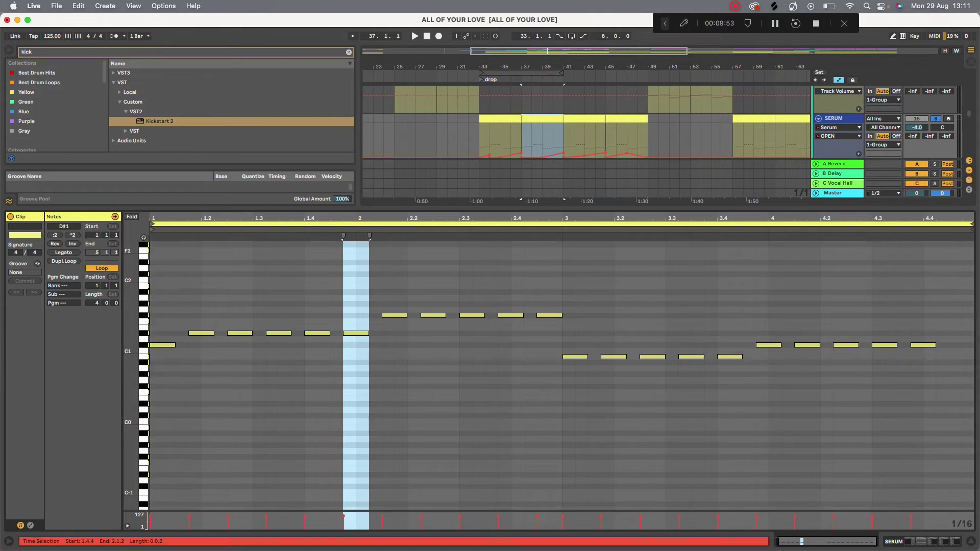
{"action": "left_click", "coordinate": [500, 138]}
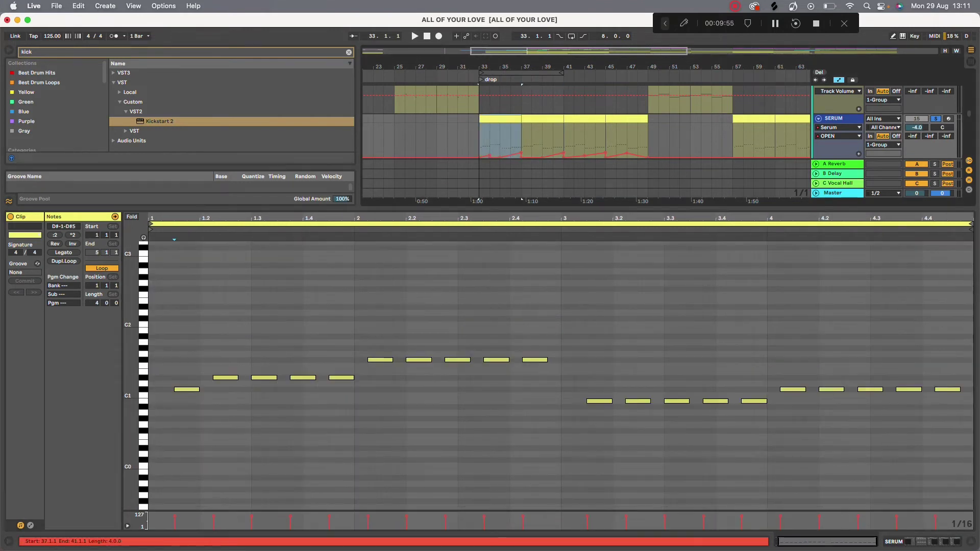
{"action": "left_click", "coordinate": [531, 138]}
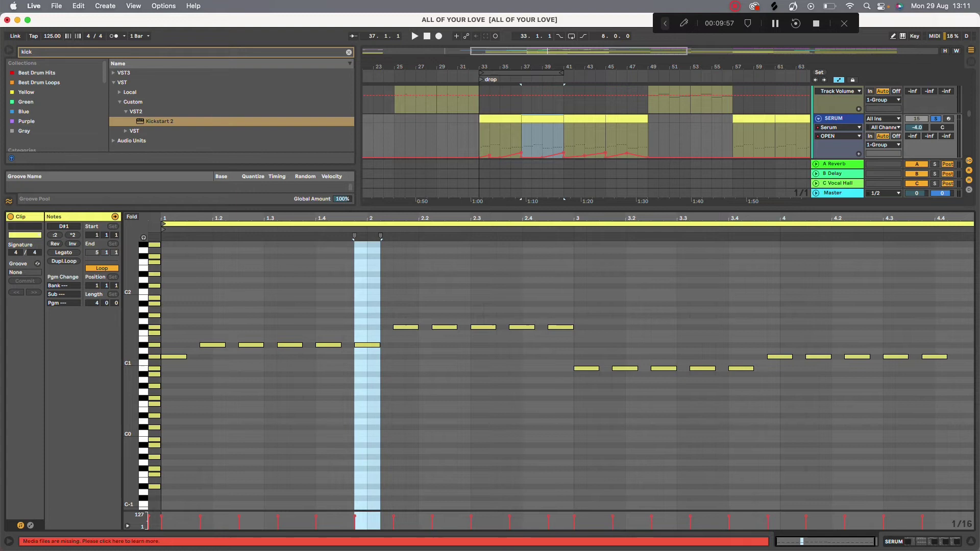
{"action": "key", "text": "space"}
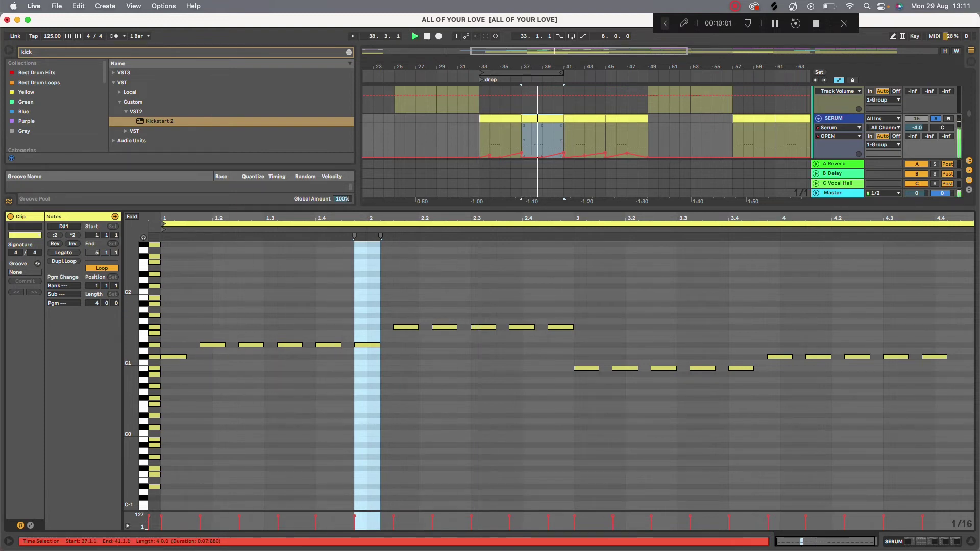
{"action": "left_click", "coordinate": [563, 138]}
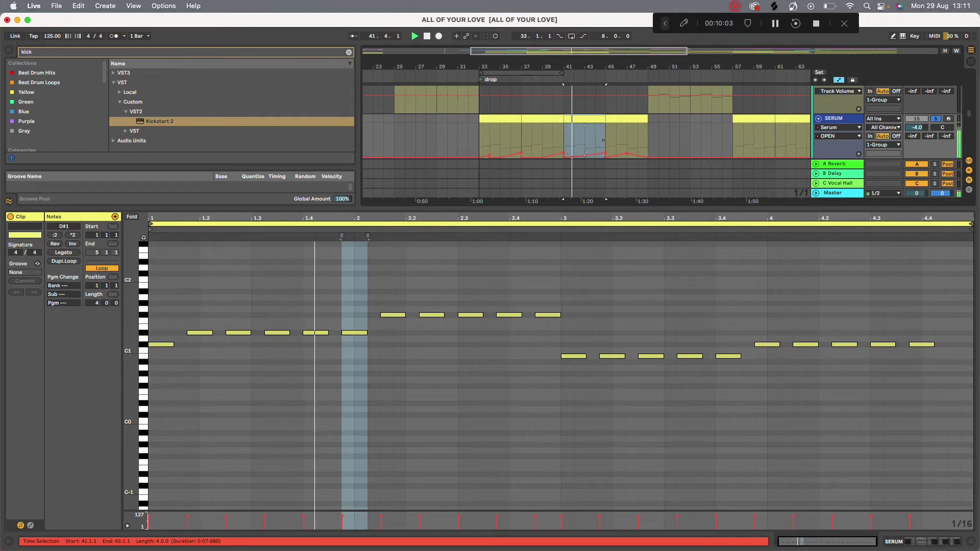
{"action": "left_click", "coordinate": [625, 121]}
{"action": "left_click", "coordinate": [483, 306]}
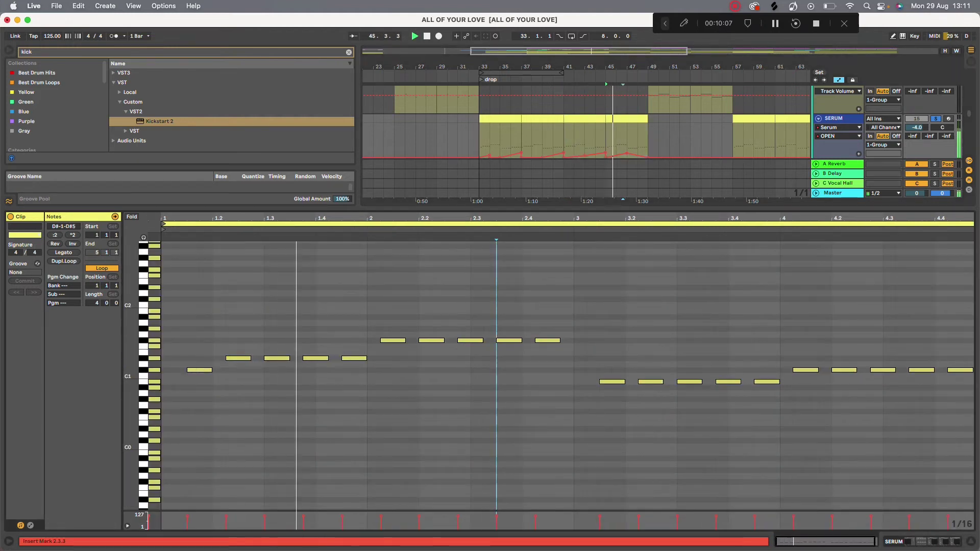
{"action": "key", "text": "super+alt+l"}
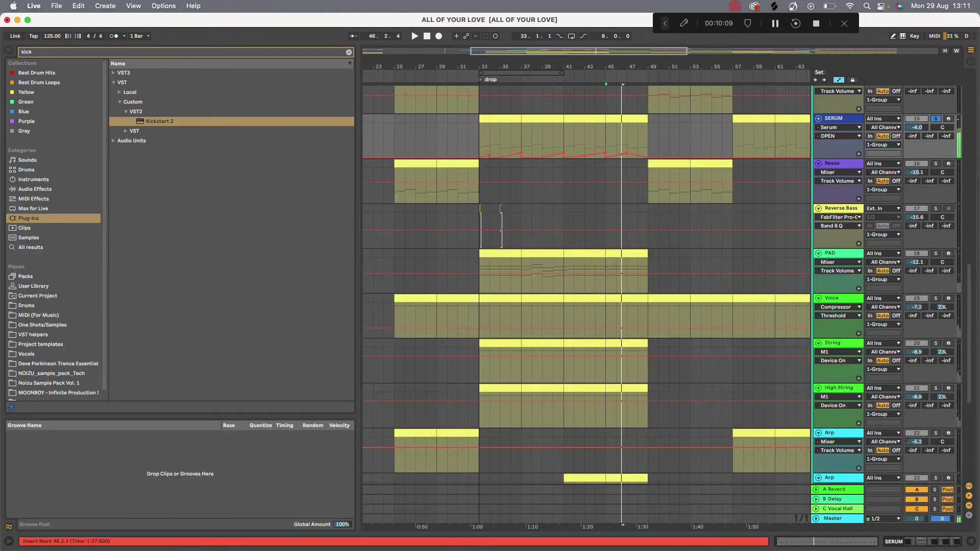
Unsolo the SERUM track and play the mix from bars 55 and 56 into its clip at bar 57
{"action": "scroll", "coordinate": [667, 123], "scroll_direction": "up", "scroll_amount": 1}
{"action": "left_click", "coordinate": [666, 124]}
{"action": "scroll", "coordinate": [666, 123], "scroll_direction": "down", "scroll_amount": 2}
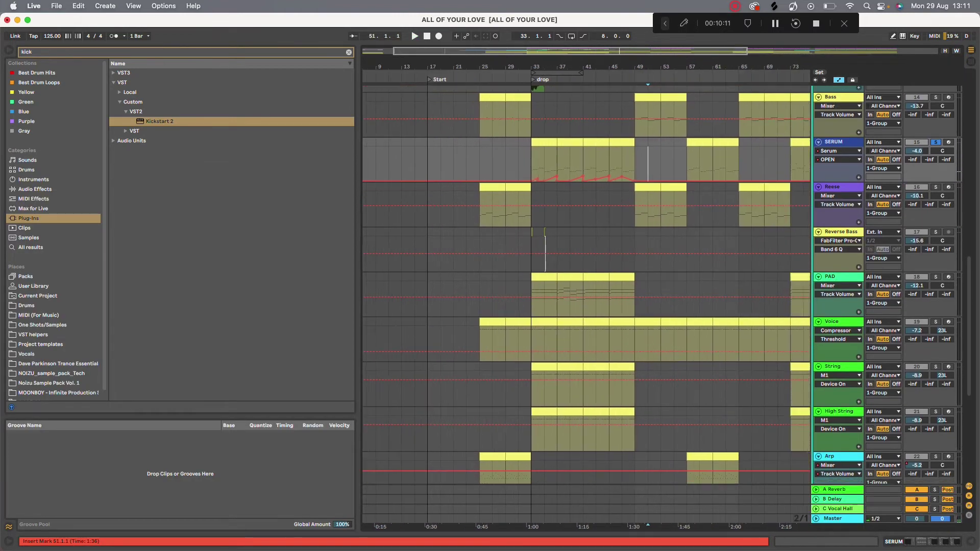
{"action": "scroll", "coordinate": [665, 167], "scroll_direction": "right", "scroll_amount": 1}
{"action": "left_click", "coordinate": [684, 163]}
{"action": "key", "text": "super+alt+l"}
{"action": "key", "text": "space"}
{"action": "scroll", "coordinate": [420, 318], "scroll_direction": "up", "scroll_amount": 2}
{"action": "key", "text": "space"}
{"action": "left_click", "coordinate": [662, 138]}
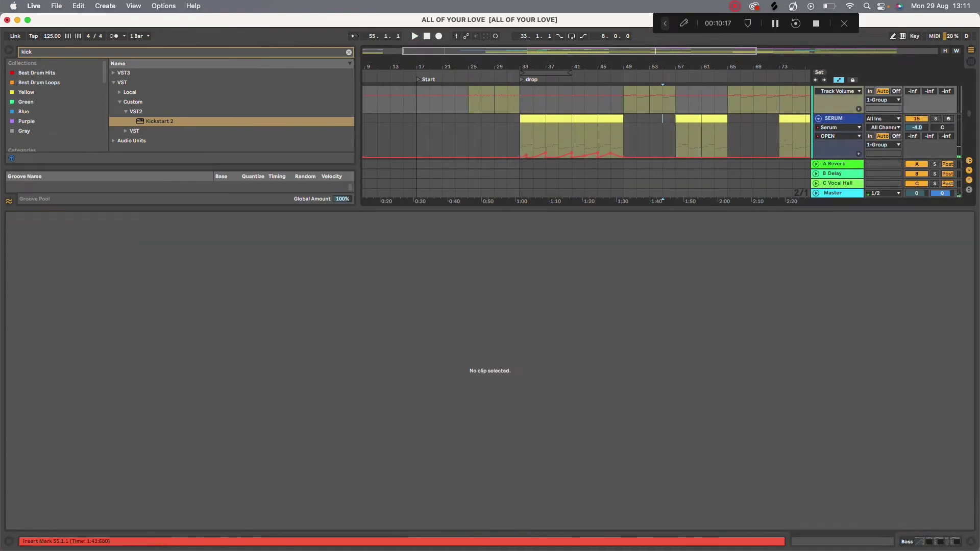
{"action": "key", "text": "space"}
{"action": "scroll", "coordinate": [671, 148], "scroll_direction": "up", "scroll_amount": 2}
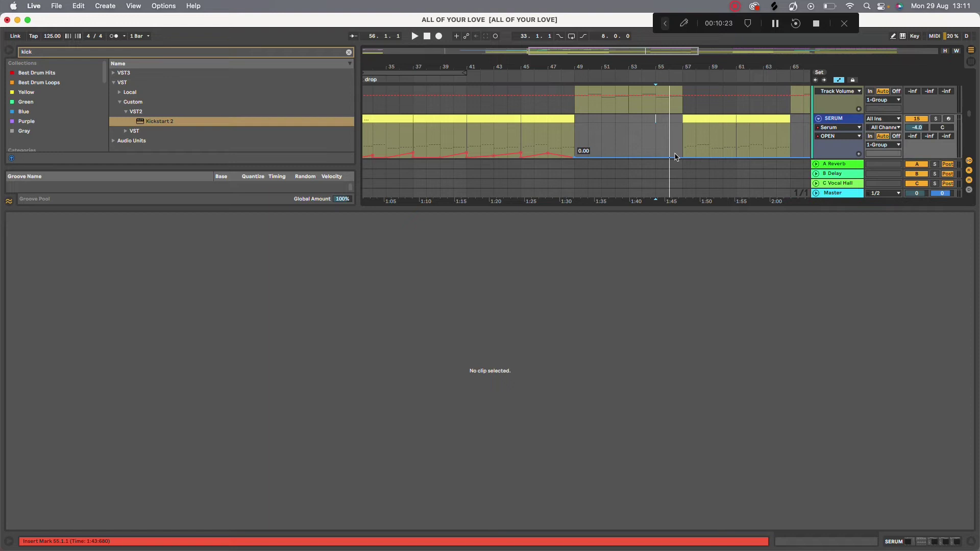
{"action": "scroll", "coordinate": [674, 156], "scroll_direction": "up", "scroll_amount": 1}
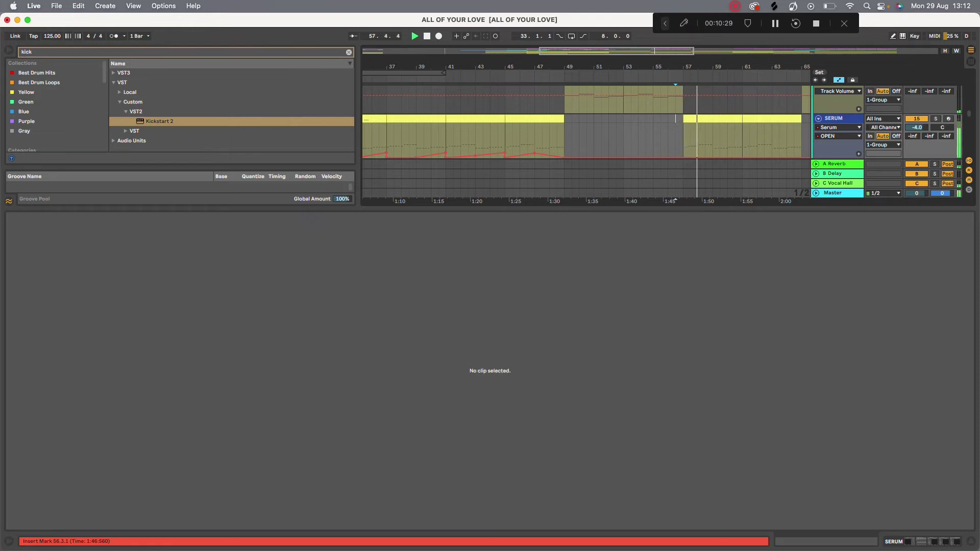
Play the mix through the SERUM clips at bar 57, and from bar 72 into the clip at bar 73
{"action": "scroll", "coordinate": [704, 115], "scroll_direction": "up", "scroll_amount": 3}
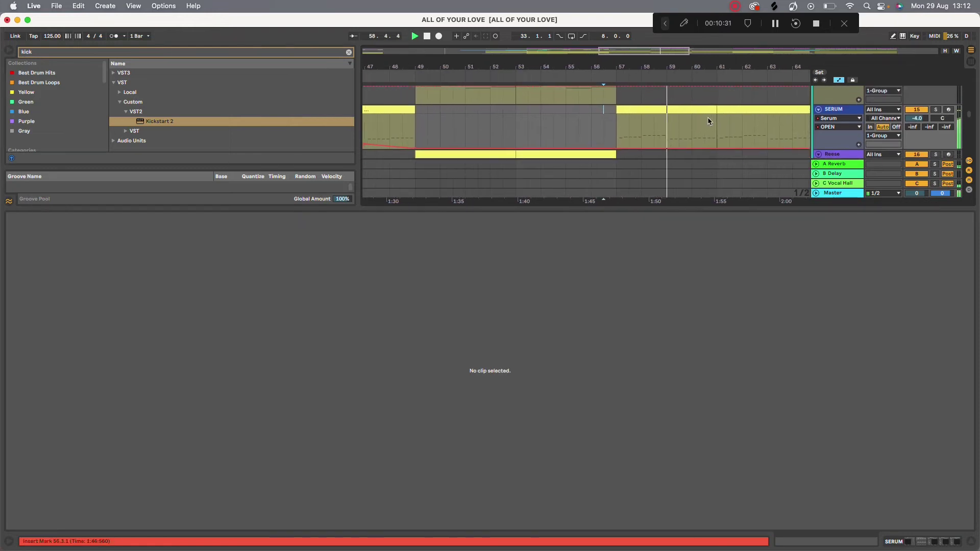
{"action": "scroll", "coordinate": [707, 121], "scroll_direction": "up", "scroll_amount": 1}
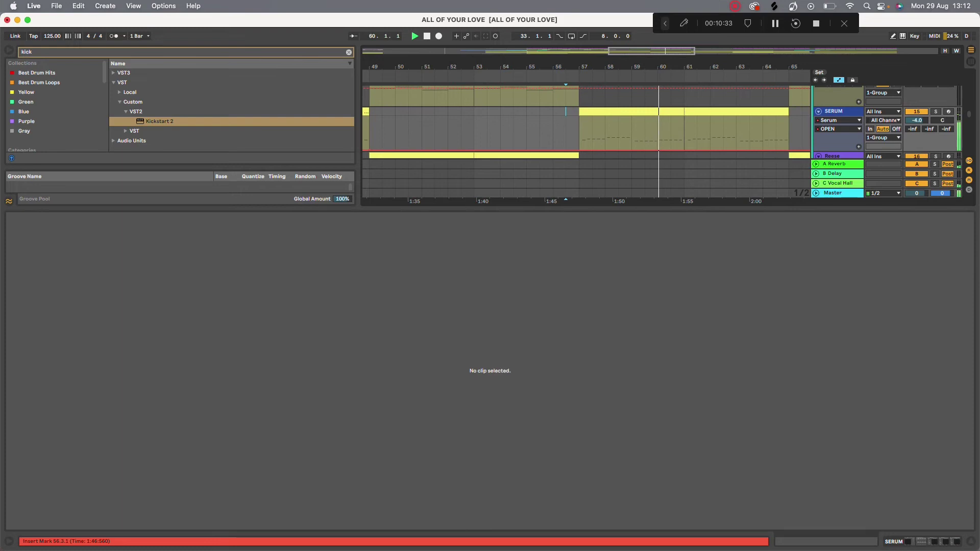
{"action": "scroll", "coordinate": [685, 135], "scroll_direction": "up", "scroll_amount": 2}
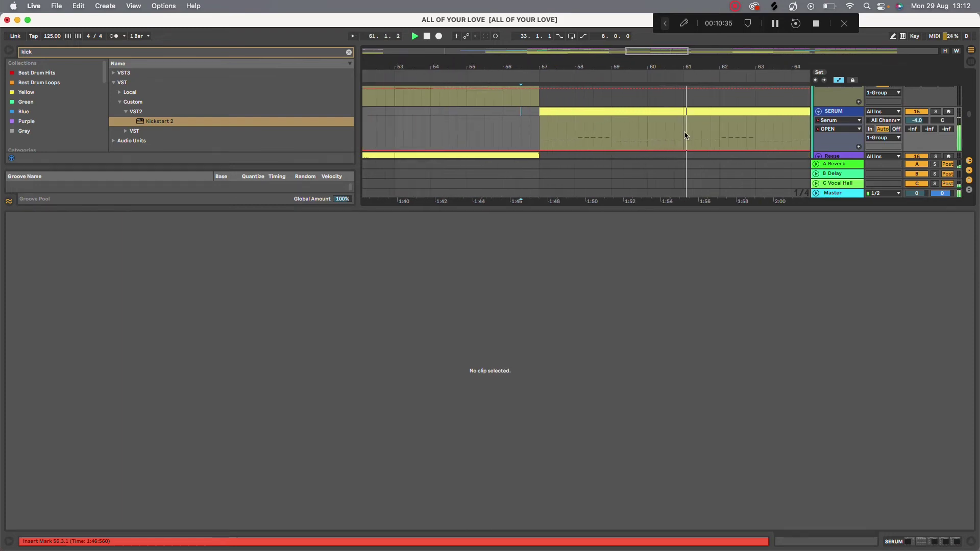
{"action": "scroll", "coordinate": [685, 135], "scroll_direction": "down", "scroll_amount": 5}
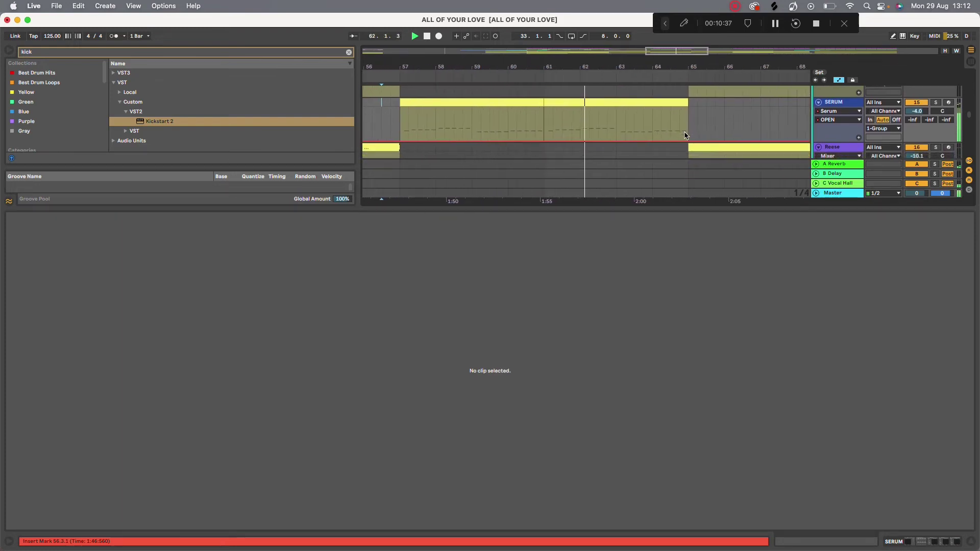
{"action": "key", "text": "super+alt+l"}
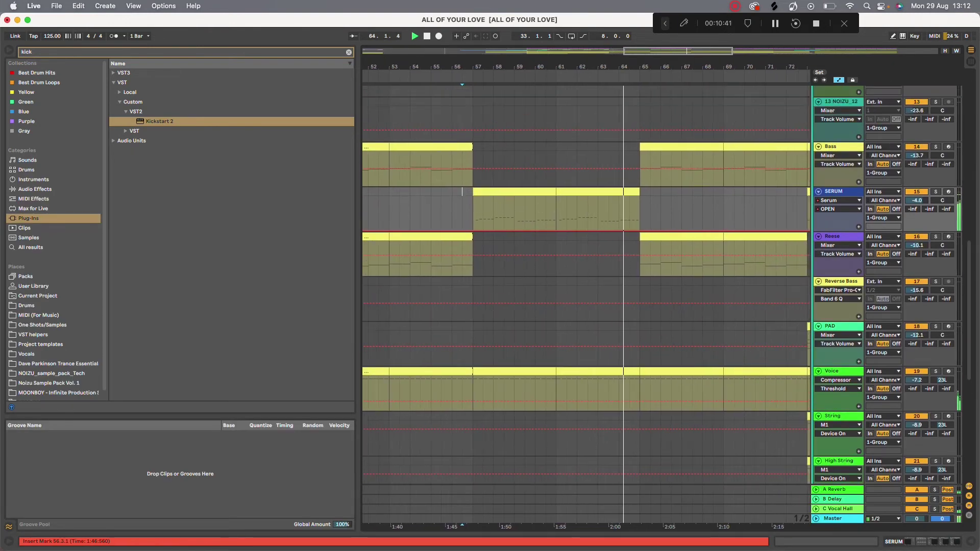
{"action": "scroll", "coordinate": [666, 214], "scroll_direction": "right", "scroll_amount": 5}
{"action": "key", "text": "space"}
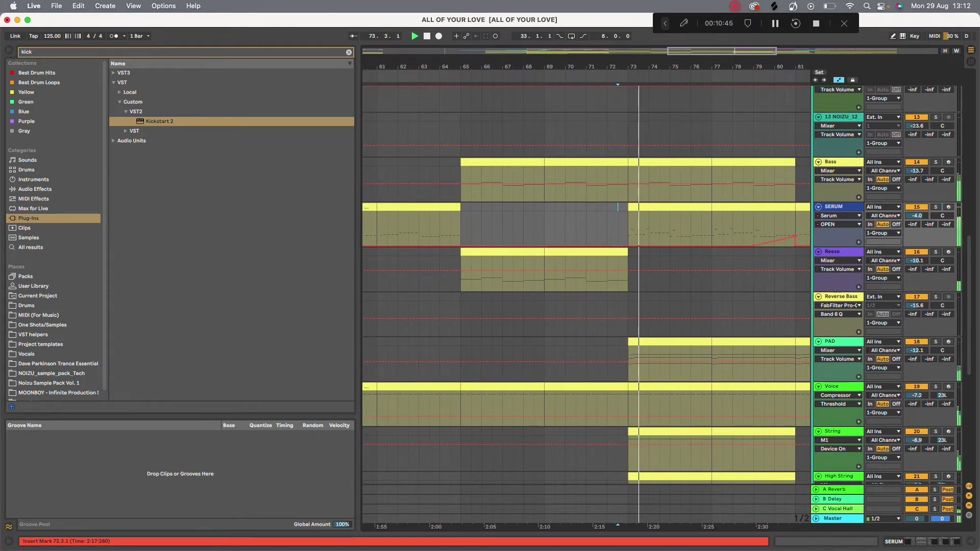
Review the notes in the SERUM track's bar 73 clip while auditioning the track in solo
{"action": "key", "text": "space"}
{"action": "scroll", "coordinate": [644, 145], "scroll_direction": "down", "scroll_amount": 2}
{"action": "double_click", "coordinate": [664, 225]}
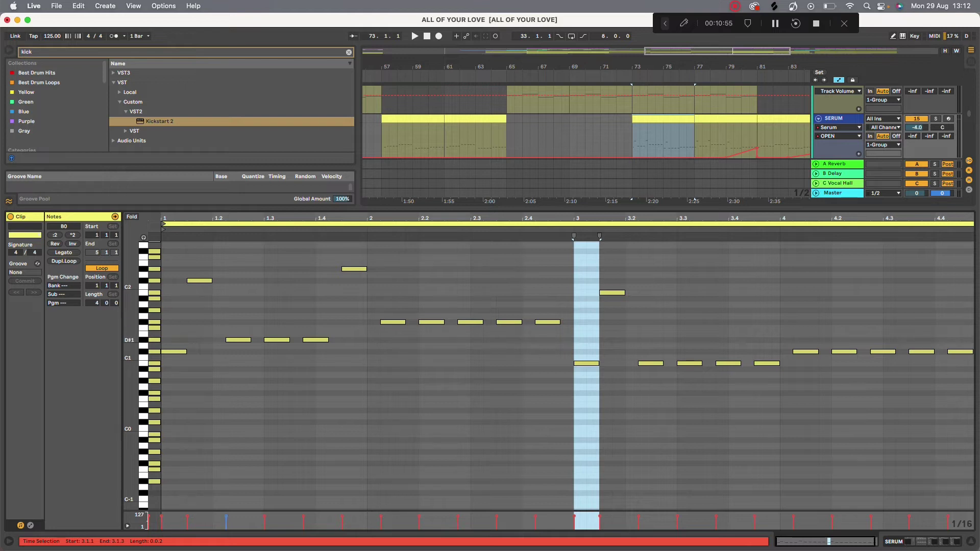
{"action": "key", "text": "space"}
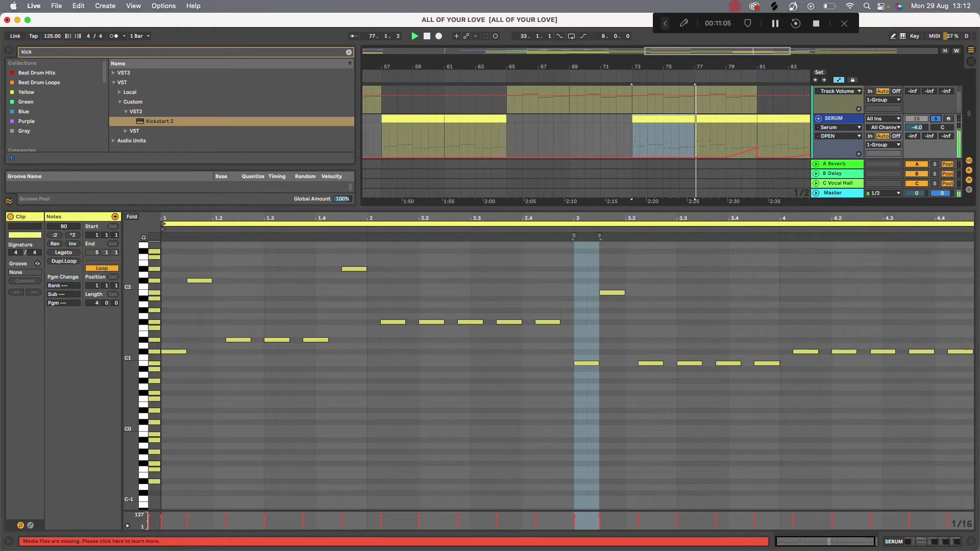
{"action": "key", "text": "super+alt+l"}
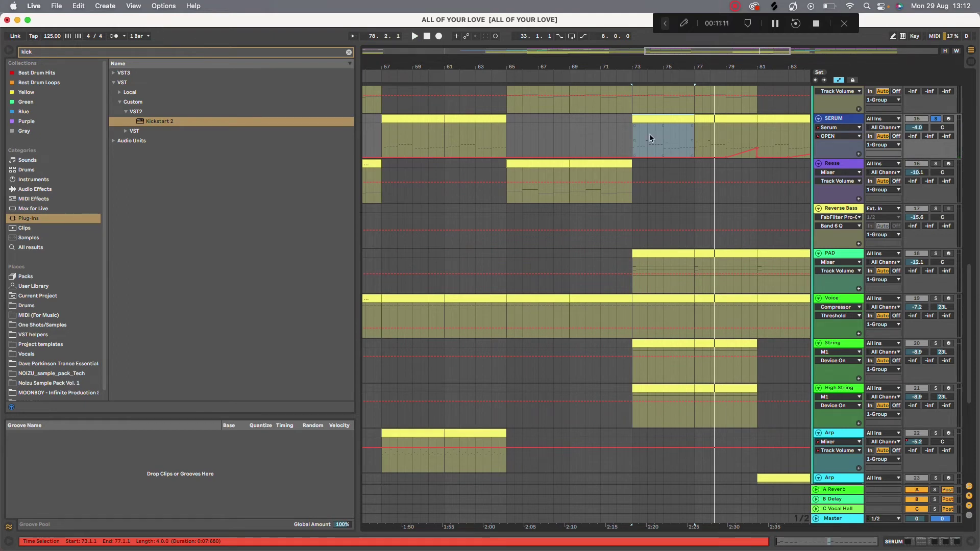
Unsolo the SERUM track and play the mix from bar 80 through its clip at bar 81
{"action": "scroll", "coordinate": [585, 304], "scroll_direction": "up", "scroll_amount": 1}
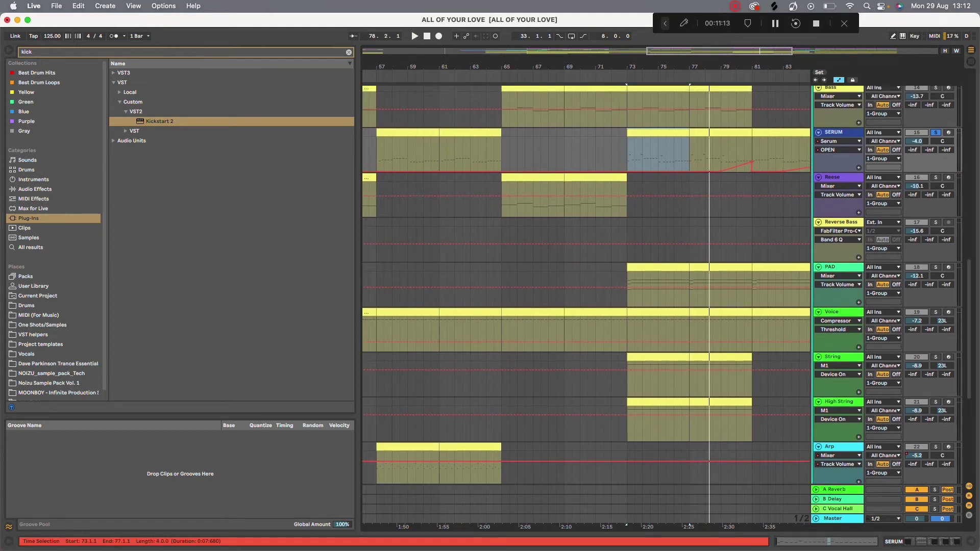
{"action": "scroll", "coordinate": [585, 304], "scroll_direction": "up", "scroll_amount": 2}
{"action": "left_click", "coordinate": [731, 181]}
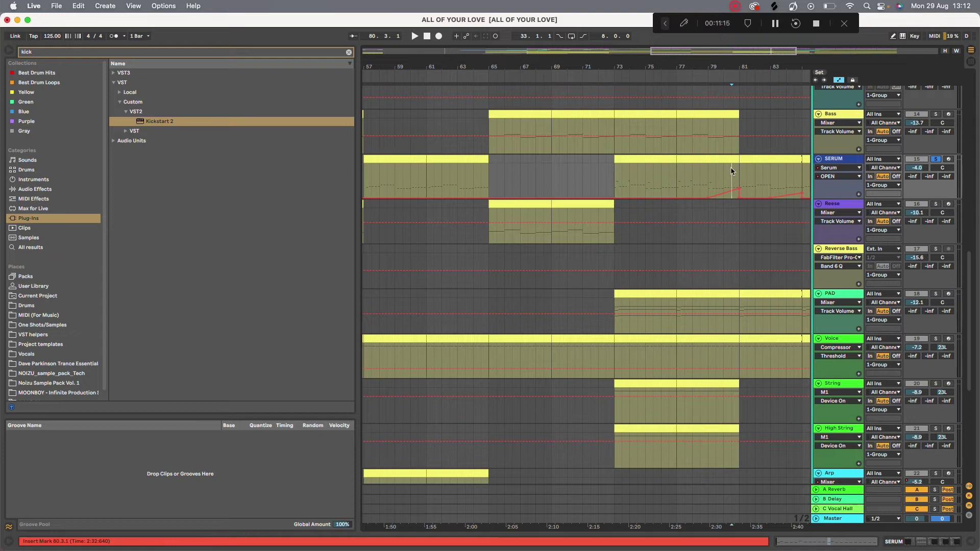
{"action": "key", "text": "space"}
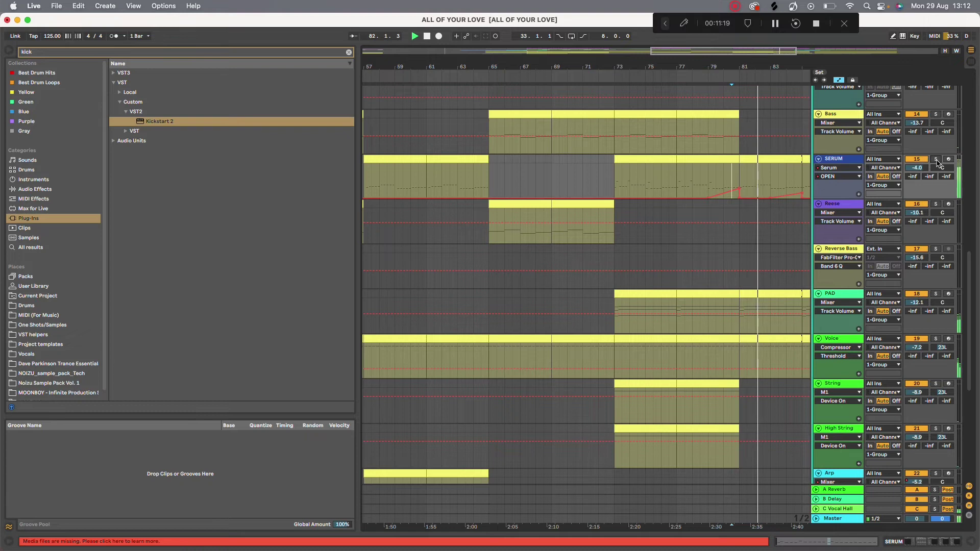
{"action": "scroll", "coordinate": [668, 230], "scroll_direction": "down", "scroll_amount": 3}
{"action": "scroll", "coordinate": [673, 265], "scroll_direction": "down", "scroll_amount": 2}
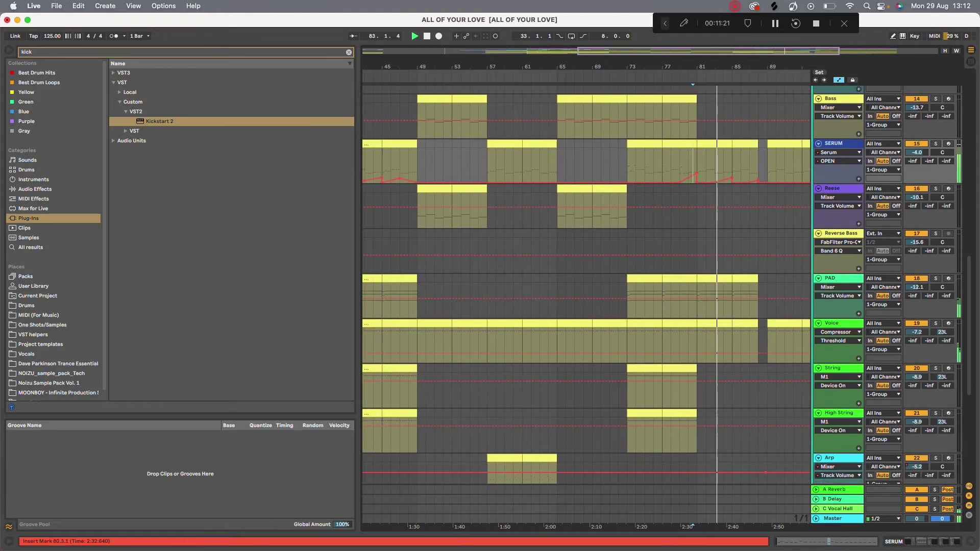
{"action": "key", "text": "space"}
Audition the Voice track in solo from bar 33 and inspect its devices and the M1 FilmScore instrument
{"action": "left_click", "coordinate": [677, 290]}
{"action": "scroll", "coordinate": [677, 290], "scroll_direction": "left", "scroll_amount": 5}
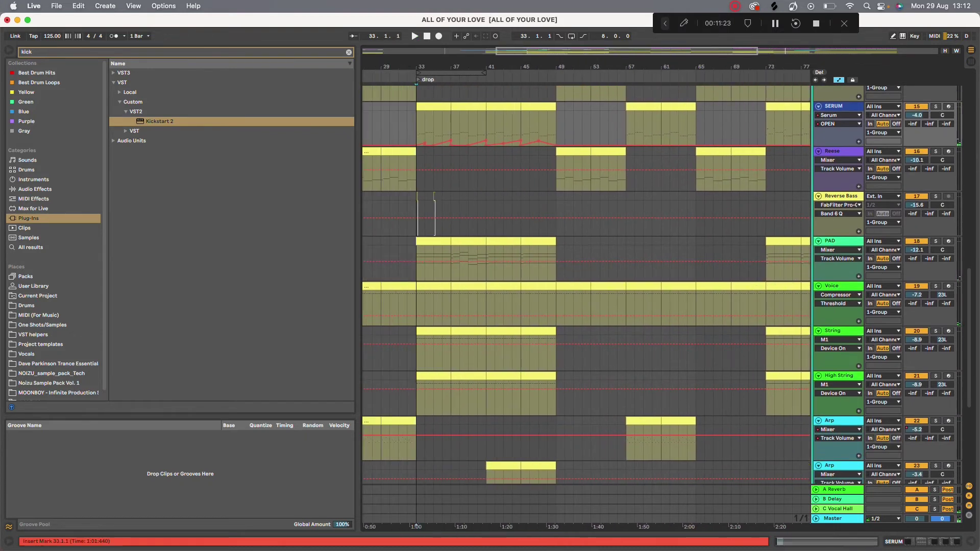
{"action": "key", "text": "space"}
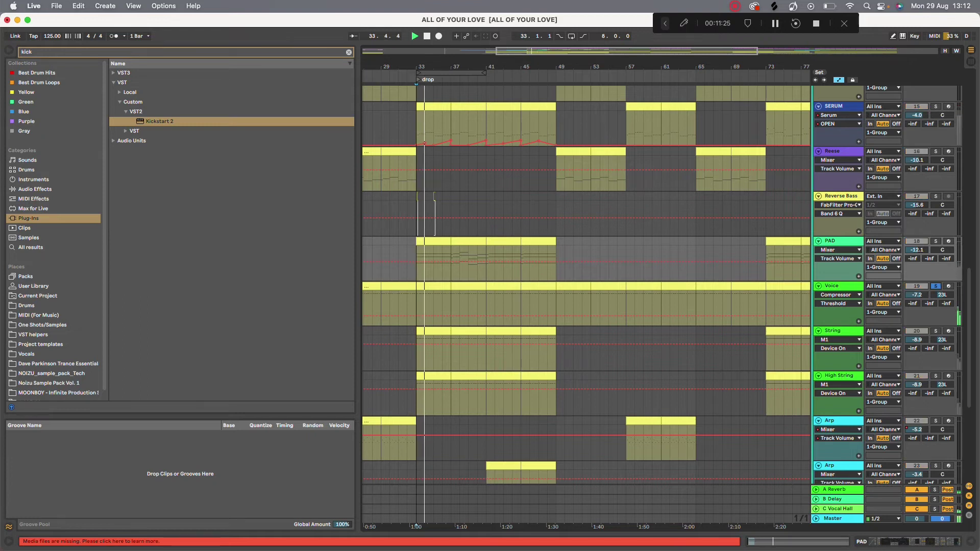
{"action": "key", "text": "Down"}
{"action": "key", "text": "super+alt+l"}
{"action": "key", "text": "minus"}
{"action": "key", "text": "minus"}
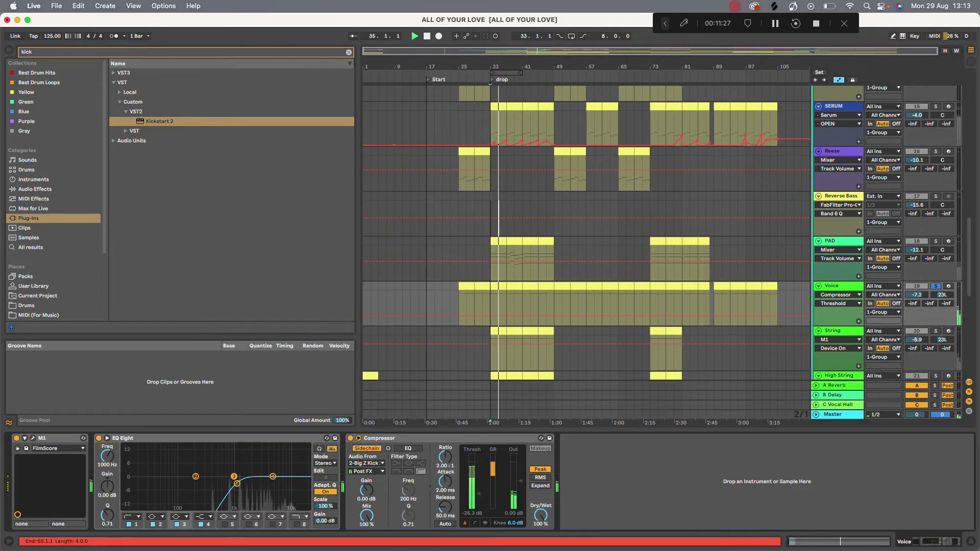
{"action": "key", "text": "plus"}
{"action": "key", "text": "super+alt+p"}
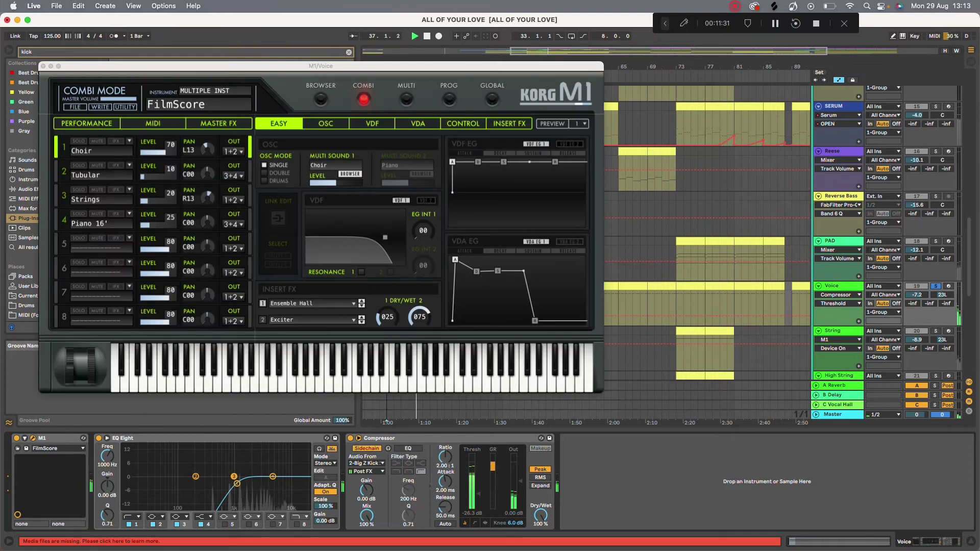
{"action": "key", "text": "super+alt+p"}
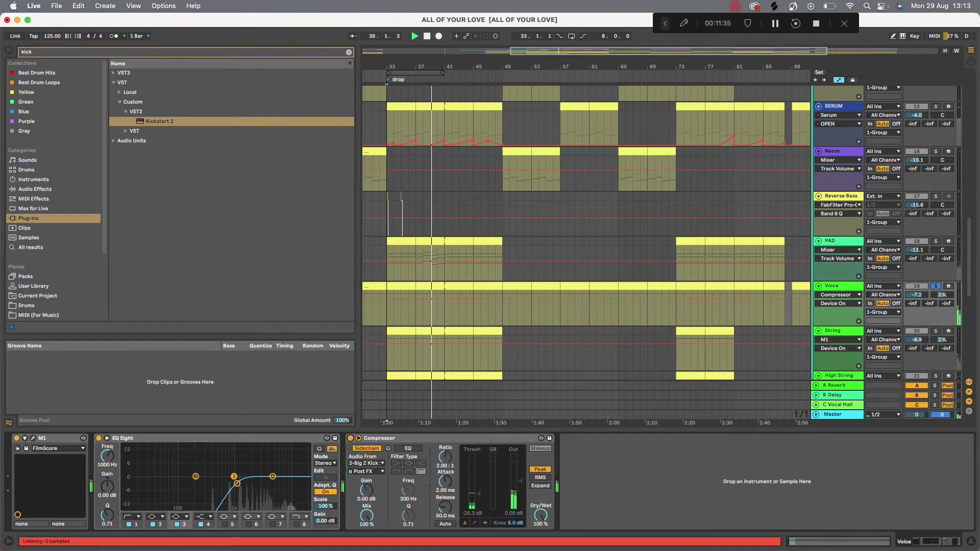
Review the notes in the Voice track's bar 37 clip and re-examine its M1 FilmScore sound layers
{"action": "double_click", "coordinate": [429, 306]}
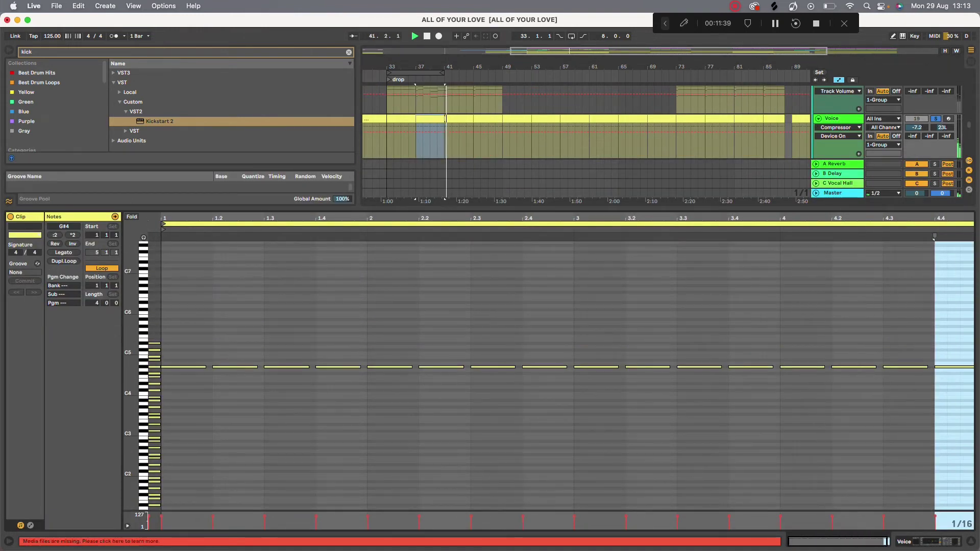
{"action": "key", "text": "super+alt+l"}
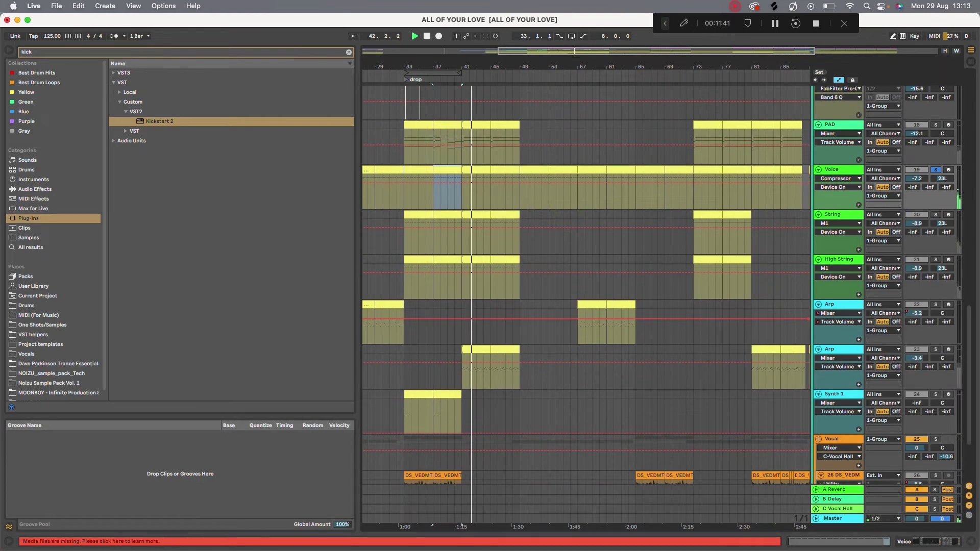
{"action": "key", "text": "shift+Tab"}
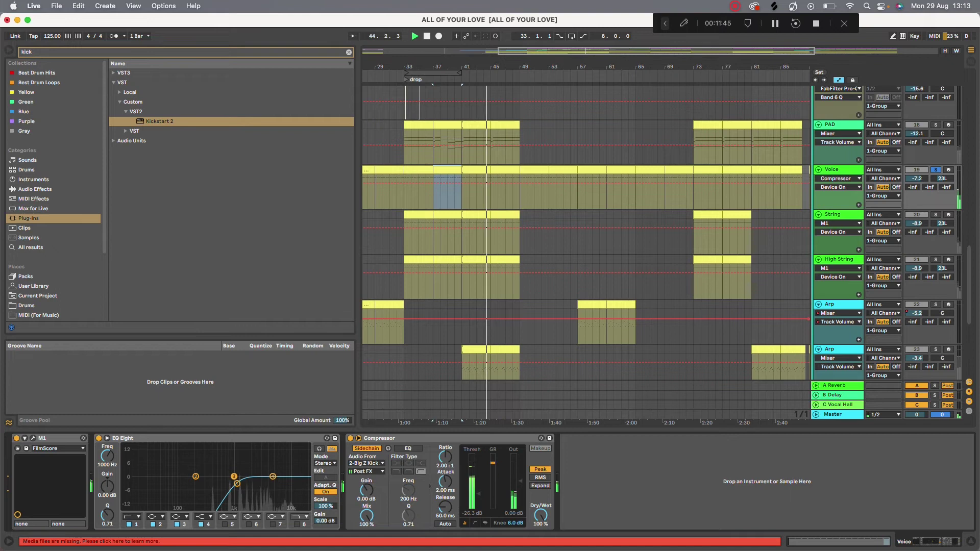
{"action": "key", "text": "super+alt+p"}
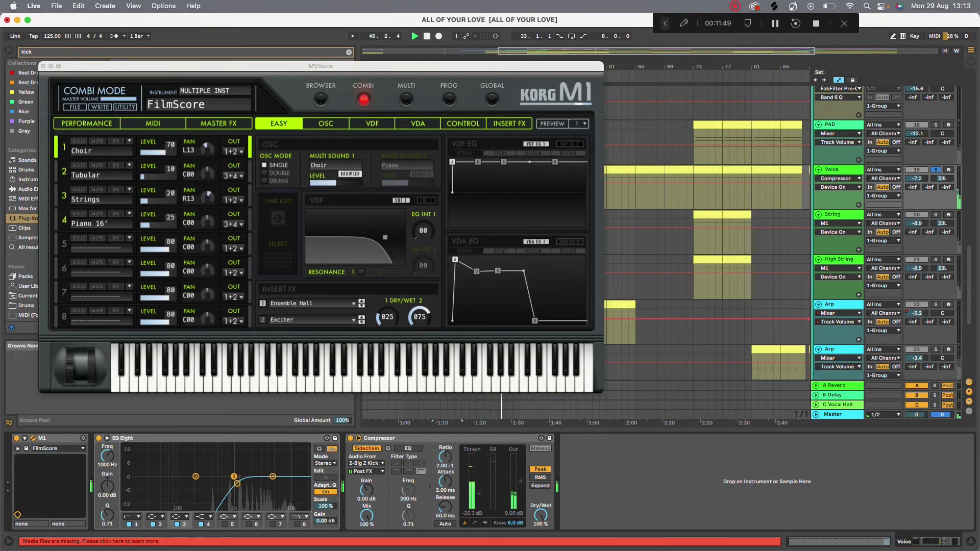
{"action": "key", "text": "super+alt+p"}
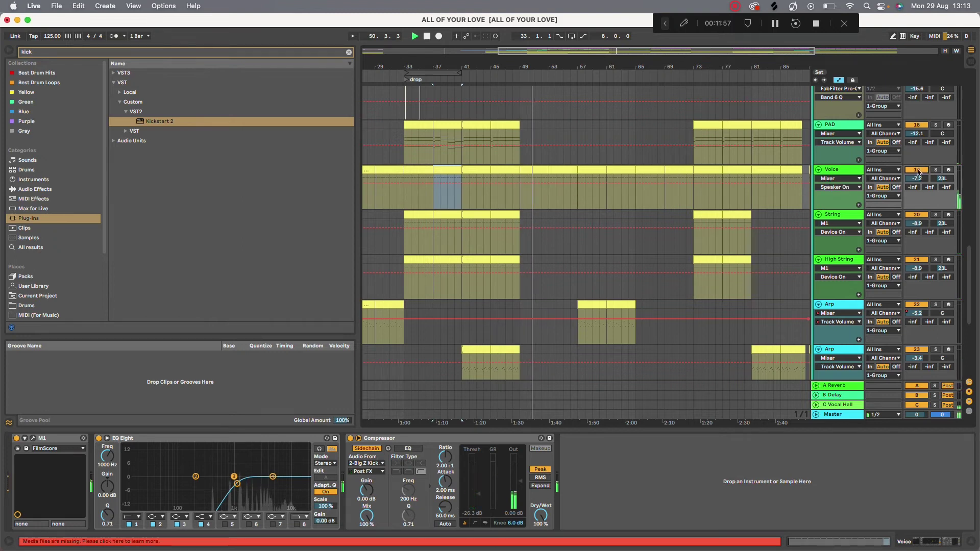
Audition the String track in solo from bar 34 and set its volume to -5.0 dB
{"action": "left_click", "coordinate": [935, 214]}
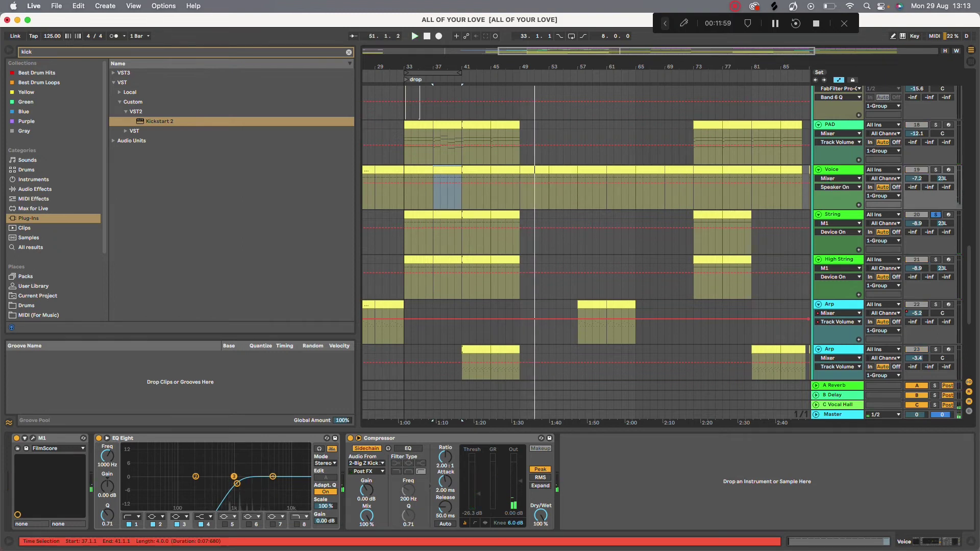
{"action": "left_click", "coordinate": [936, 214]}
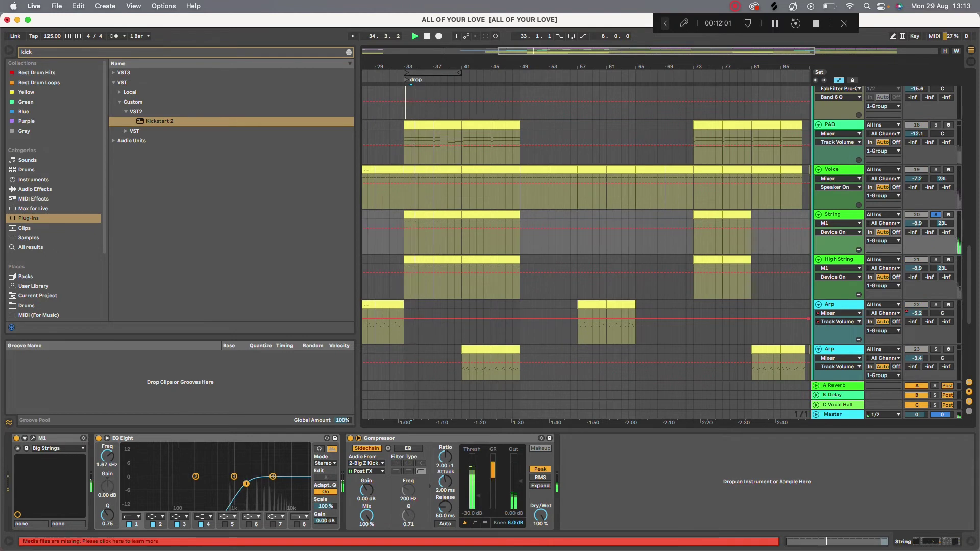
{"action": "mouse_move", "coordinate": [917, 223]}
{"action": "left_mouse_down"}
{"action": "mouse_move", "coordinate": [916, 204]}
{"action": "mouse_move", "coordinate": [916, 215]}
{"action": "left_mouse_up"}
Solo the High String track, play it from bar 38 and compare its devices with the String track's
{"action": "left_click", "coordinate": [935, 260]}
{"action": "left_click", "coordinate": [440, 281]}
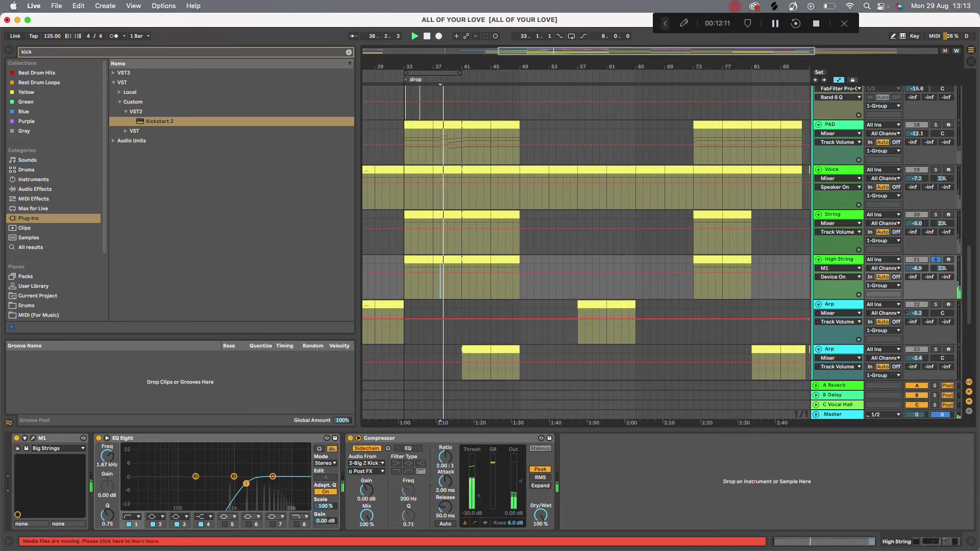
{"action": "left_click", "coordinate": [837, 214]}
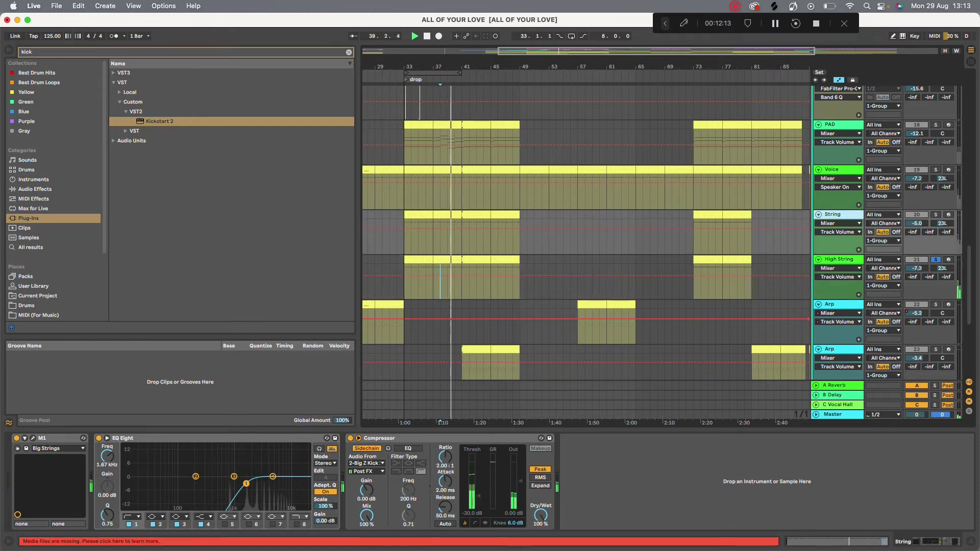
{"action": "left_click", "coordinate": [837, 260]}
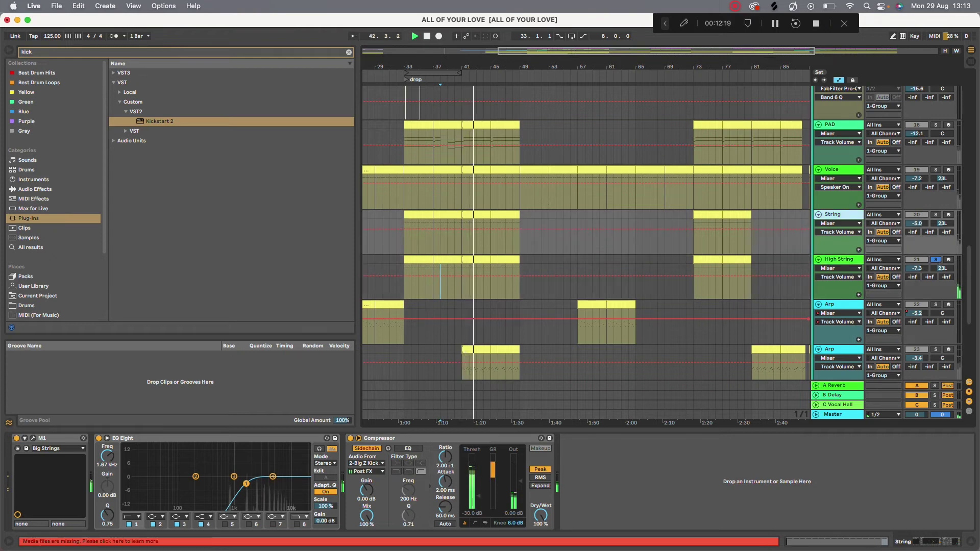
Listen to both string tracks in the full mix without solo and set the High String volume to -5.1 dB
{"action": "left_click", "coordinate": [935, 214]}
{"action": "left_click", "coordinate": [935, 214]}
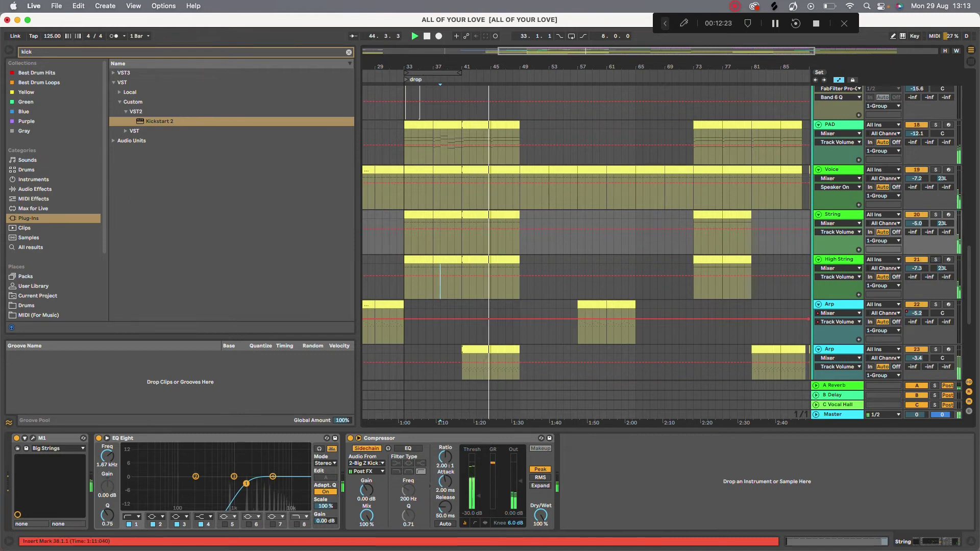
{"action": "scroll", "coordinate": [573, 267], "scroll_direction": "down", "scroll_amount": 2}
{"action": "scroll", "coordinate": [573, 267], "scroll_direction": "left", "scroll_amount": 1}
{"action": "scroll", "coordinate": [573, 267], "scroll_direction": "down", "scroll_amount": 1}
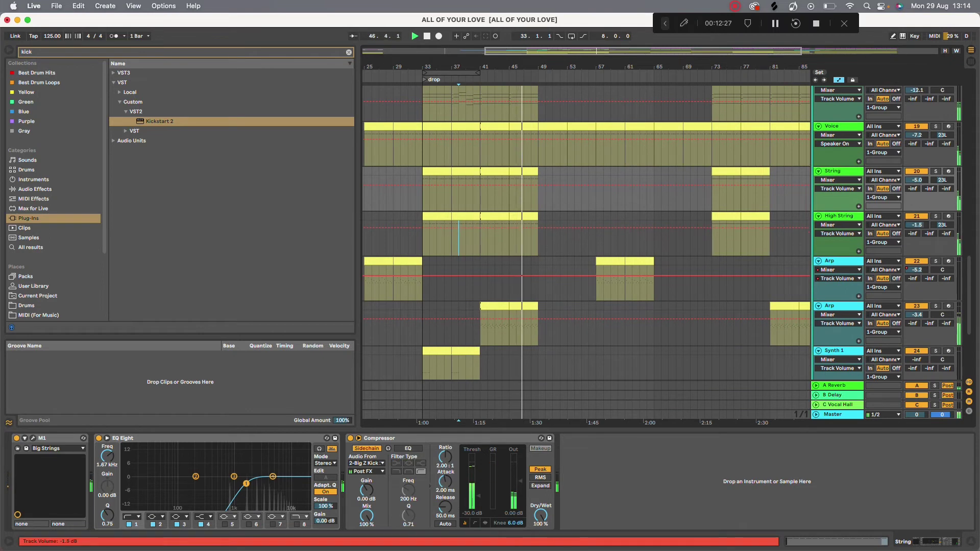
{"action": "left_click_drag", "start_coordinate": [916, 224], "coordinate": [916, 213]}
Play the mix from bar 24 with the High String track deactivated, and delete that track
{"action": "scroll", "coordinate": [585, 242], "scroll_direction": "left", "scroll_amount": 5}
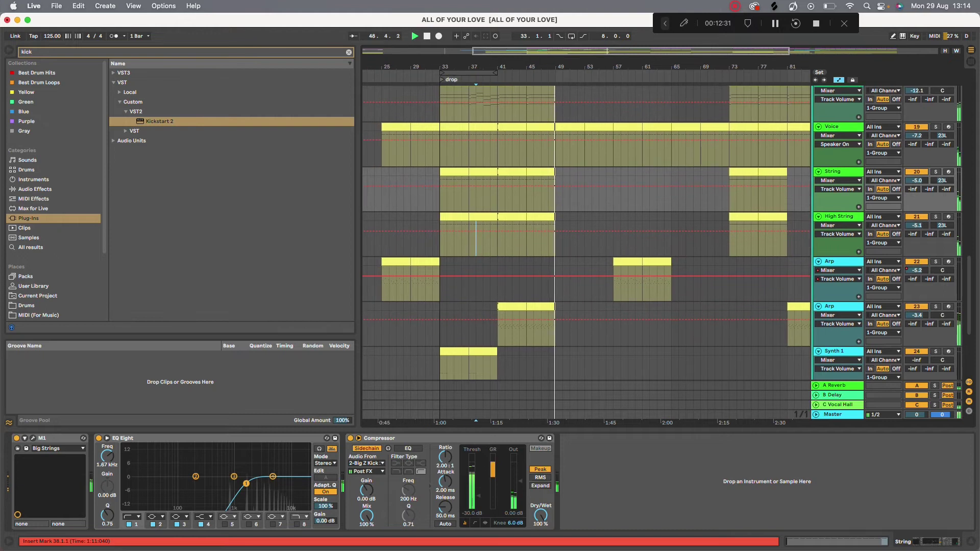
{"action": "left_click", "coordinate": [522, 240]}
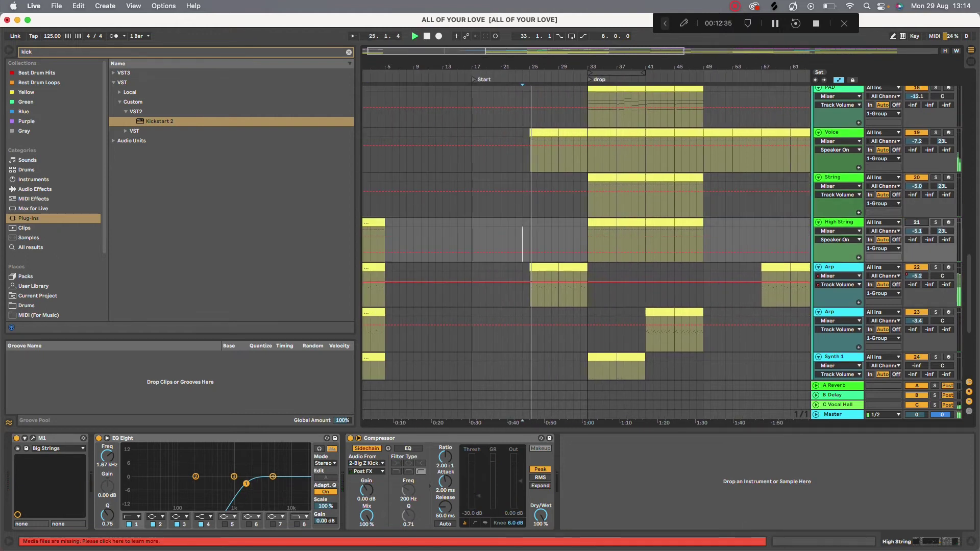
{"action": "key", "text": "Delete"}
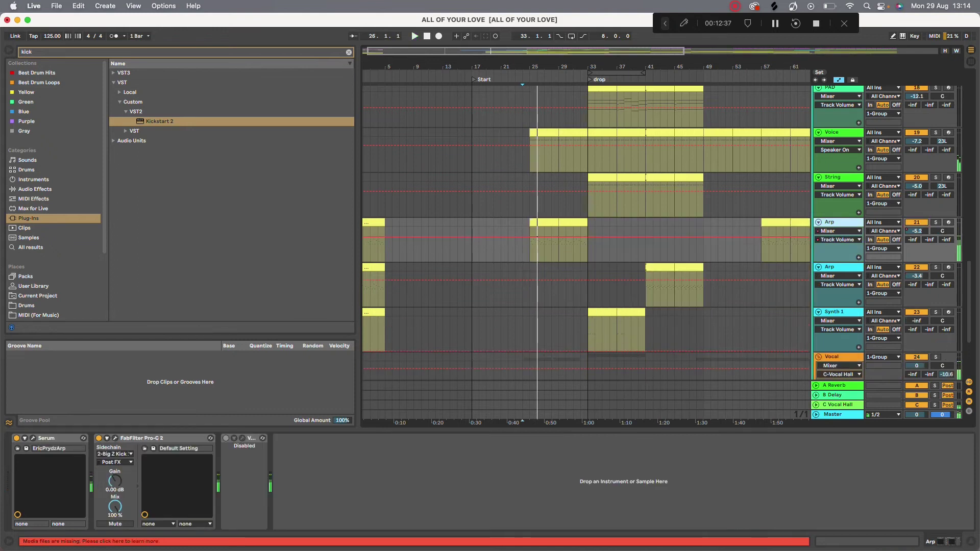
Audition the first Arp track in solo from bar 25 and review the notes in its bar 25 clip
{"action": "left_click", "coordinate": [533, 238]}
{"action": "key", "text": "space"}
{"action": "key", "text": "shift+Tab"}
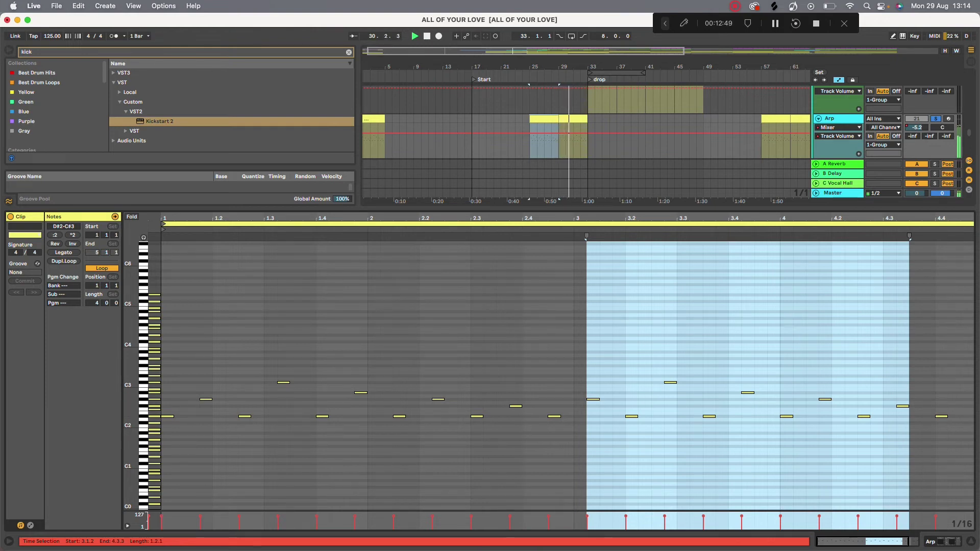
{"action": "key", "text": "super+alt+l"}
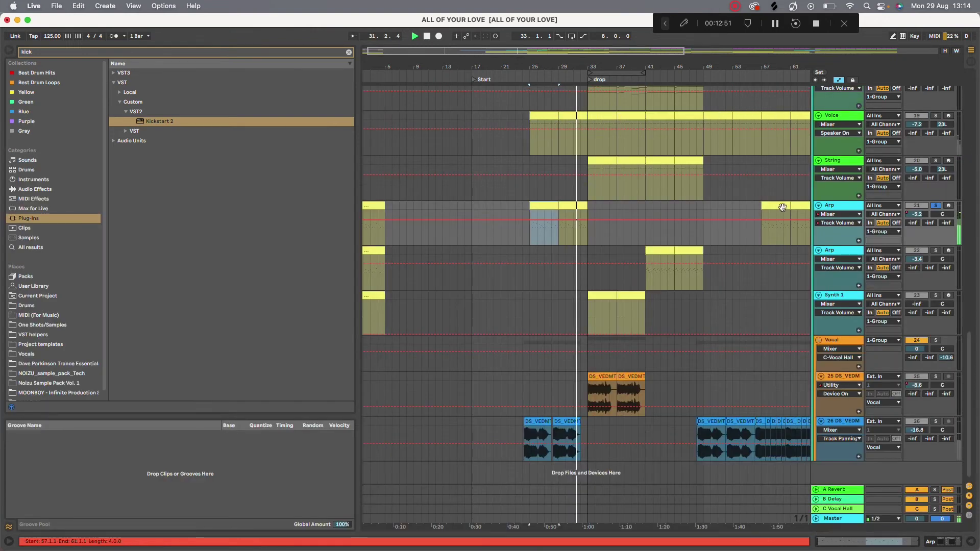
Open Serum on the first Arp track and browse its user presets to the SH Serum Megapack's Tutorial Presets
{"action": "scroll", "coordinate": [836, 214], "scroll_direction": "up", "scroll_amount": 1}
{"action": "double_click", "coordinate": [837, 217]}
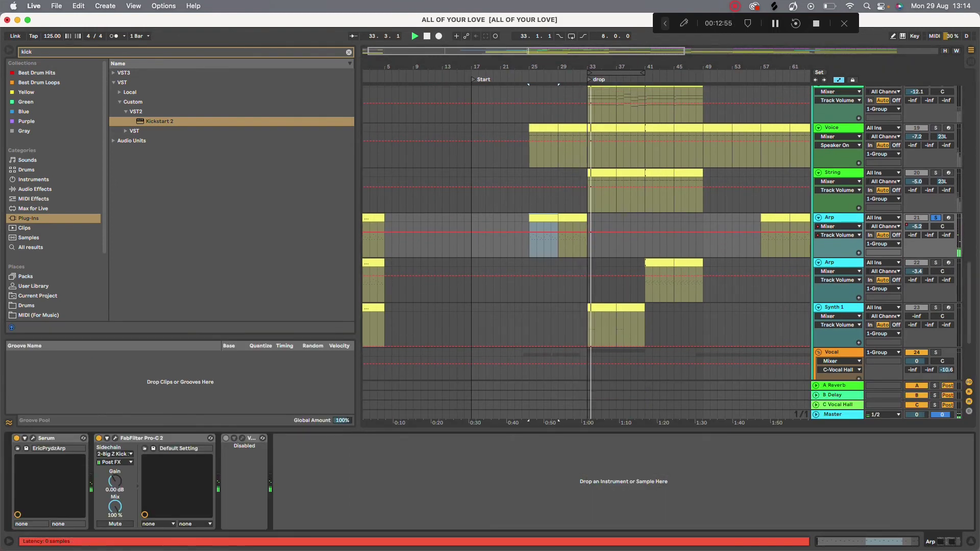
{"action": "left_click", "coordinate": [34, 438]}
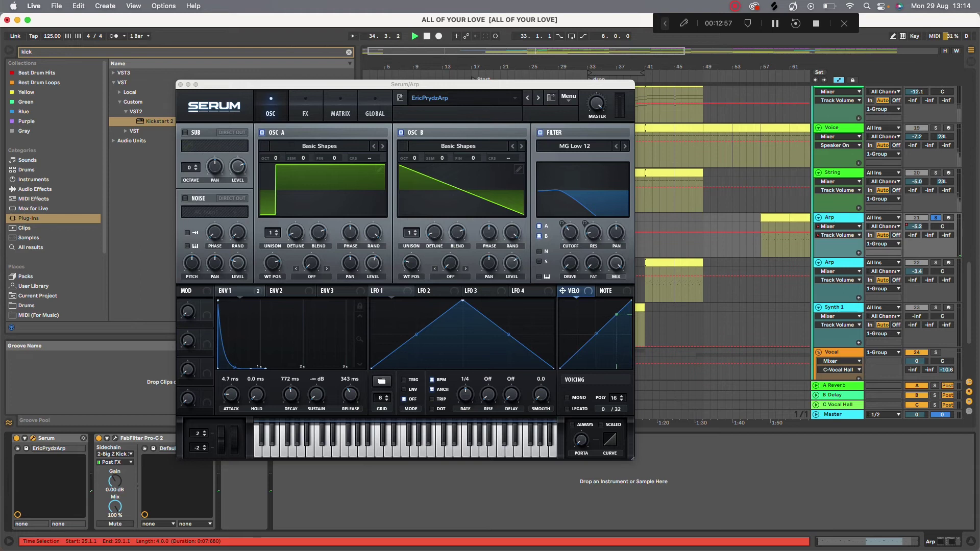
{"action": "left_click", "coordinate": [460, 98]}
{"action": "mouse_move", "coordinate": [459, 223]}
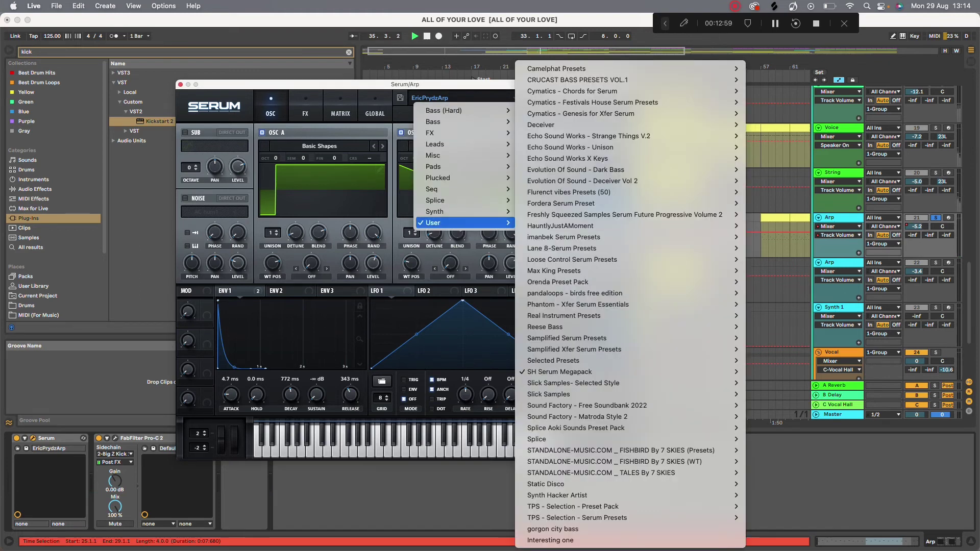
{"action": "mouse_move", "coordinate": [633, 371]}
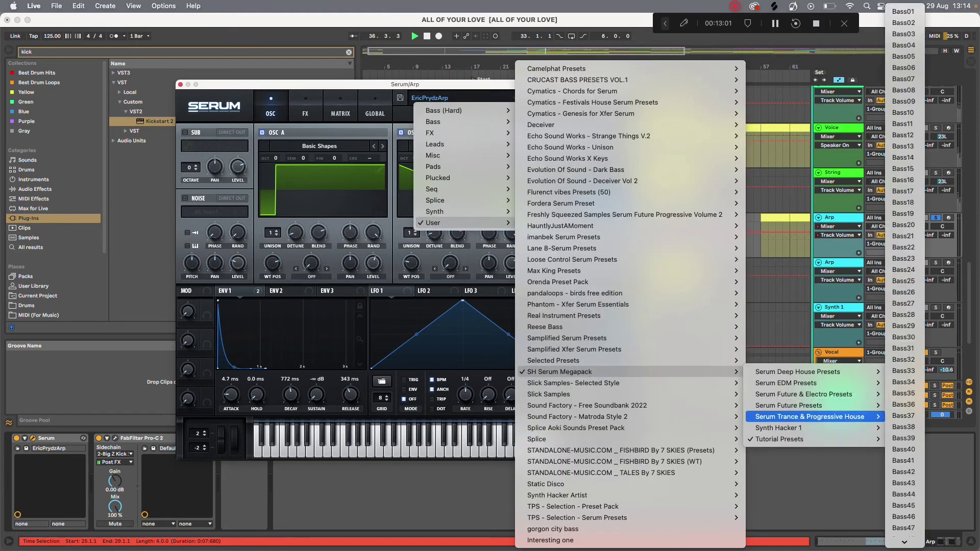
{"action": "mouse_move", "coordinate": [796, 439]}
{"action": "mouse_move", "coordinate": [910, 450]}
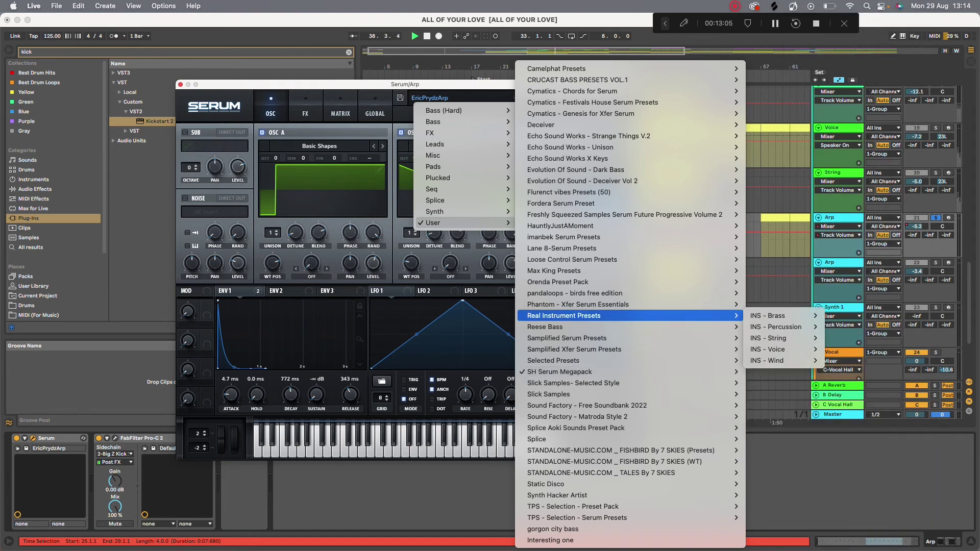
{"action": "key", "text": "Escape"}
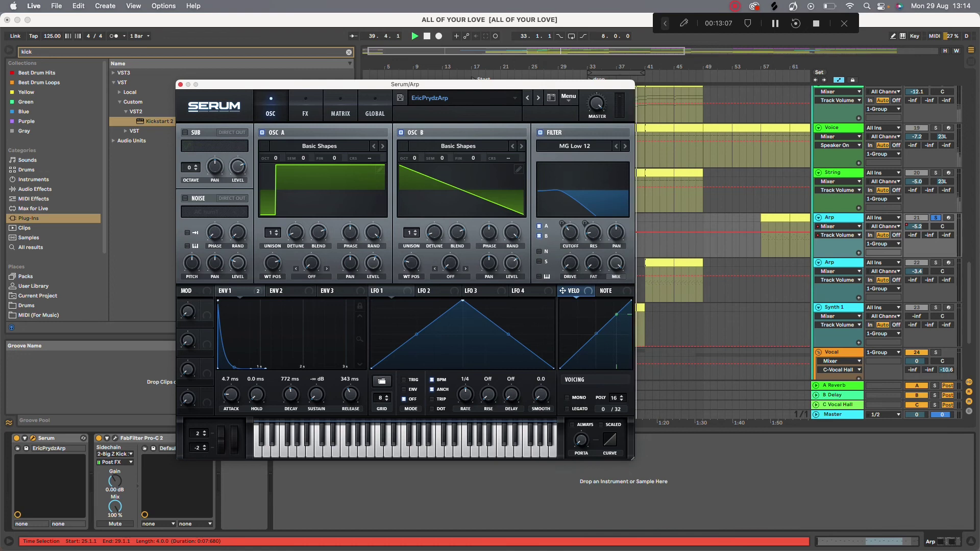
Audition the first Arp from bar 25 with Serum's Phaser, Delay and Hyper effects switched off, and switch all three back on
{"action": "key", "text": "space"}
{"action": "left_click_drag", "start_coordinate": [357, 84], "coordinate": [389, 183]}
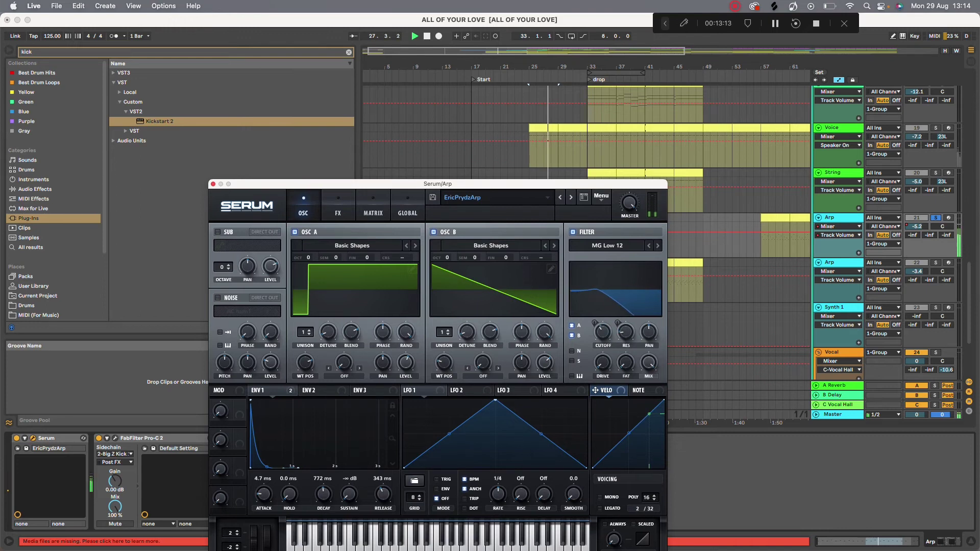
{"action": "left_click", "coordinate": [338, 211]}
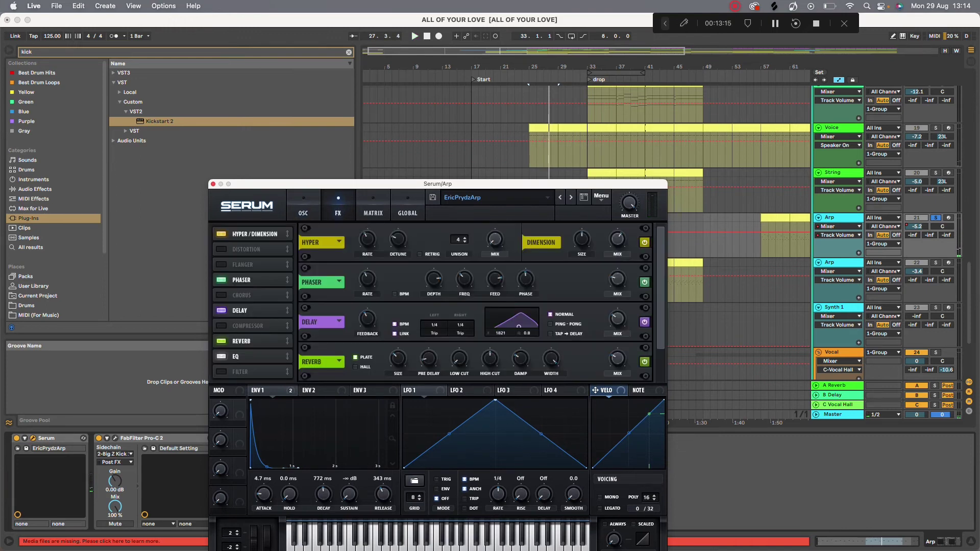
{"action": "key", "text": "space"}
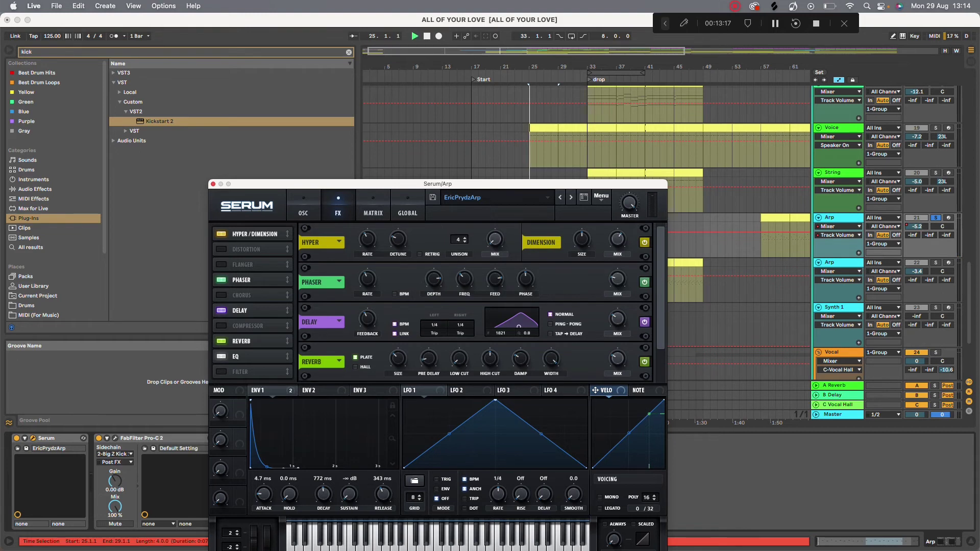
{"action": "left_click", "coordinate": [644, 281]}
{"action": "left_click", "coordinate": [644, 321]}
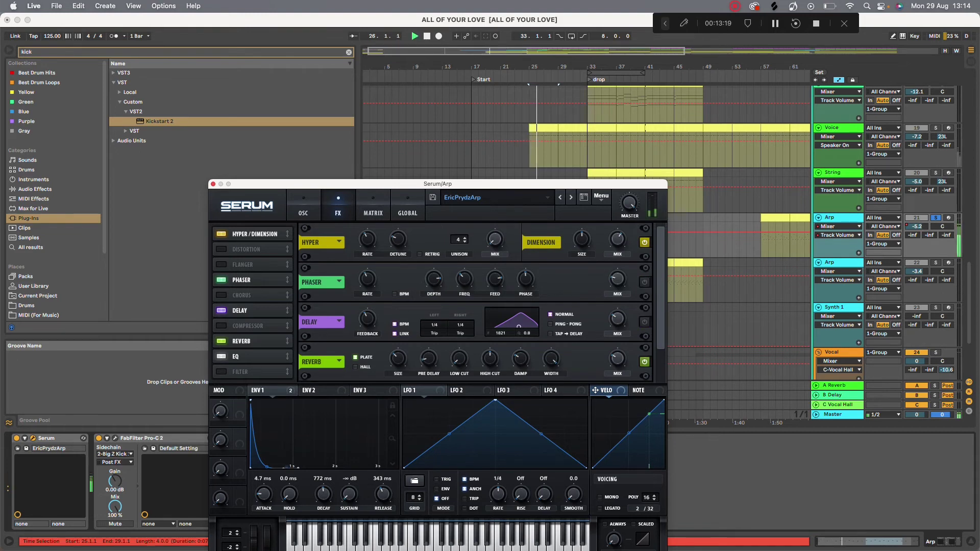
{"action": "left_click", "coordinate": [644, 243]}
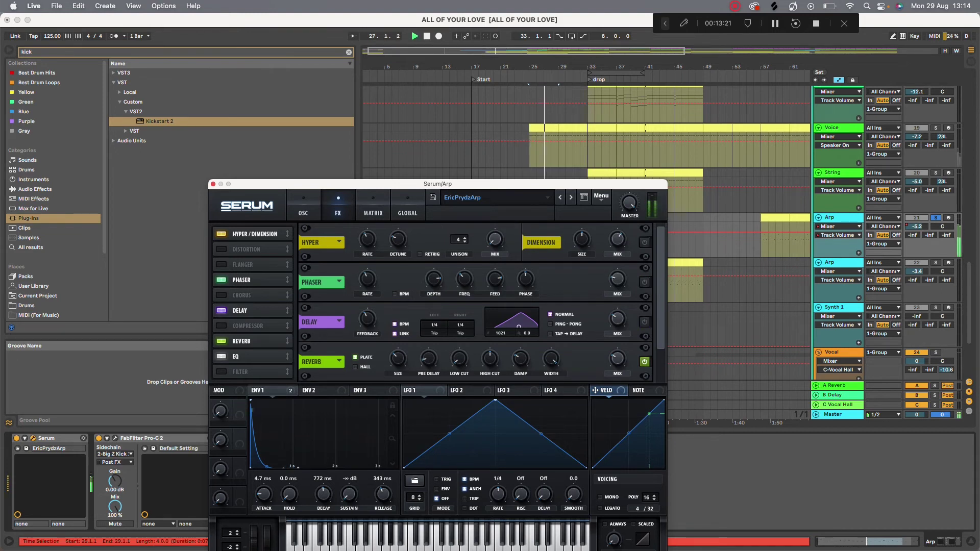
{"action": "left_click", "coordinate": [644, 243]}
{"action": "left_click", "coordinate": [644, 282]}
{"action": "left_click", "coordinate": [644, 322]}
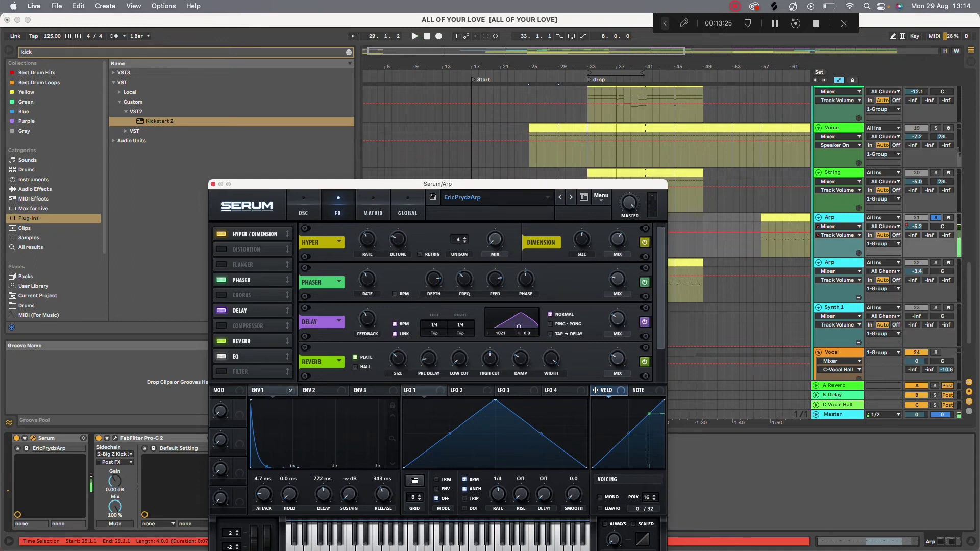
{"action": "left_click", "coordinate": [397, 238]}
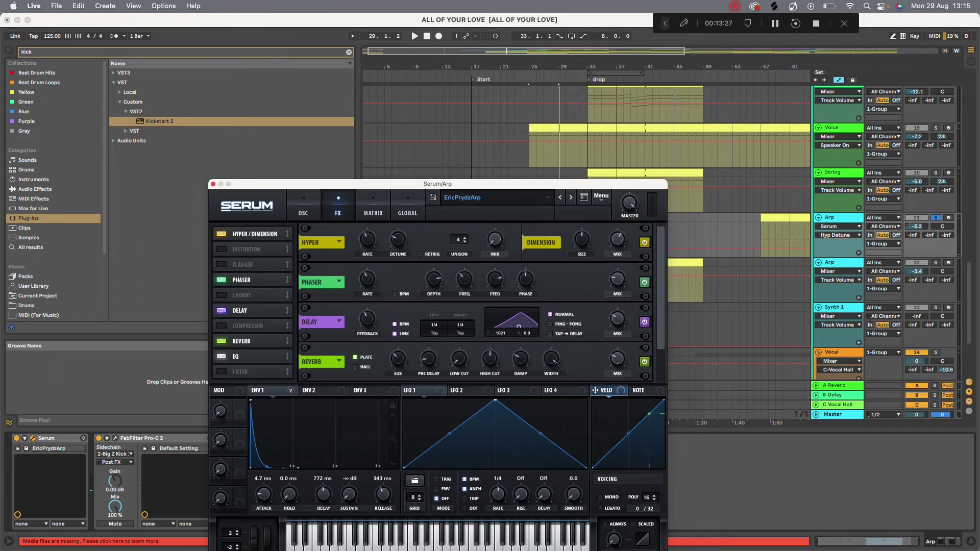
{"action": "key", "text": "super+alt+p"}
Solo the second Arp track, play it from bar 81 and review the notes in its bar 81 clip
{"action": "key", "text": "minus"}
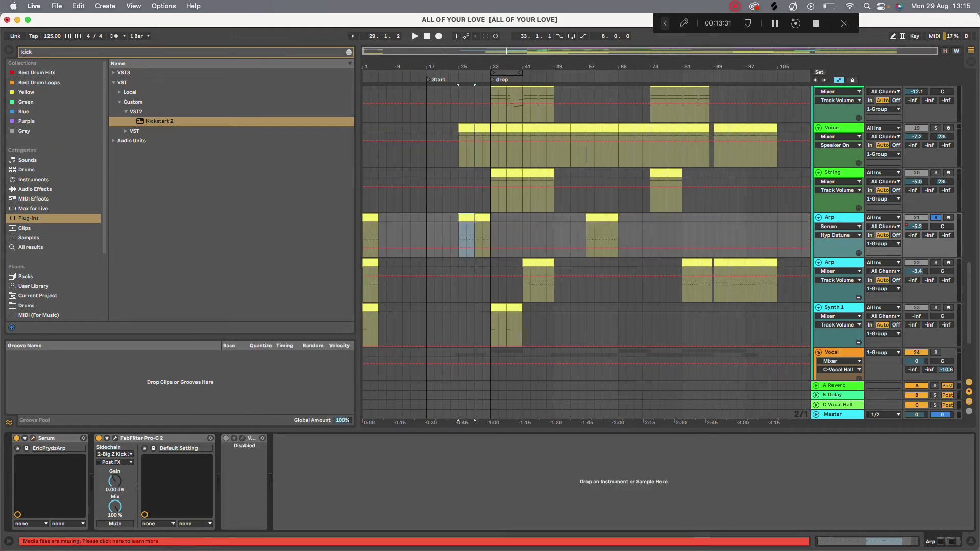
{"action": "left_click", "coordinate": [682, 281]}
{"action": "key", "text": "space"}
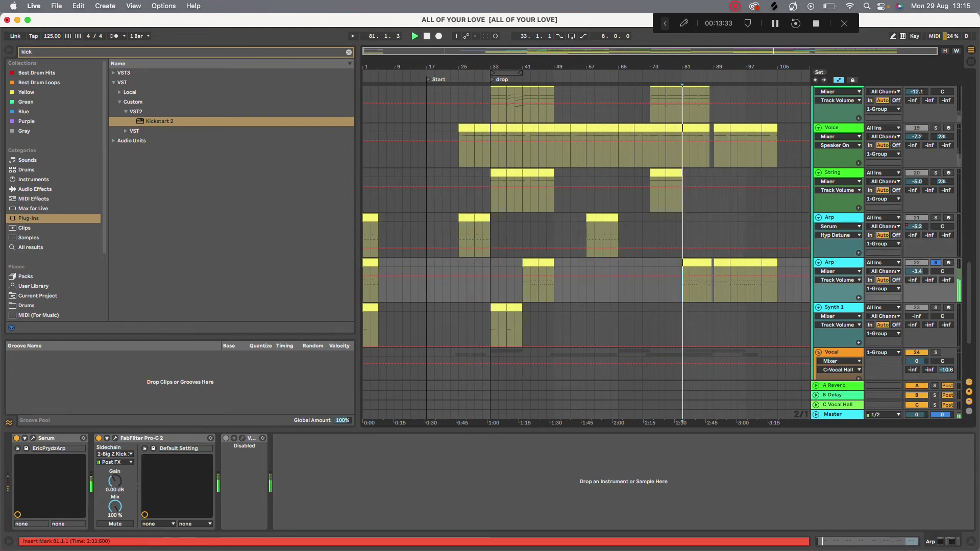
{"action": "key", "text": "plus"}
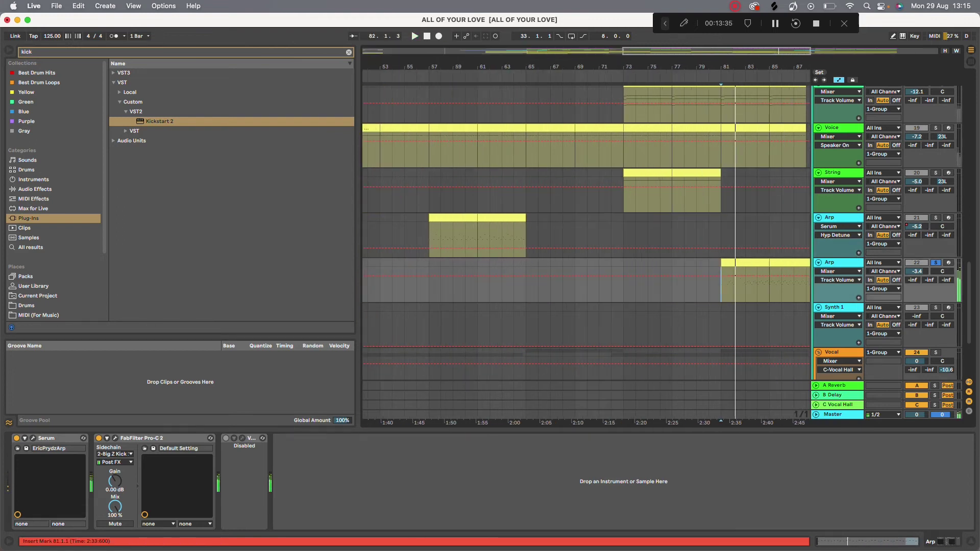
{"action": "left_click", "coordinate": [745, 283]}
{"action": "double_click", "coordinate": [745, 283]}
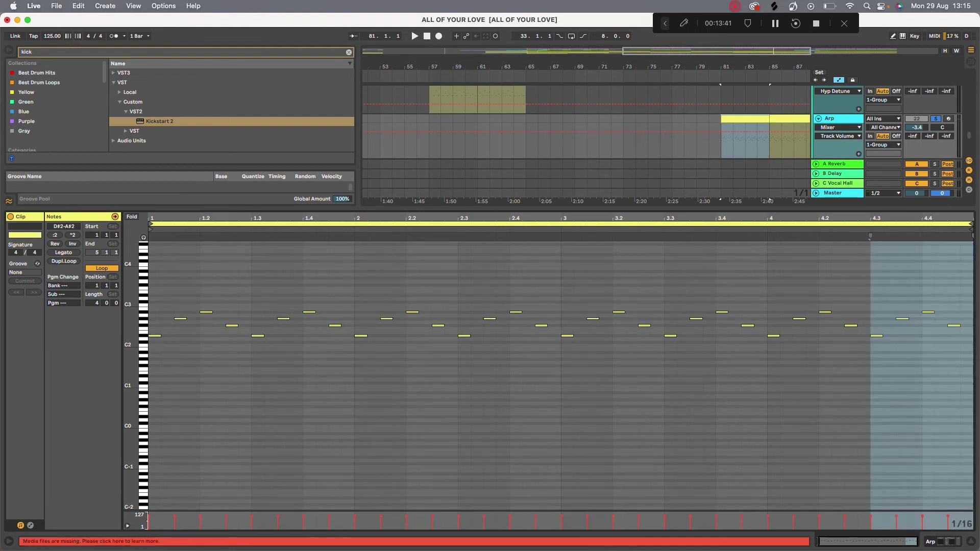
{"action": "key", "text": "super+alt+l"}
{"action": "key", "text": "space"}
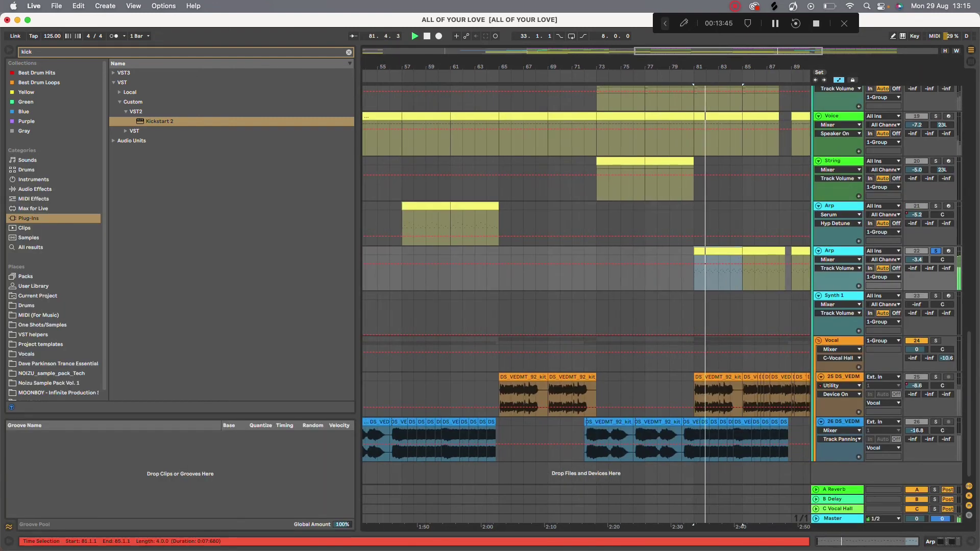
{"action": "key", "text": "super+alt+l"}
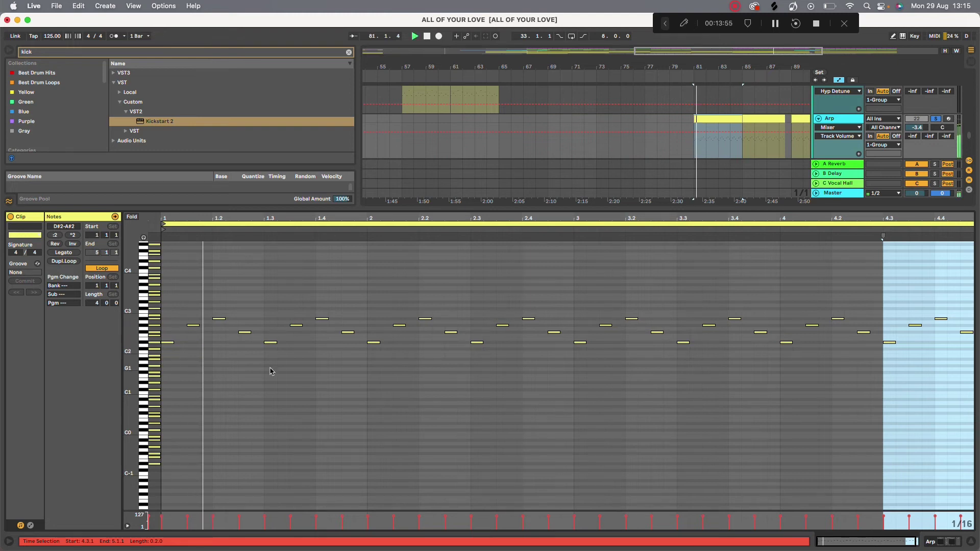
Move the solo to the first Arp track during playback from bar 61 to compare both arps, and release the solo
{"action": "key", "text": "super+alt+l"}
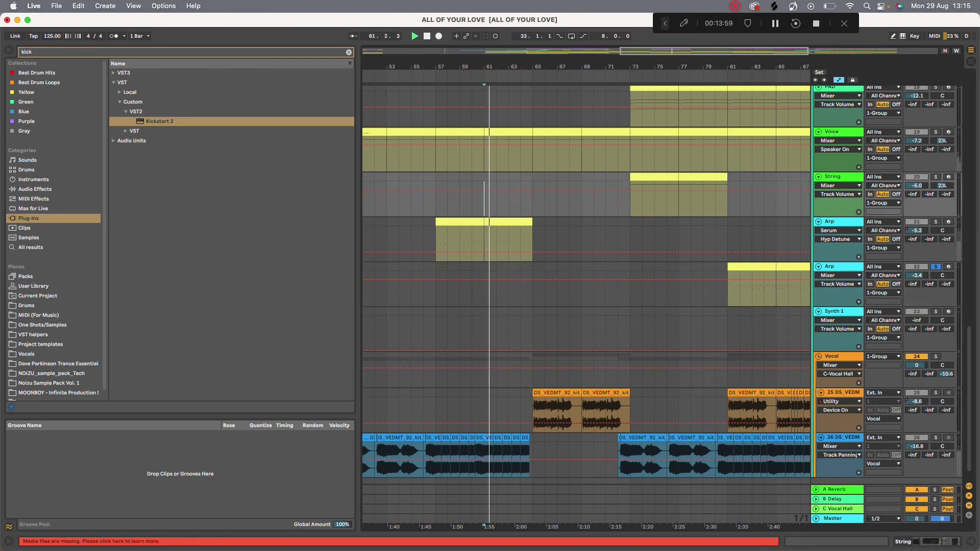
{"action": "left_click", "coordinate": [936, 223]}
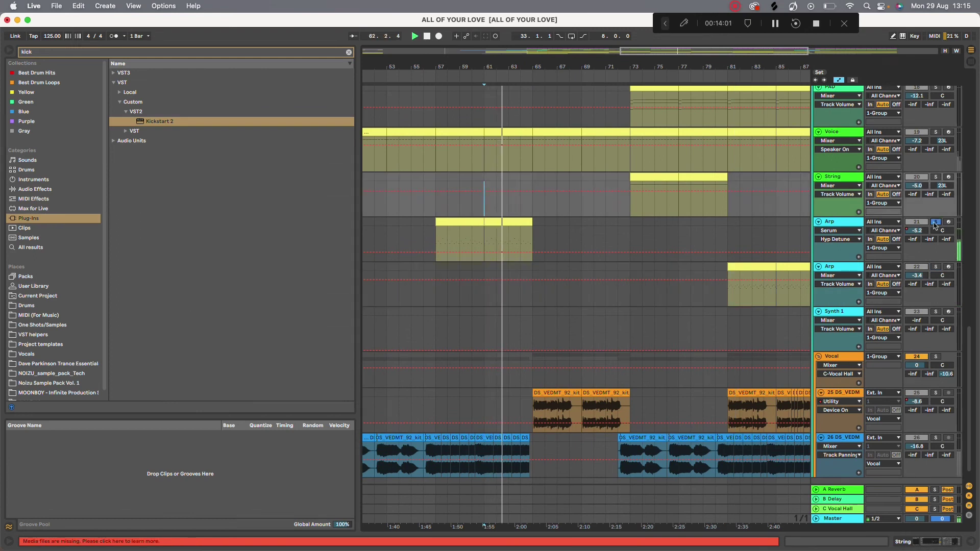
{"action": "left_click", "coordinate": [935, 222]}
Play the full mix without solo from bar 81 to hear the second Arp in context
{"action": "left_click", "coordinate": [665, 287]}
{"action": "key", "text": "space"}
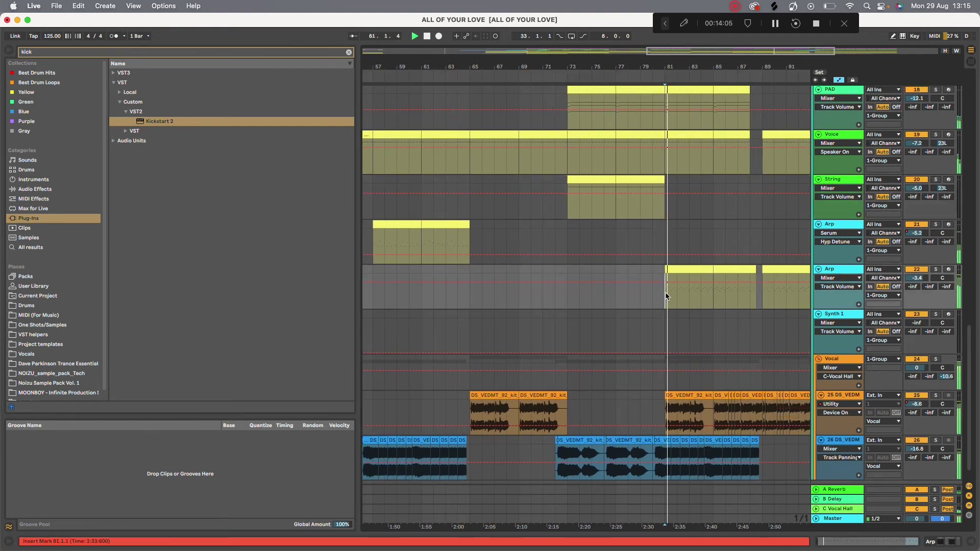
{"action": "scroll", "coordinate": [764, 263], "scroll_direction": "down", "scroll_amount": 1}
{"action": "scroll", "coordinate": [764, 263], "scroll_direction": "left", "scroll_amount": 5}
{"action": "key", "text": "space"}
Delete the Synth 1 track below the second Arp track
{"action": "scroll", "coordinate": [709, 279], "scroll_direction": "left", "scroll_amount": 10}
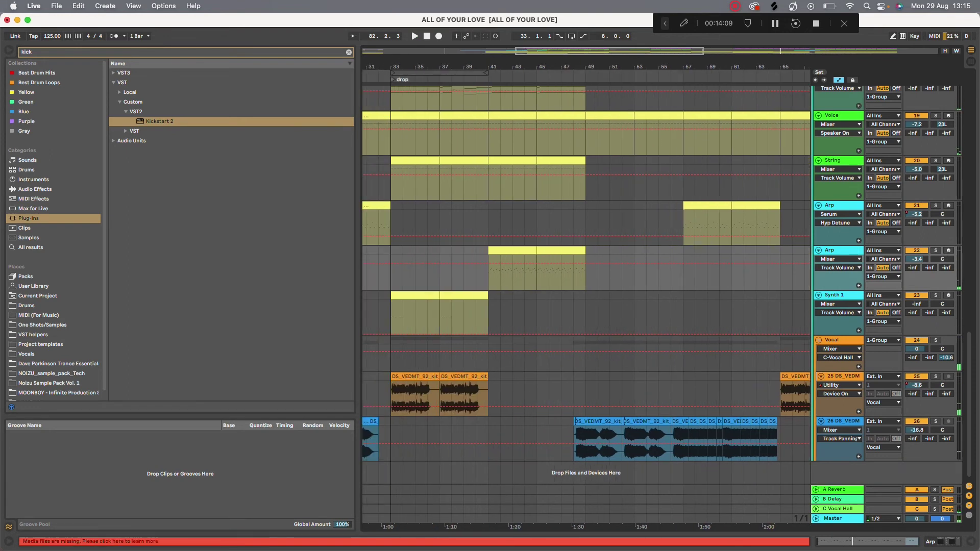
{"action": "key", "text": "Down"}
{"action": "key", "text": "BackSpace"}
{"action": "scroll", "coordinate": [586, 306], "scroll_direction": "left", "scroll_amount": 3}
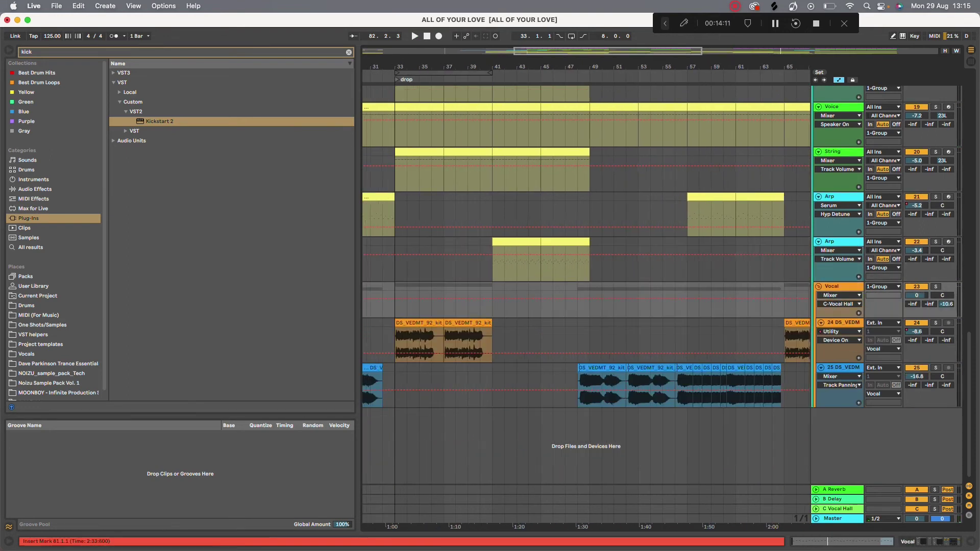
Play the vocal in the drop and review the Vocal group's Nectar 3 settings, including its EQ 2, De-Esser and Compressor 2 modules
{"action": "key", "text": "super+alt+l"}
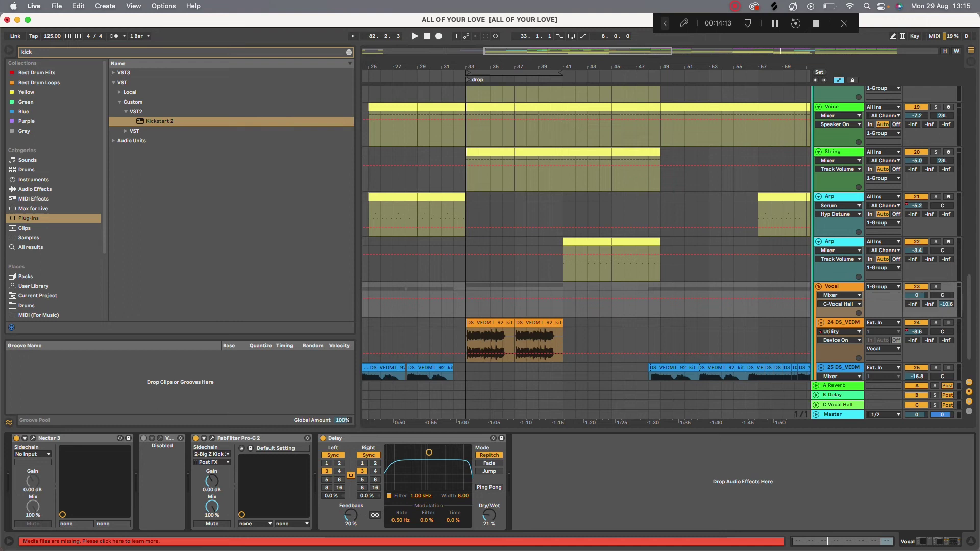
{"action": "left_click", "coordinate": [34, 438]}
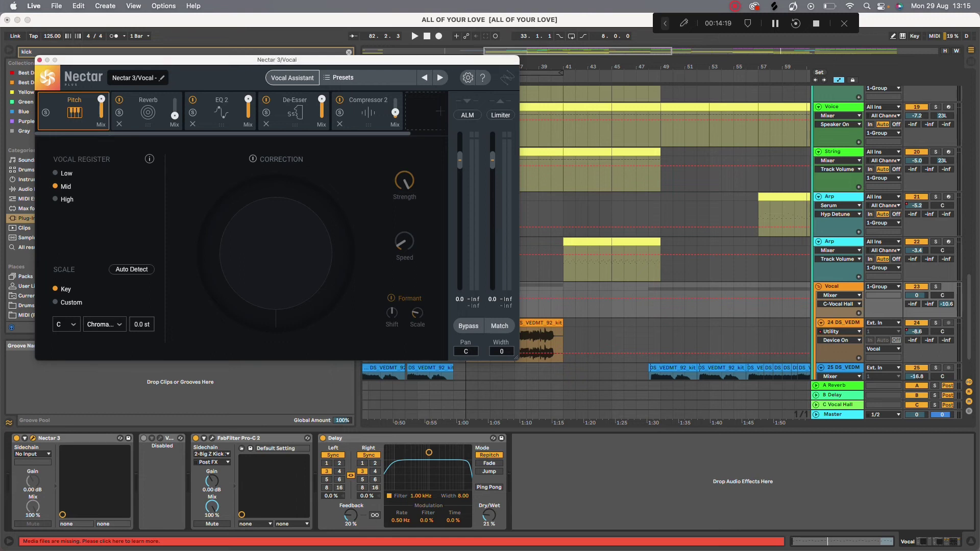
{"action": "key", "text": "super+alt+p"}
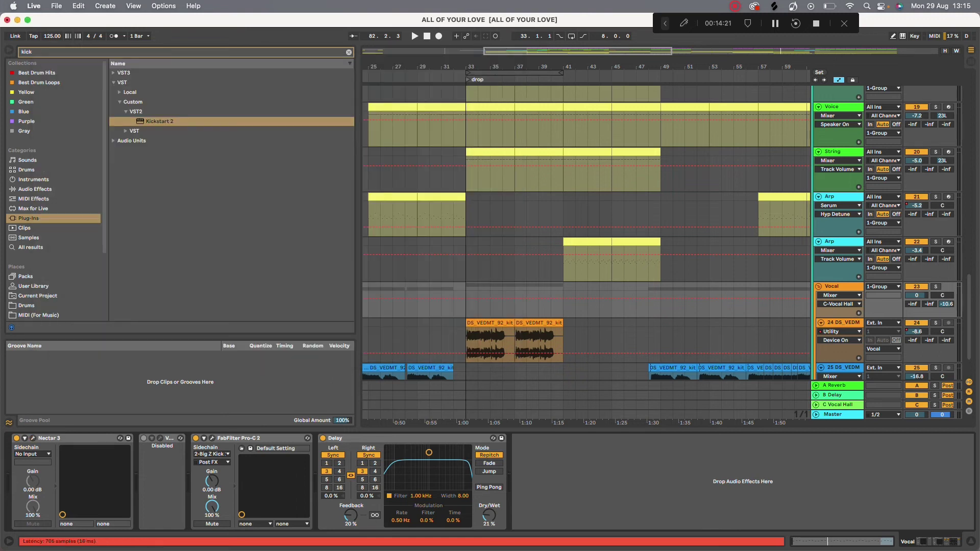
{"action": "key", "text": "space"}
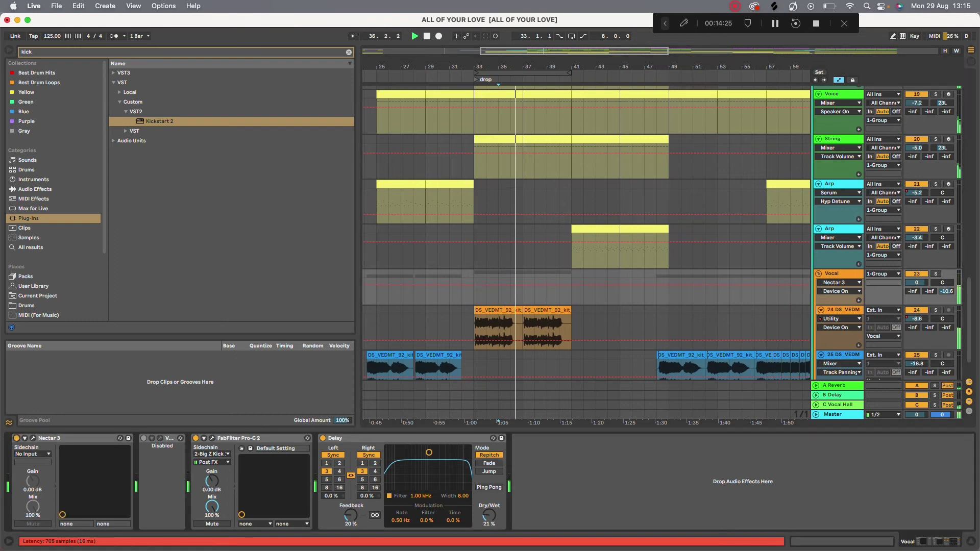
{"action": "key", "text": "super+alt+p"}
{"action": "key", "text": "space"}
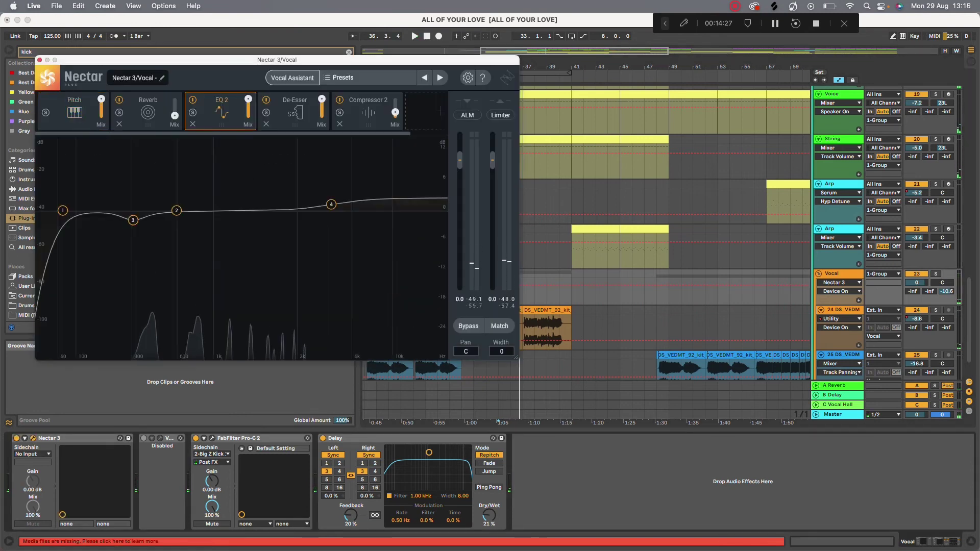
{"action": "left_click", "coordinate": [294, 110]}
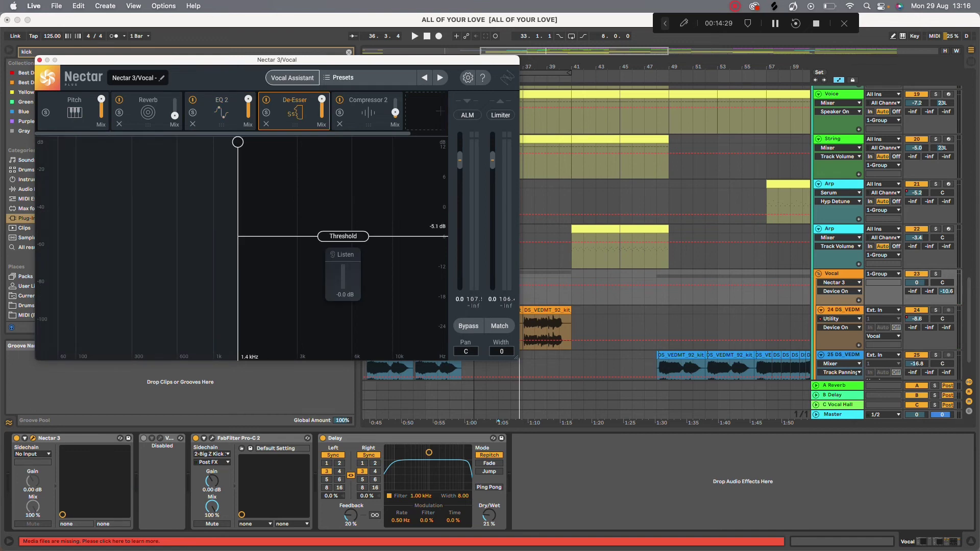
{"action": "left_click", "coordinate": [367, 110]}
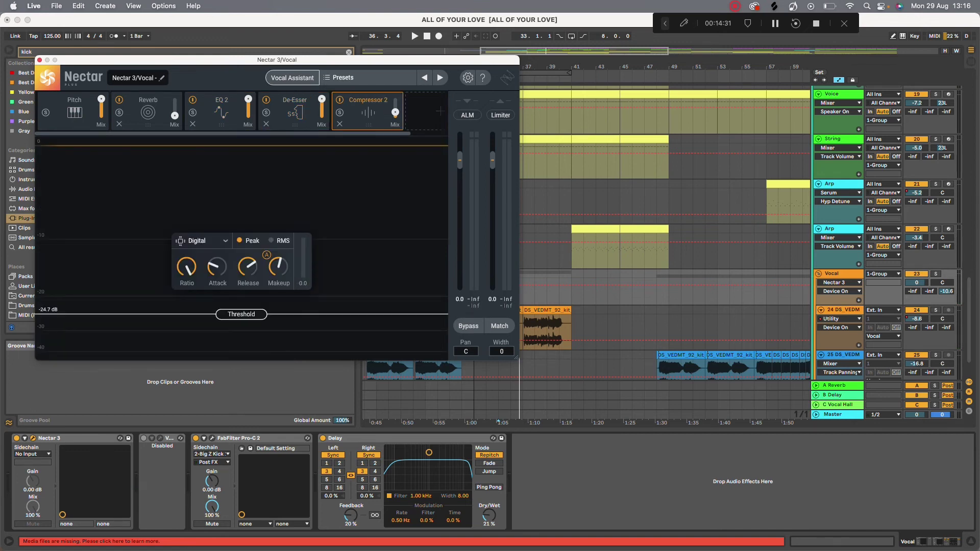
{"action": "key", "text": "super+alt+p"}
Solo the blue vocal track 25 and play it from bar 28
{"action": "key", "text": "Down"}
{"action": "key", "text": "Down"}
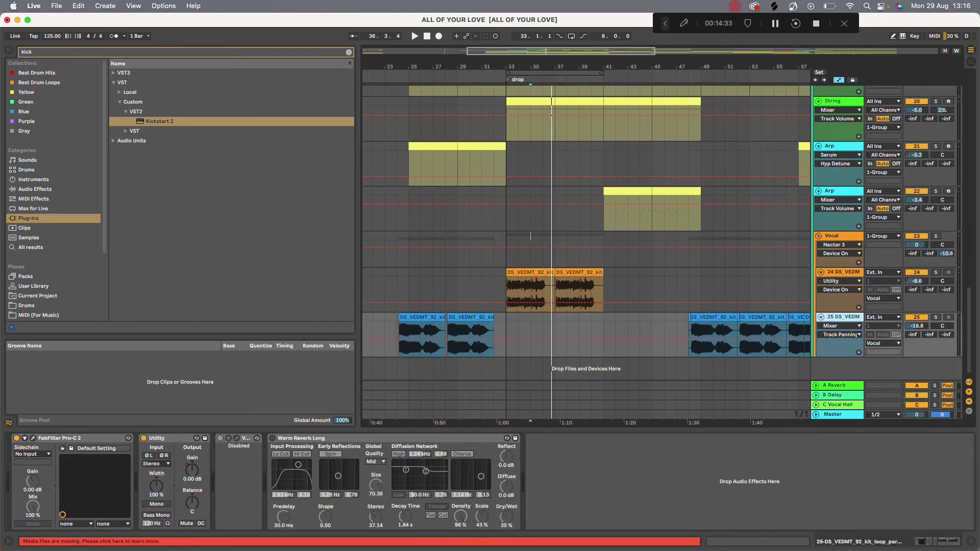
{"action": "key", "text": "s"}
{"action": "left_click", "coordinate": [448, 328]}
{"action": "key", "text": "space"}
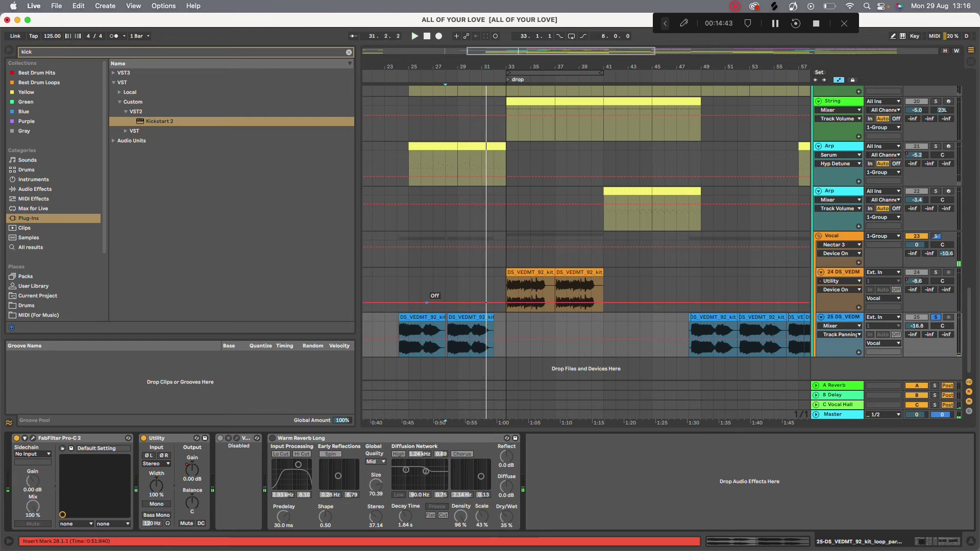
Inspect the orange chorus vocal clips at the drop and the blue build vocal clips before it in the arrangement
{"action": "key", "text": "minus"}
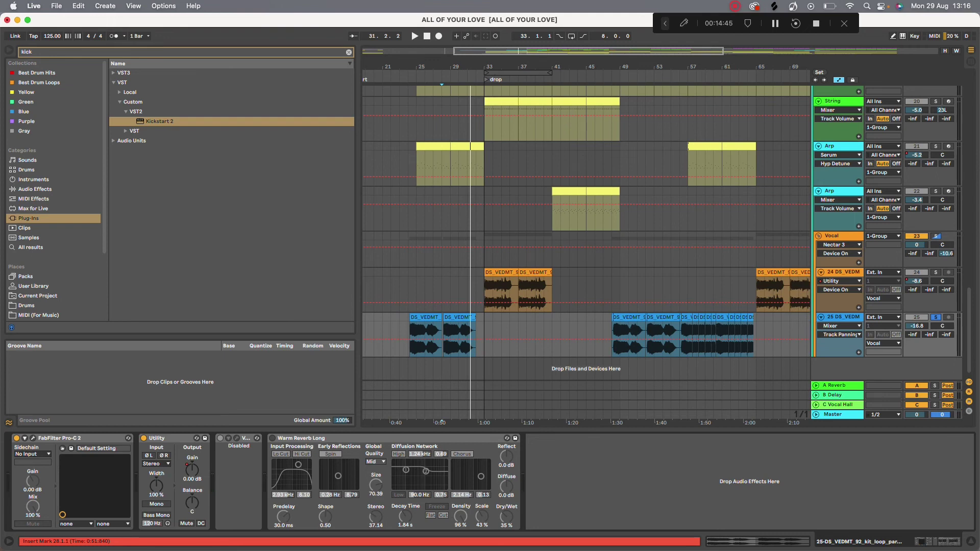
{"action": "left_click", "coordinate": [490, 291]}
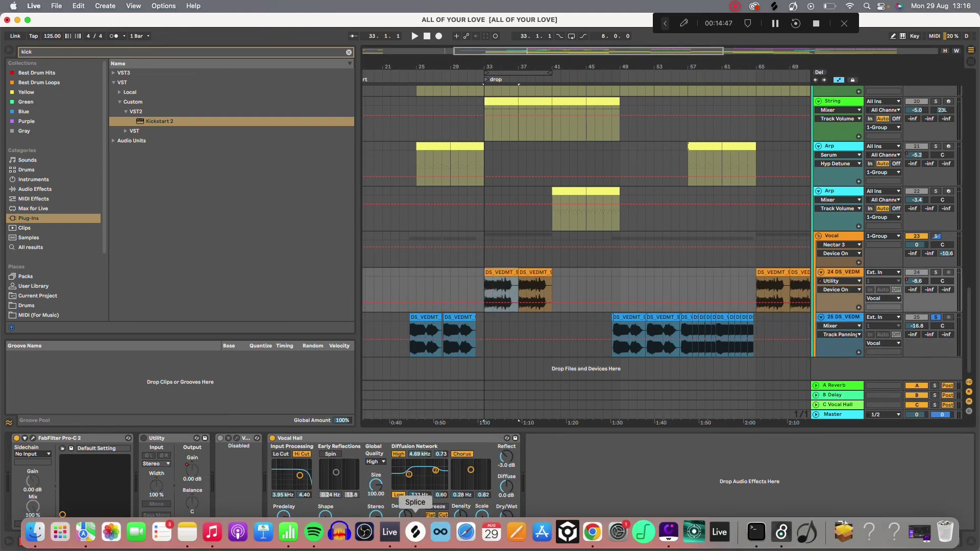
{"action": "key", "text": "z"}
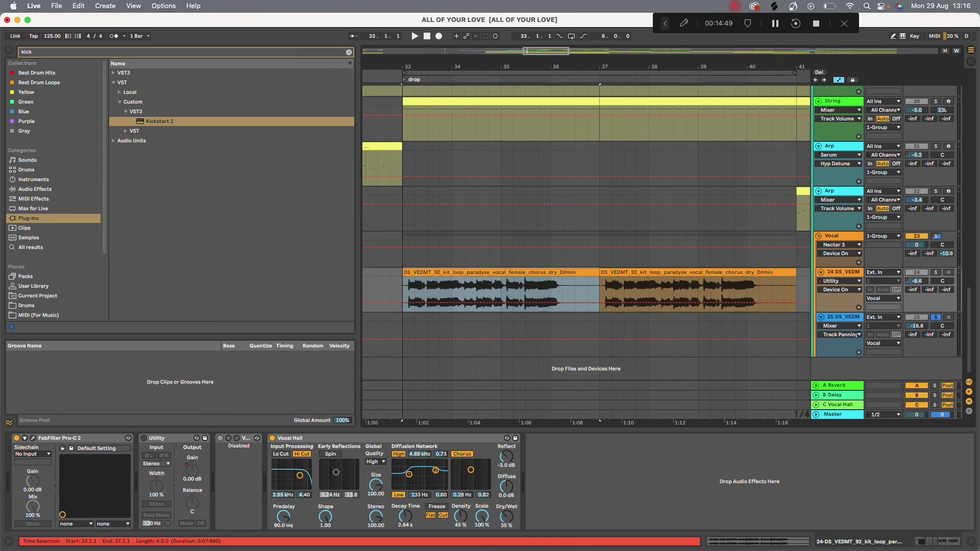
{"action": "scroll", "coordinate": [587, 236], "scroll_direction": "left", "scroll_amount": 5}
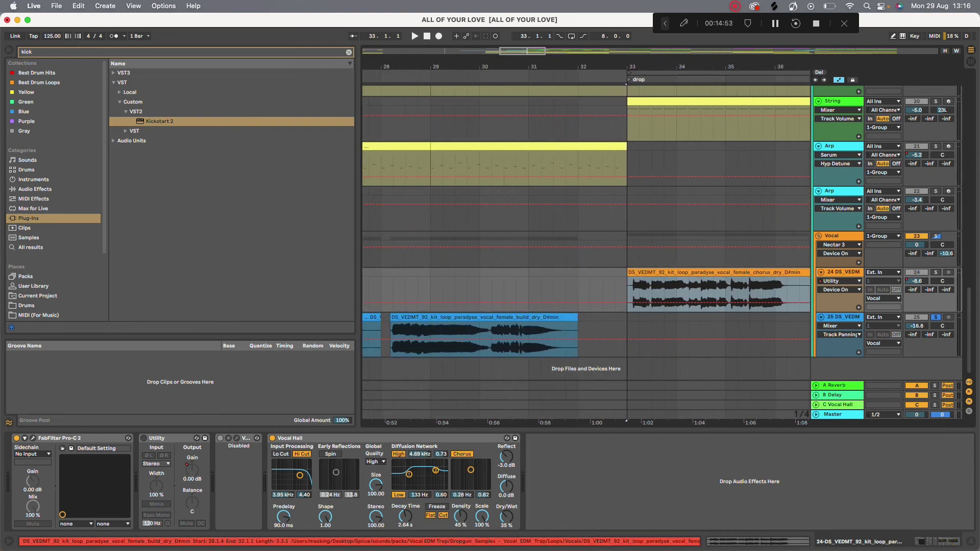
{"action": "scroll", "coordinate": [414, 319], "scroll_direction": "down", "scroll_amount": 3}
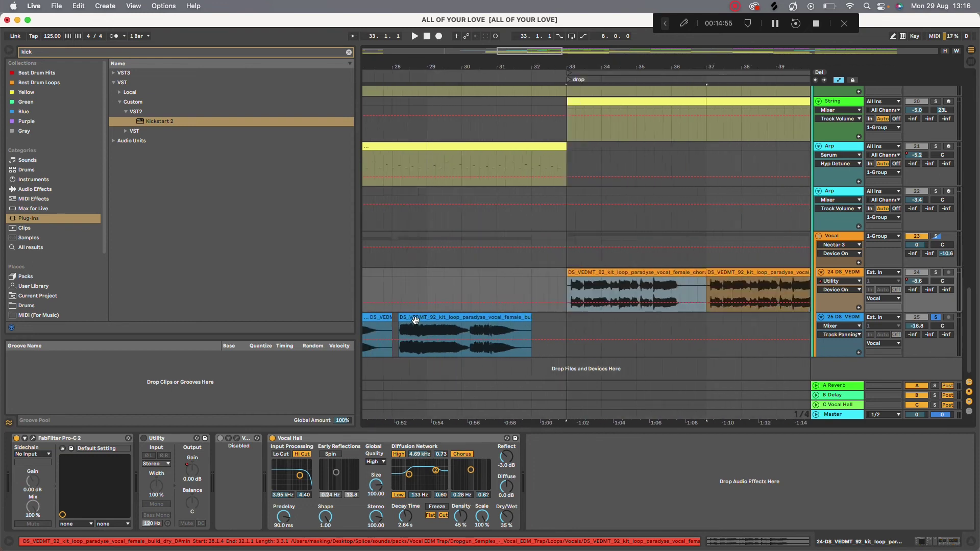
{"action": "scroll", "coordinate": [415, 320], "scroll_direction": "down", "scroll_amount": 3}
{"action": "scroll", "coordinate": [415, 320], "scroll_direction": "left", "scroll_amount": 5}
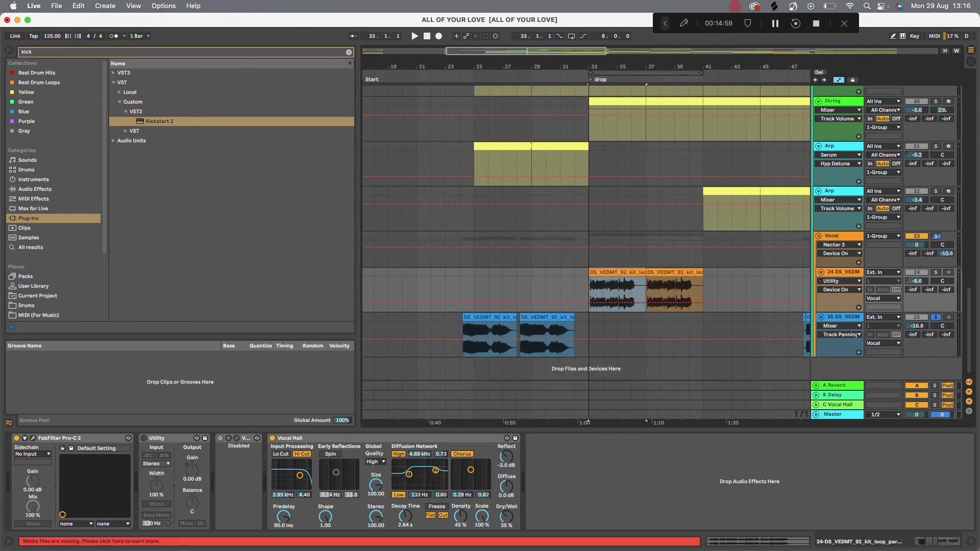
Review the C Vocal Hall return, the Vocal group's device chain and the FabFilter Pro-C 2 settings on orange vocal track 24
{"action": "left_click", "coordinate": [839, 404]}
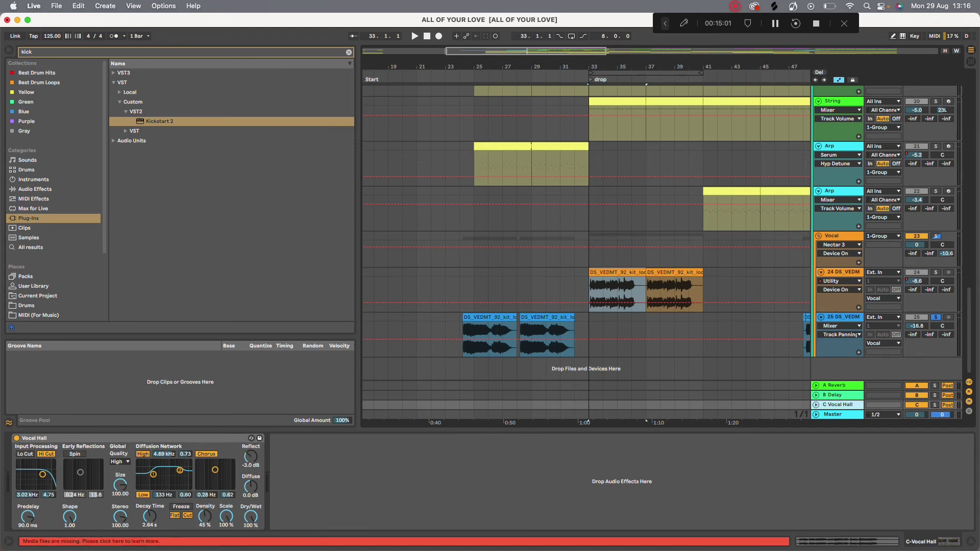
{"action": "left_click", "coordinate": [837, 236]}
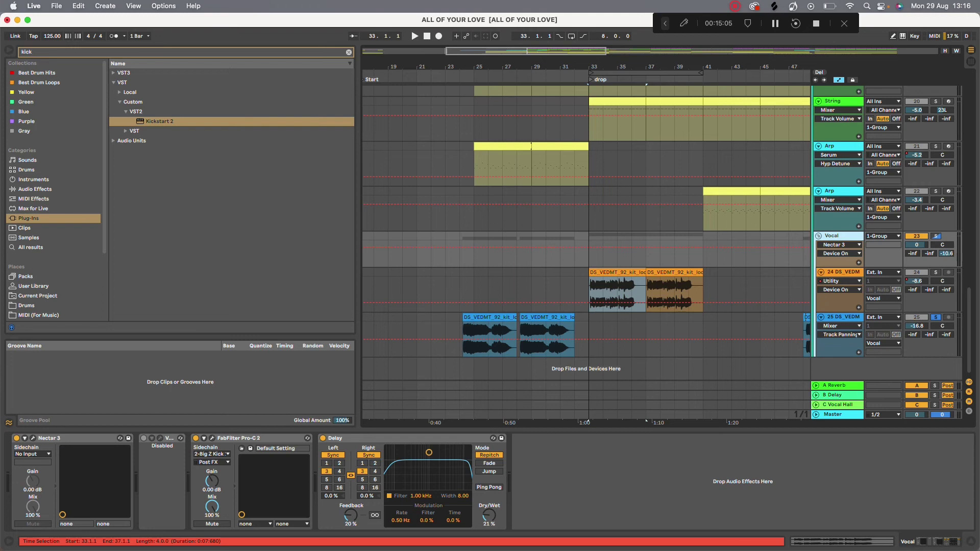
{"action": "left_click", "coordinate": [474, 250]}
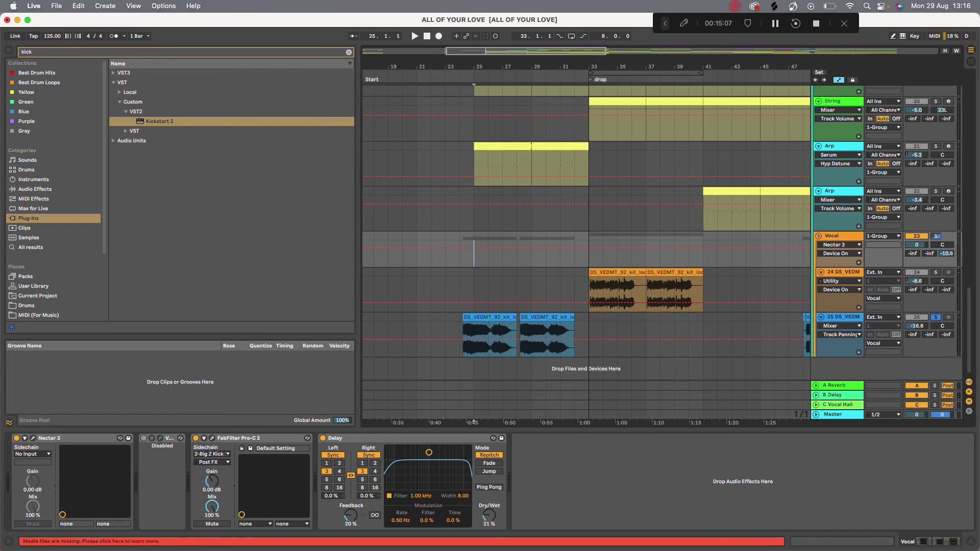
{"action": "left_click", "coordinate": [490, 334]}
{"action": "left_click", "coordinate": [489, 290]}
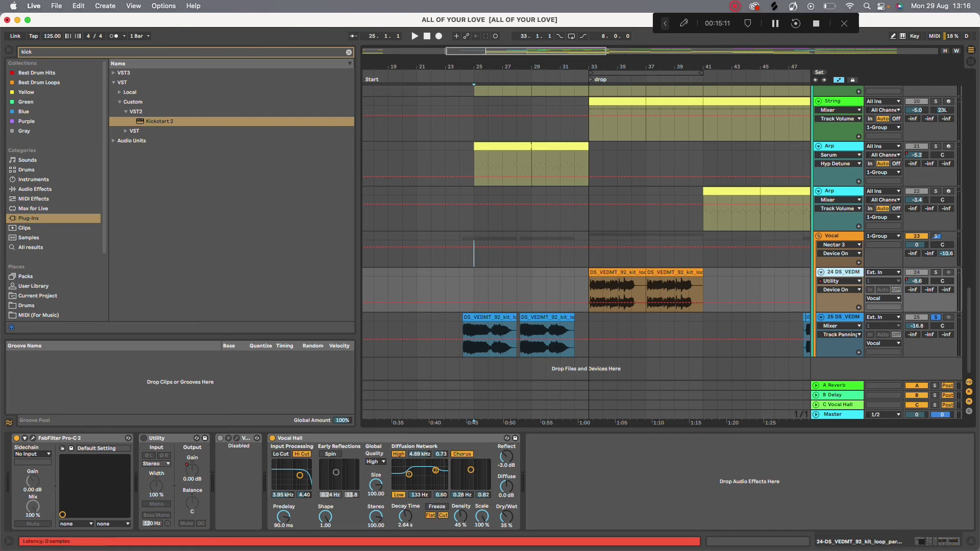
{"action": "left_click", "coordinate": [33, 437]}
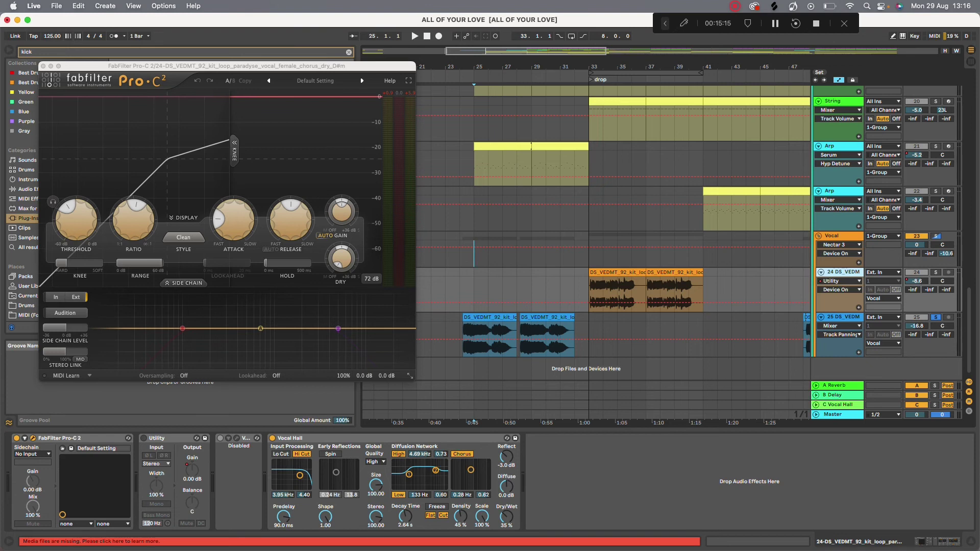
{"action": "key", "text": "super+alt+p"}
Play the soloed blue vocal track 25 from bar 25 and view its device chain and the Vocal group's
{"action": "scroll", "coordinate": [587, 234], "scroll_direction": "left", "scroll_amount": 2}
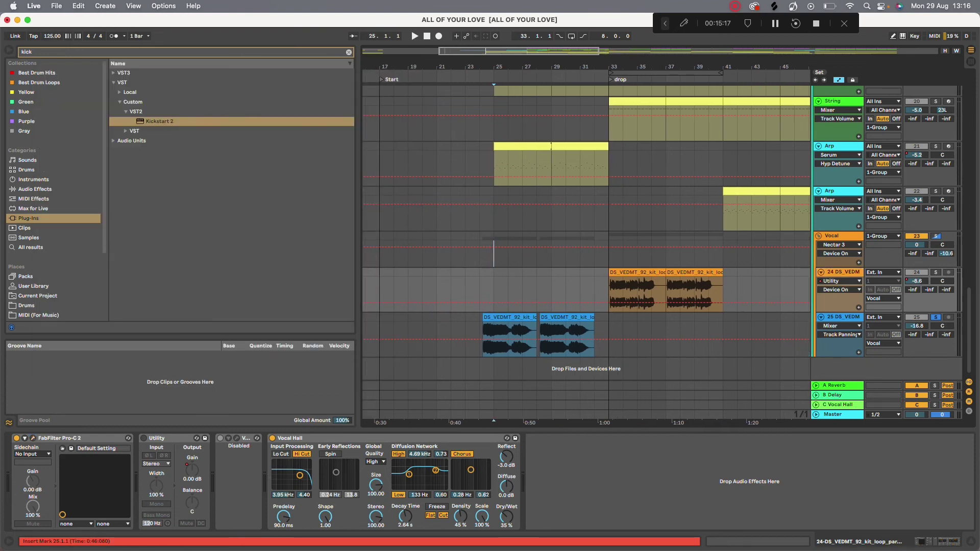
{"action": "key", "text": "space"}
{"action": "left_click", "coordinate": [842, 316]}
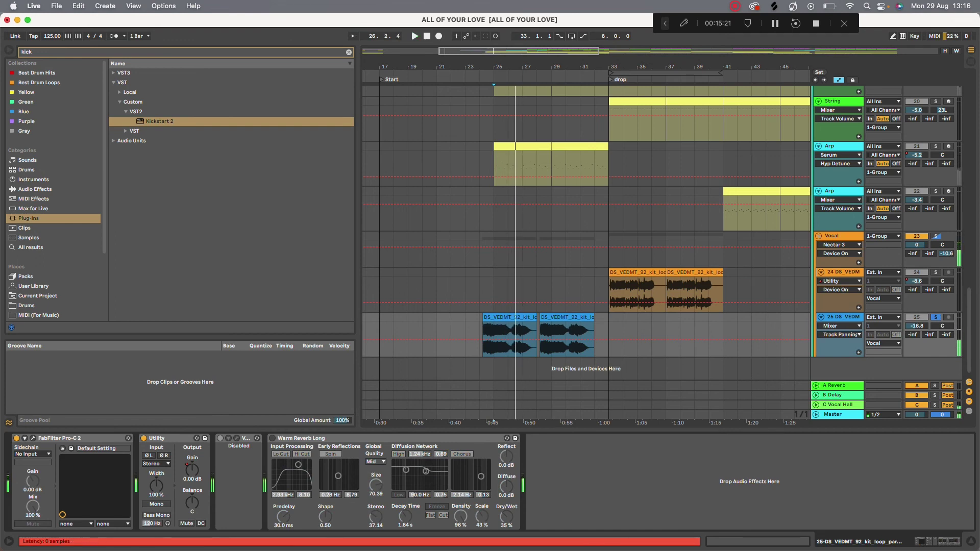
{"action": "left_click", "coordinate": [494, 250]}
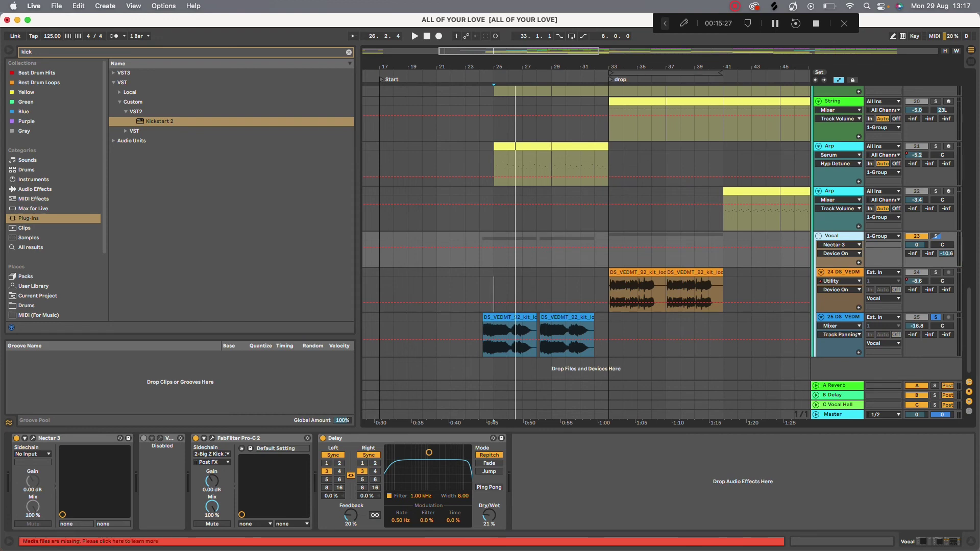
Solo the orange vocal track 24 and play its chopped chorus clips from bar 88
{"action": "left_click", "coordinate": [493, 290]}
{"action": "scroll", "coordinate": [723, 276], "scroll_direction": "right", "scroll_amount": 15}
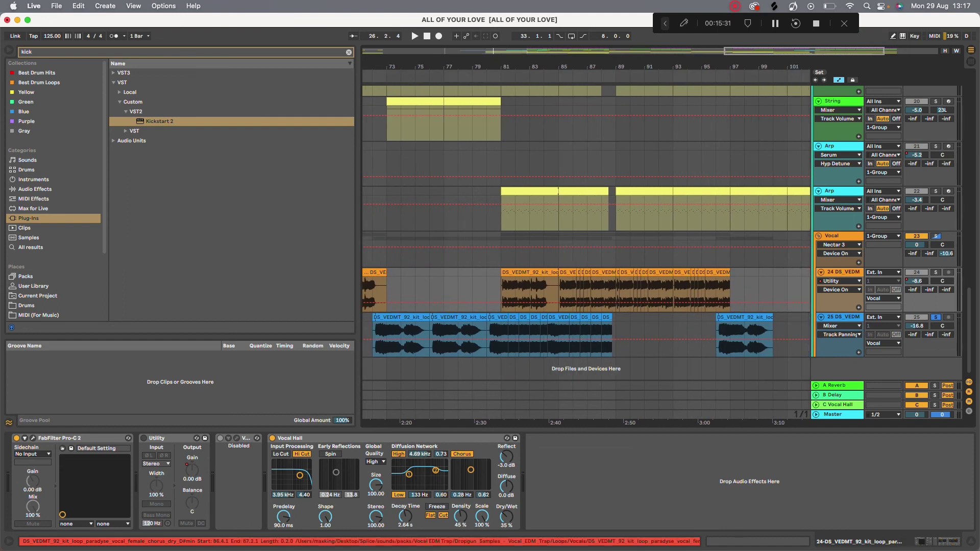
{"action": "left_click", "coordinate": [601, 250]}
{"action": "key", "text": "space"}
{"action": "left_click", "coordinate": [847, 274]}
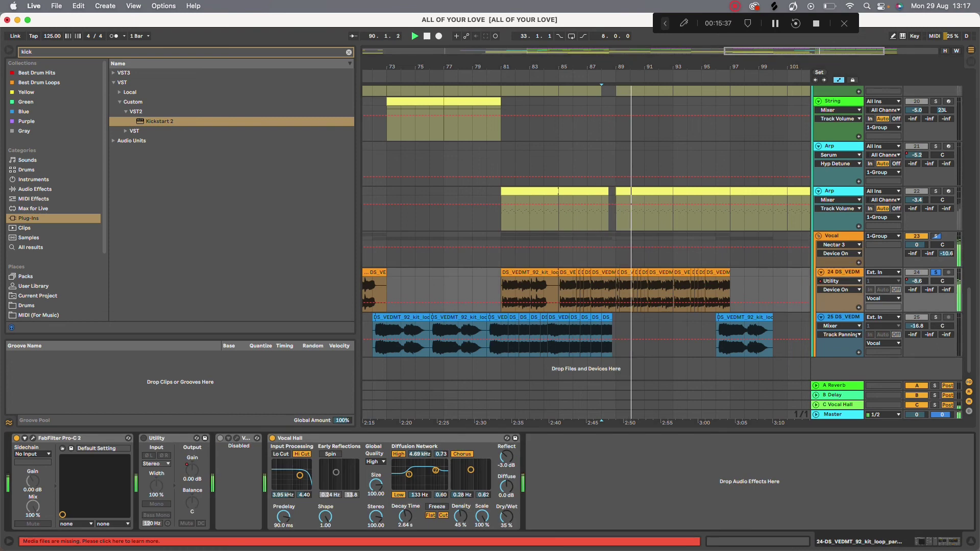
{"action": "scroll", "coordinate": [632, 263], "scroll_direction": "up", "scroll_amount": 5}
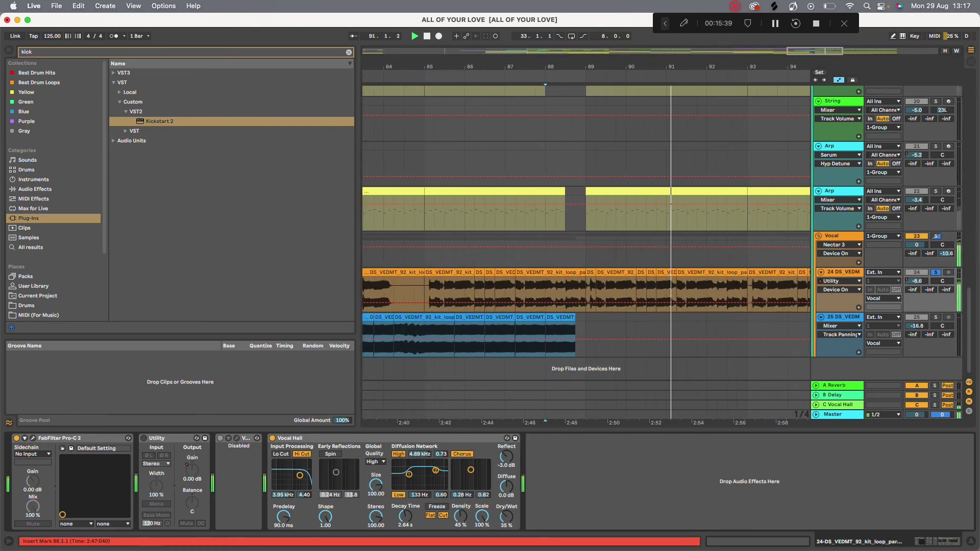
{"action": "scroll", "coordinate": [632, 263], "scroll_direction": "down", "scroll_amount": 4}
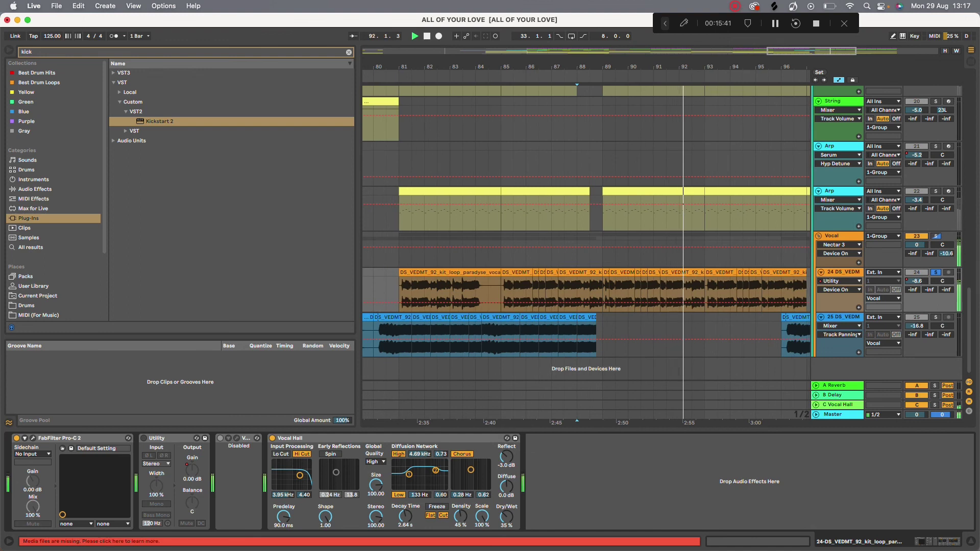
Review the Vocal group's kick-sidechained FabFilter Pro-C 2, then compare the device chains of track 24 and the group
{"action": "left_click", "coordinate": [837, 236]}
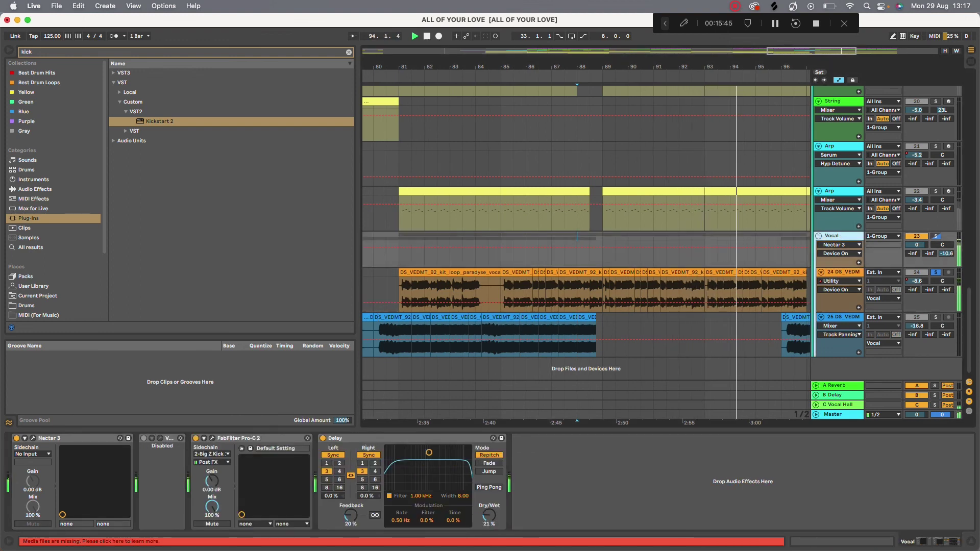
{"action": "left_click", "coordinate": [212, 438]}
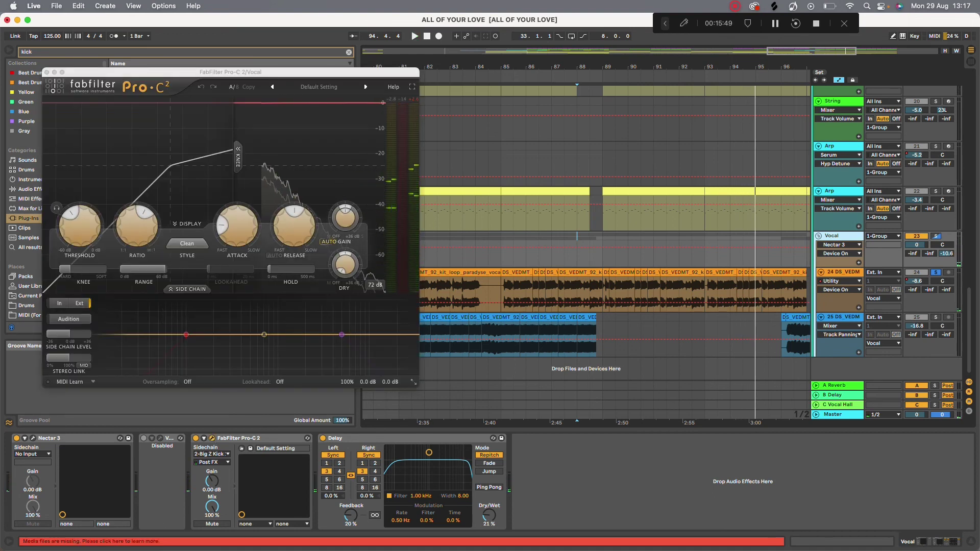
{"action": "left_click", "coordinate": [212, 437]}
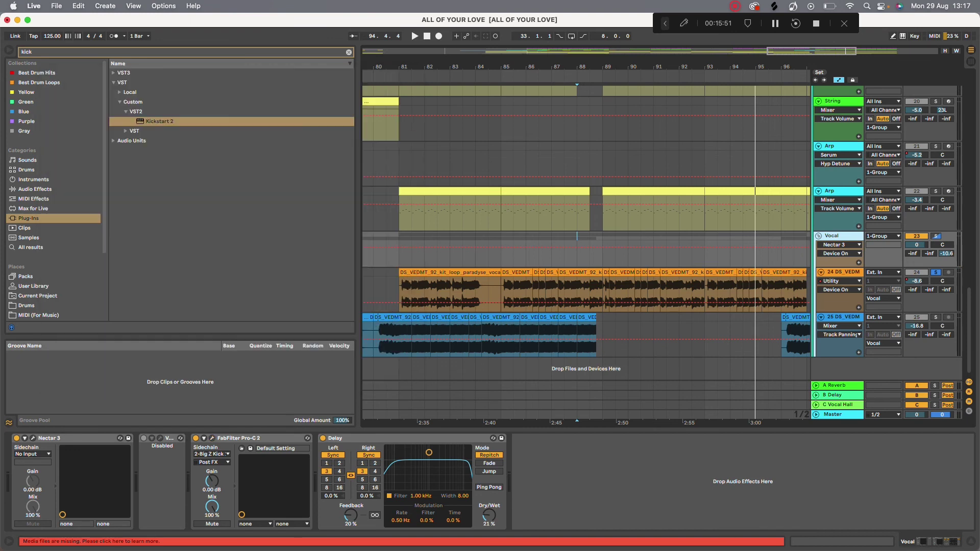
{"action": "left_click", "coordinate": [577, 291]}
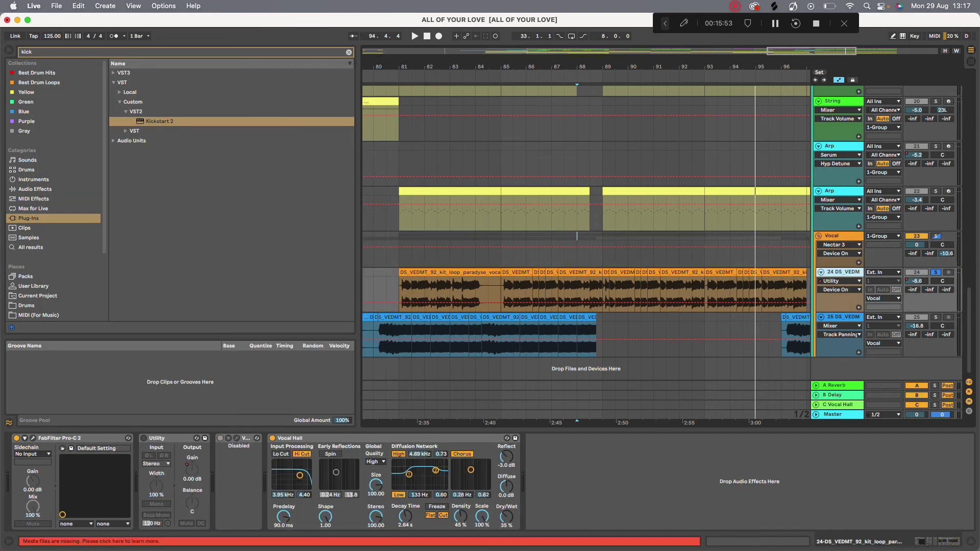
{"action": "left_click", "coordinate": [577, 236]}
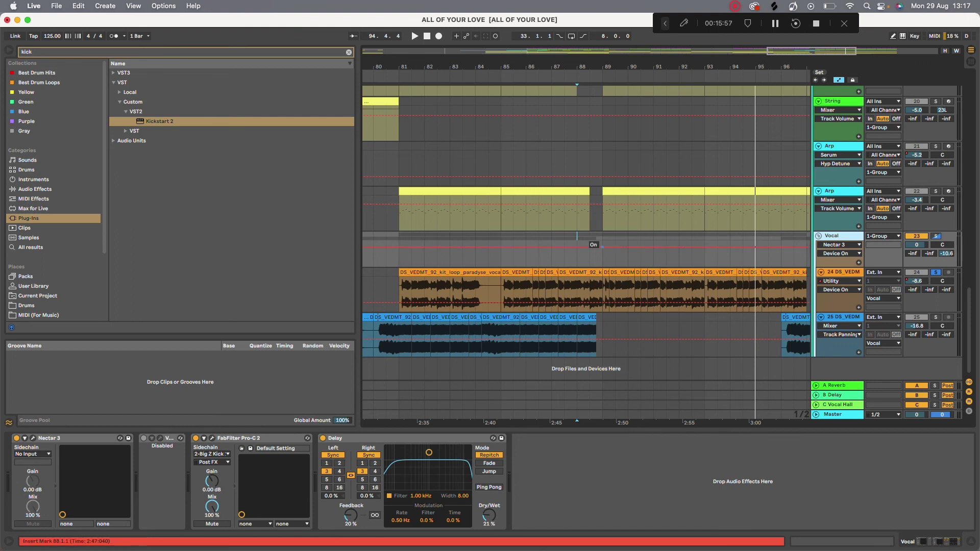
Play from bar 89 and slightly raise the Threshold of the Vocal group's FabFilter Pro-C 2 with the vocal solos off
{"action": "left_click", "coordinate": [602, 247]}
{"action": "key", "text": "space"}
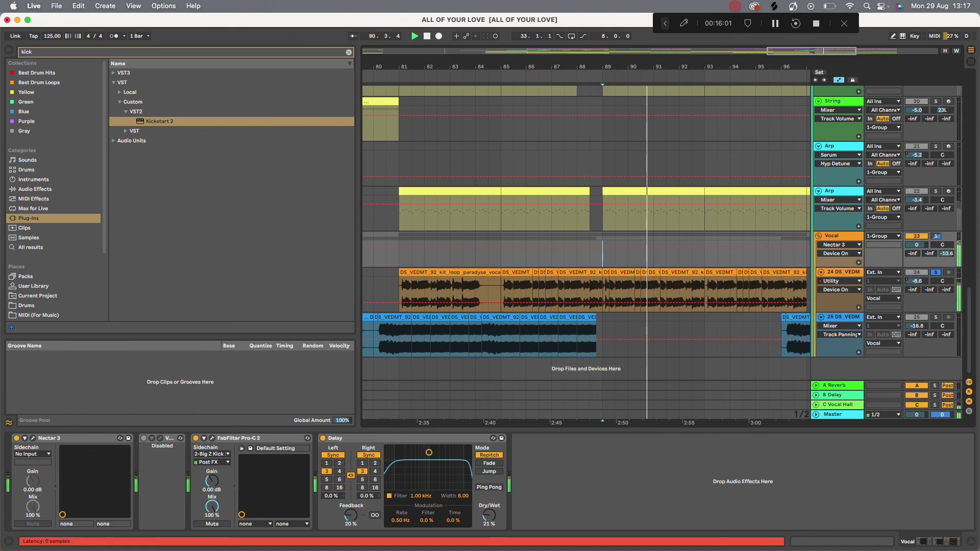
{"action": "left_click", "coordinate": [212, 438]}
{"action": "mouse_move", "coordinate": [79, 227]}
{"action": "left_mouse_down"}
{"action": "mouse_move", "coordinate": [79, 207]}
{"action": "mouse_move", "coordinate": [79, 228]}
{"action": "left_mouse_up"}
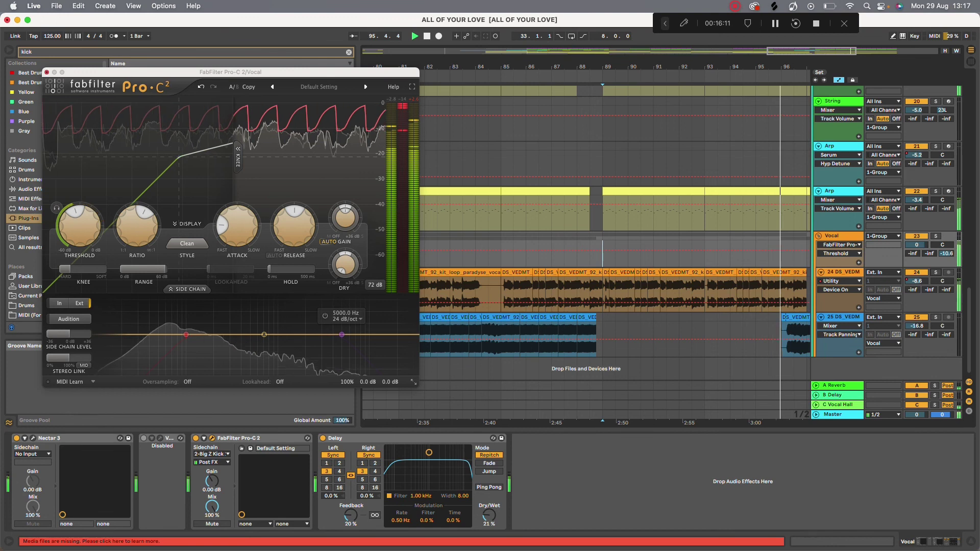
{"action": "key", "text": "super+alt+p"}
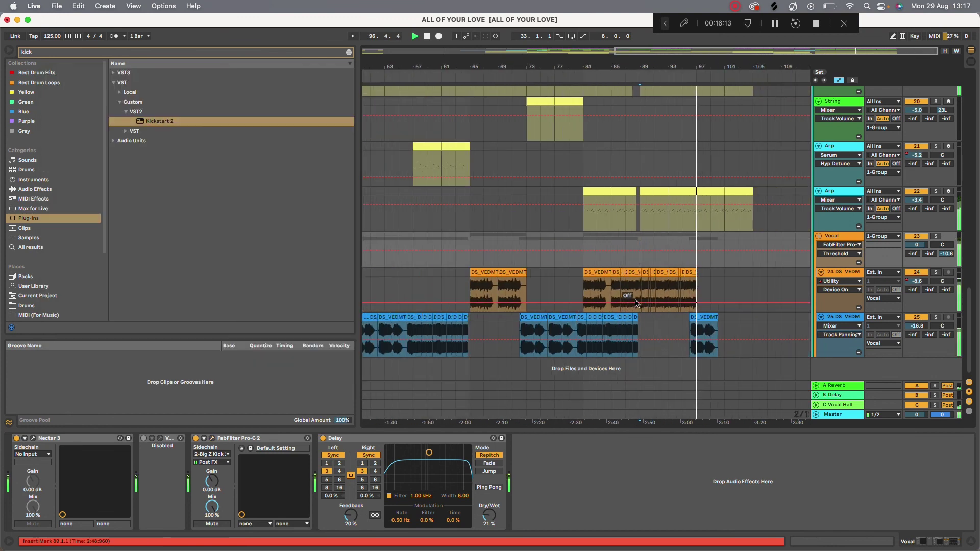
Hide the automation and add a fade-out to the last orange chorus vocal clip, ending at bar 97, and play it
{"action": "left_click", "coordinate": [693, 291]}
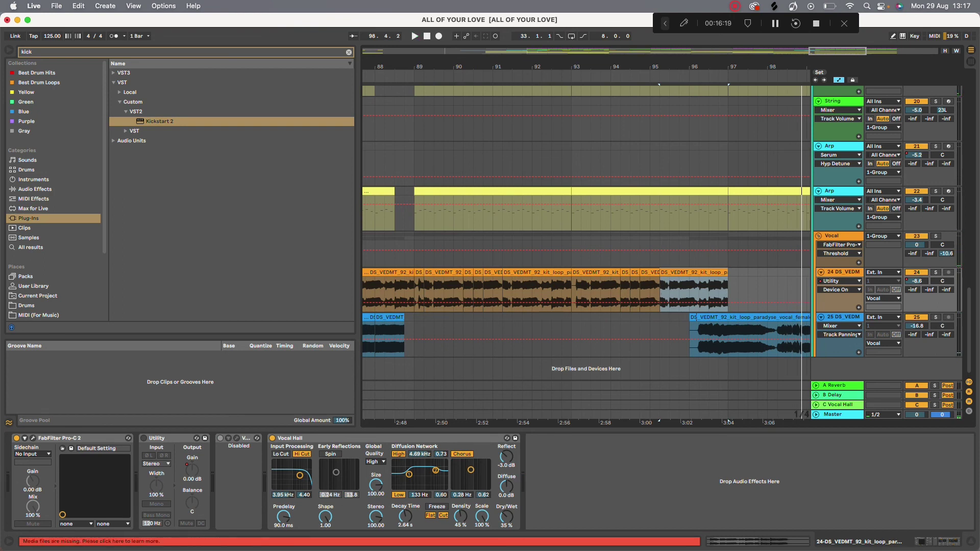
{"action": "key", "text": "a"}
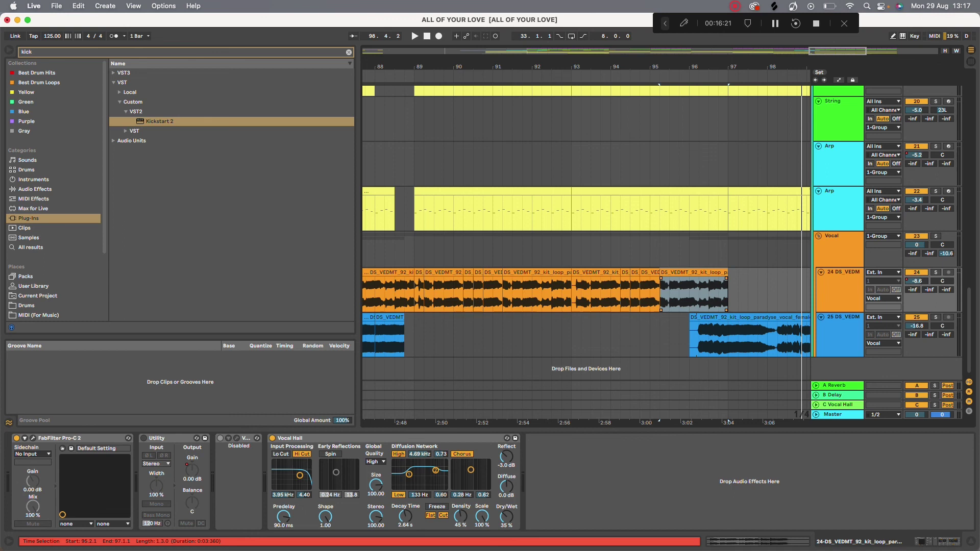
{"action": "key", "text": "super+alt+f"}
{"action": "key", "text": "space"}
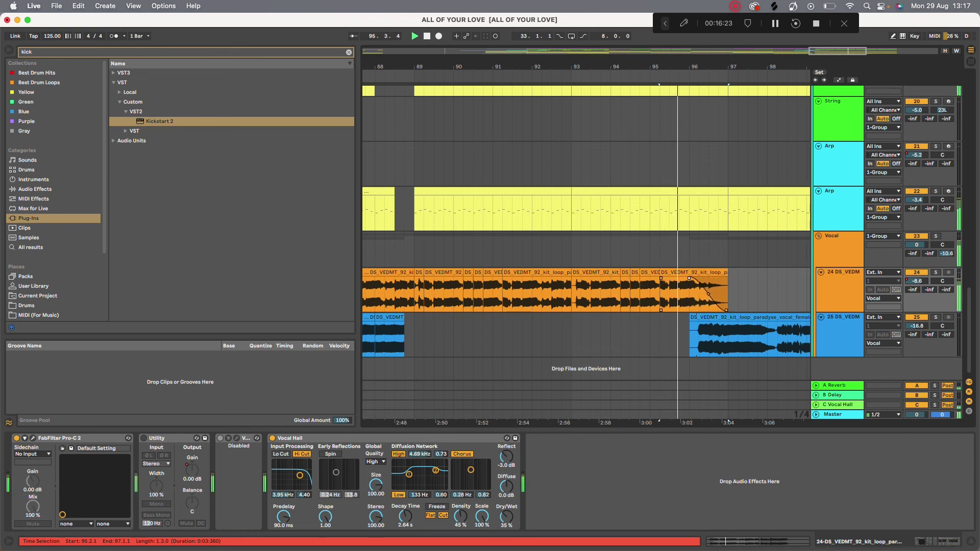
Reshape the fade-out curve of the last orange vocal clip, comparing versions with undo and redo during playback
{"action": "left_click_drag", "start_coordinate": [709, 295], "coordinate": [707, 285]}
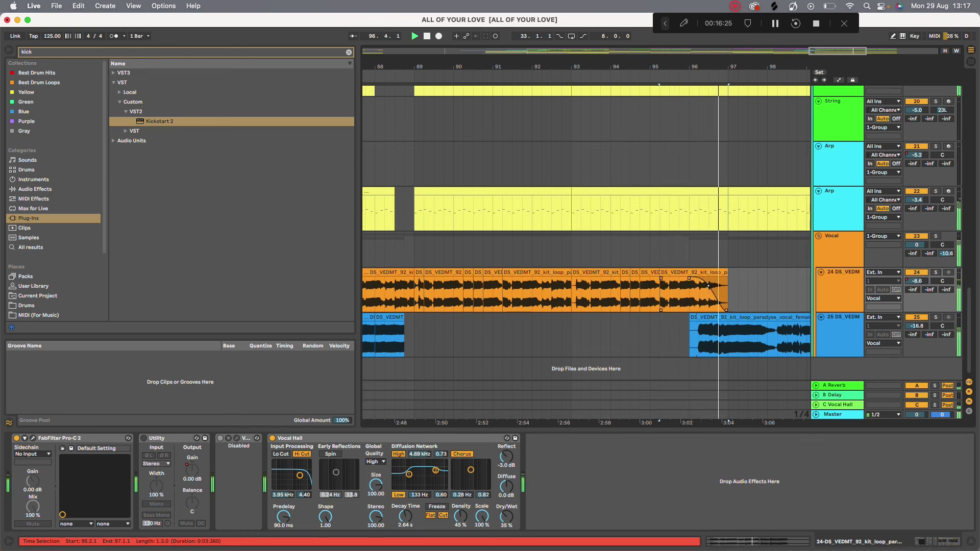
{"action": "key", "text": "super+z"}
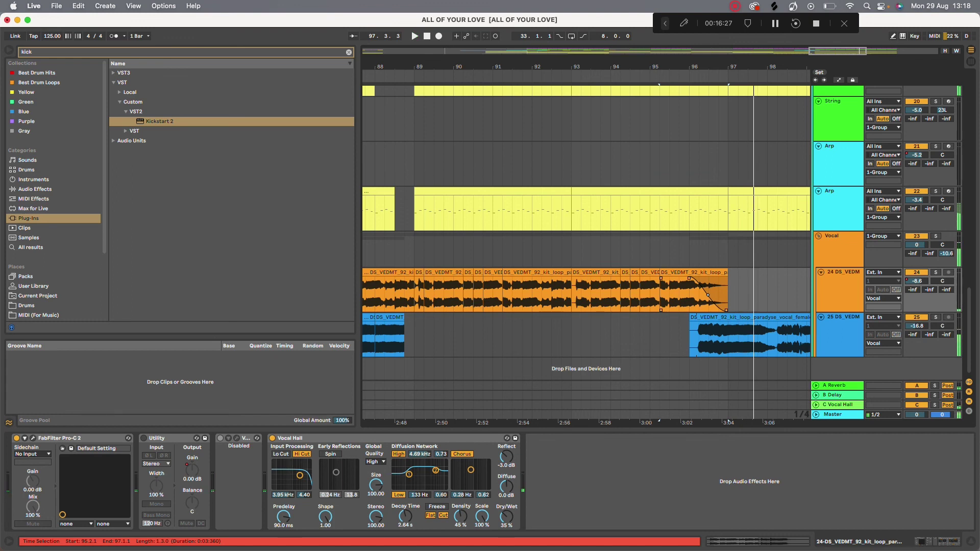
{"action": "key", "text": "space"}
{"action": "key", "text": "super+z"}
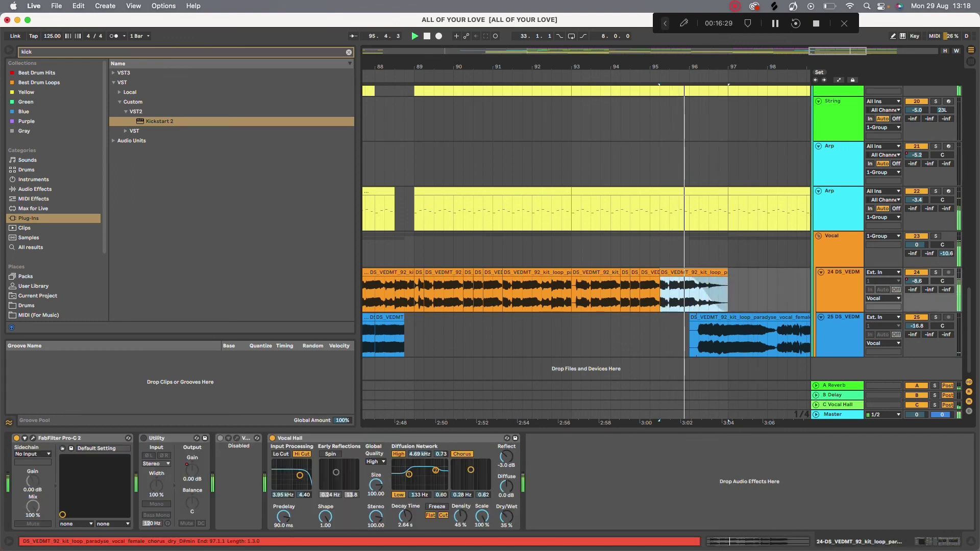
{"action": "key", "text": "super+shift+z"}
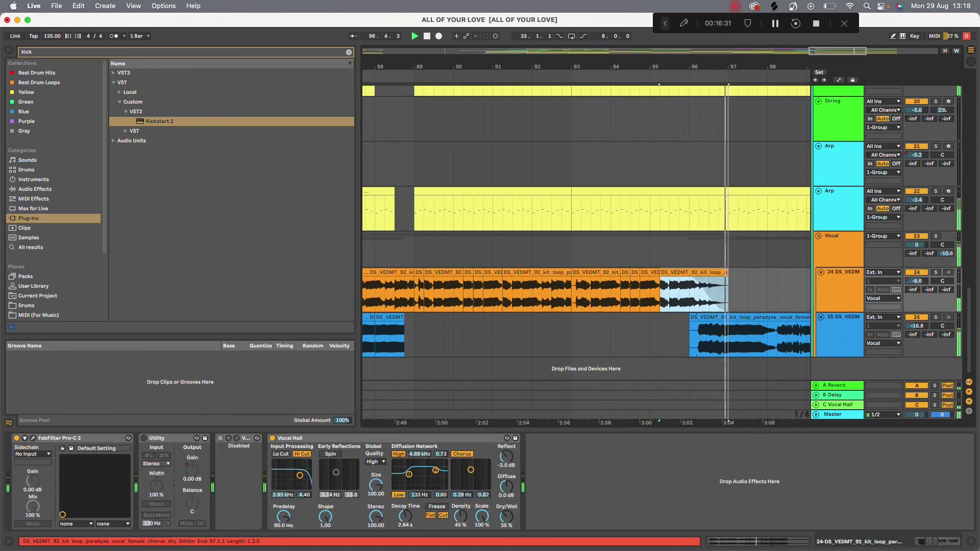
{"action": "key", "text": "super+shift+z"}
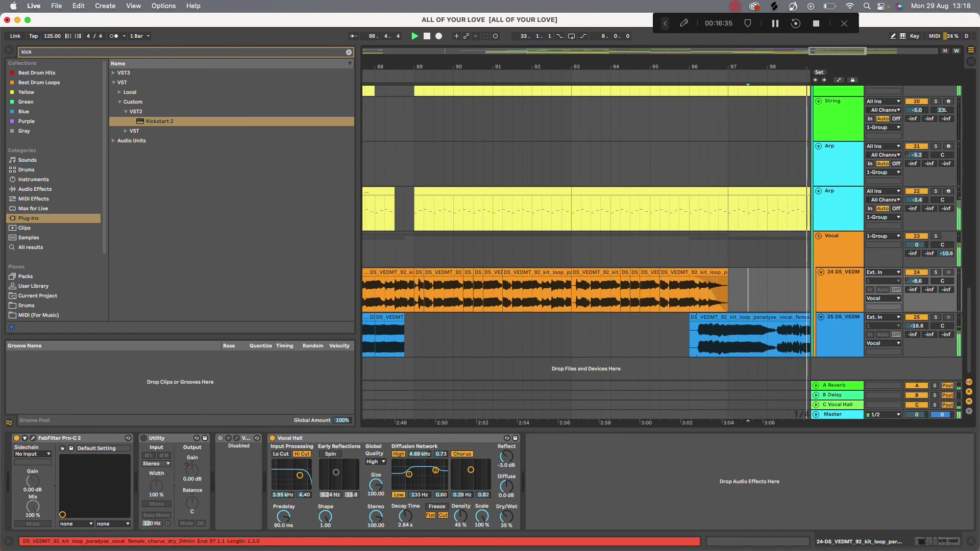
{"action": "key", "text": "super+z"}
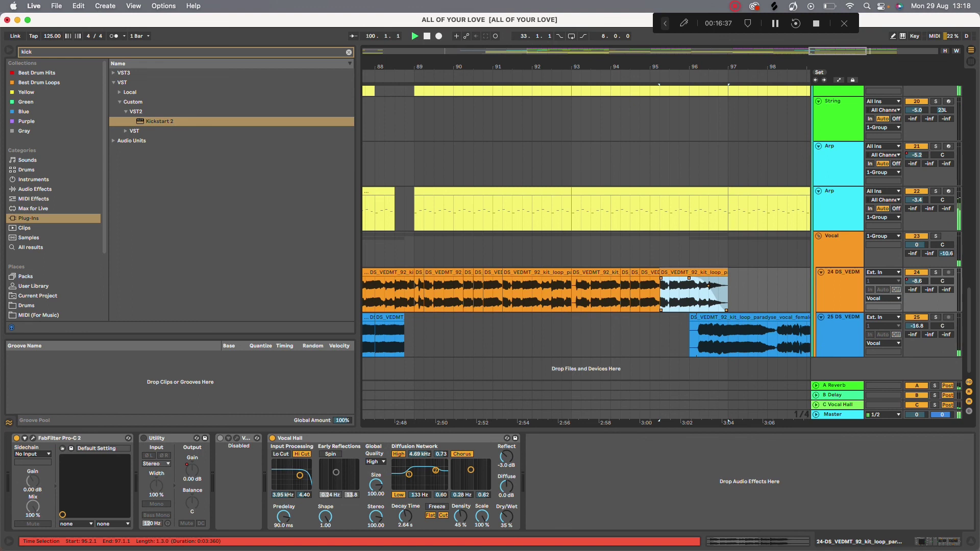
Remove the fade-out from the last orange vocal clip, trim its end to 96.4.1 and play the transition
{"action": "key", "text": "super+shift+z"}
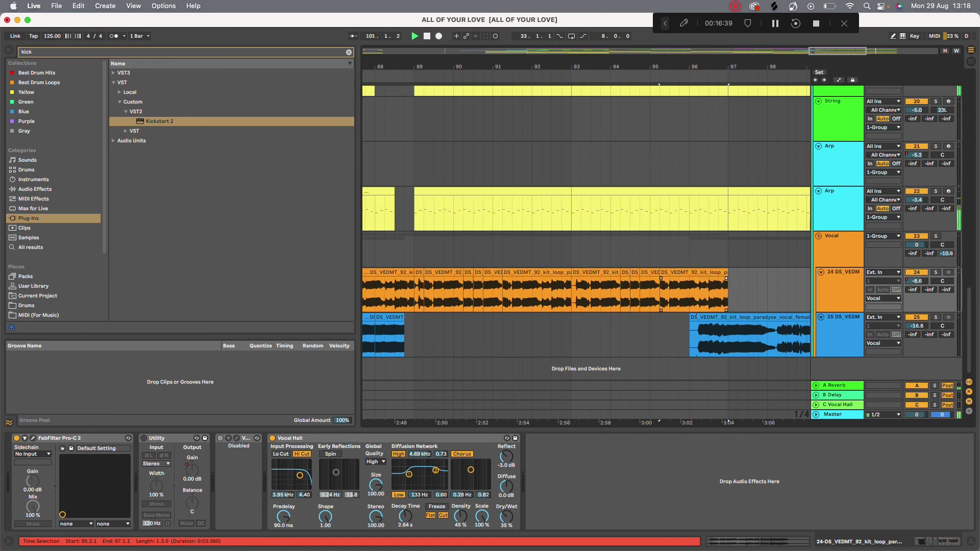
{"action": "left_click", "coordinate": [680, 117]}
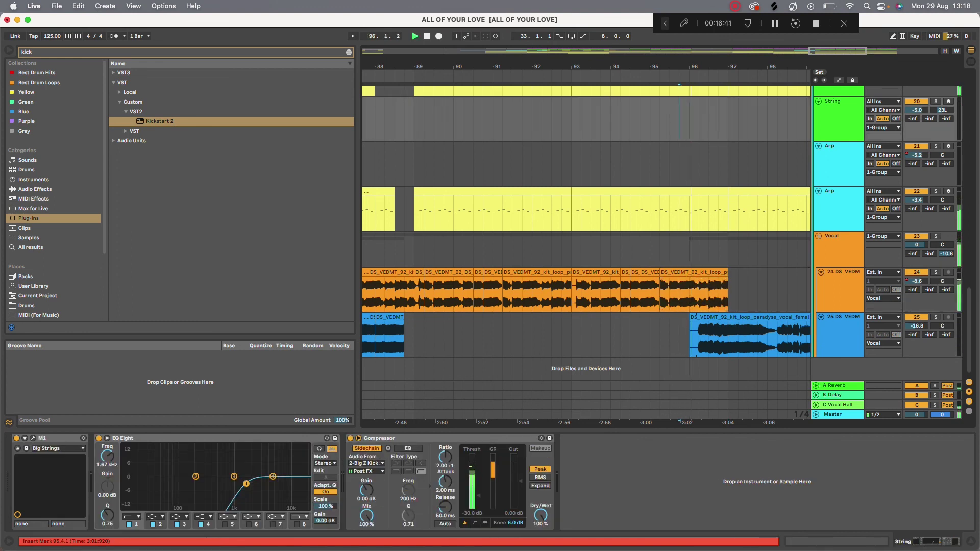
{"action": "scroll", "coordinate": [723, 270], "scroll_direction": "up", "scroll_amount": 3}
{"action": "left_click_drag", "start_coordinate": [723, 270], "coordinate": [708, 269]}
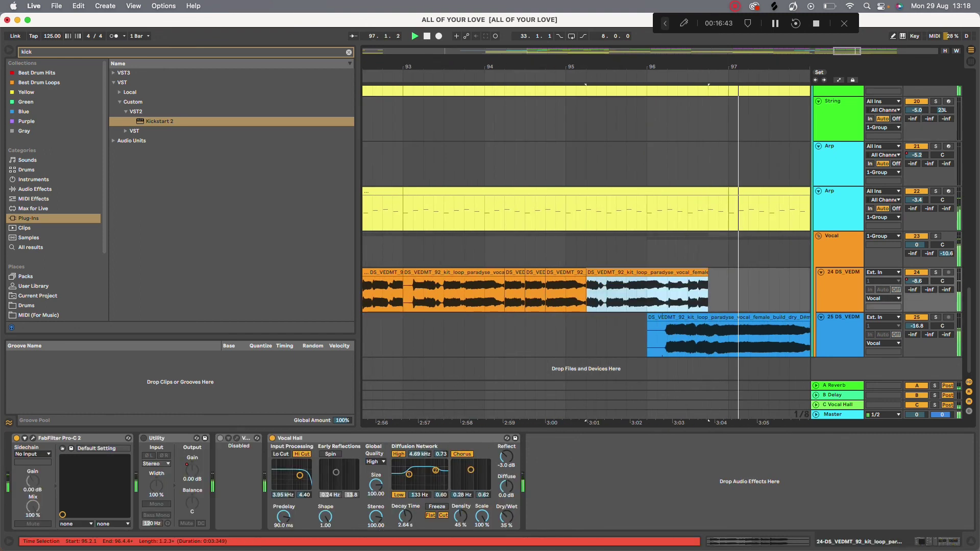
{"action": "left_click", "coordinate": [636, 250]}
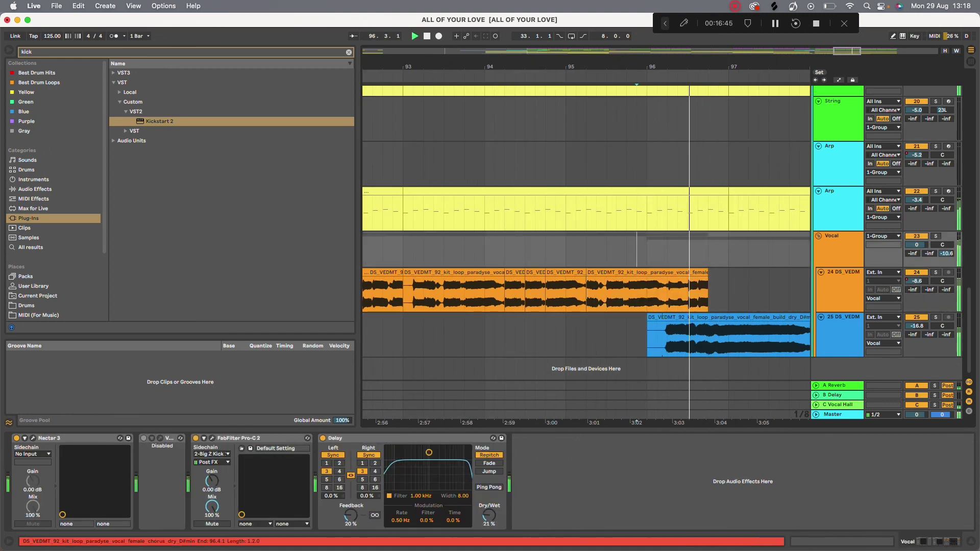
Shorten the last orange vocal clip to end at 96.3.1 with a short fade-out, and play the transition
{"action": "key", "text": "super+z"}
{"action": "key", "text": "space"}
{"action": "key", "text": "space"}
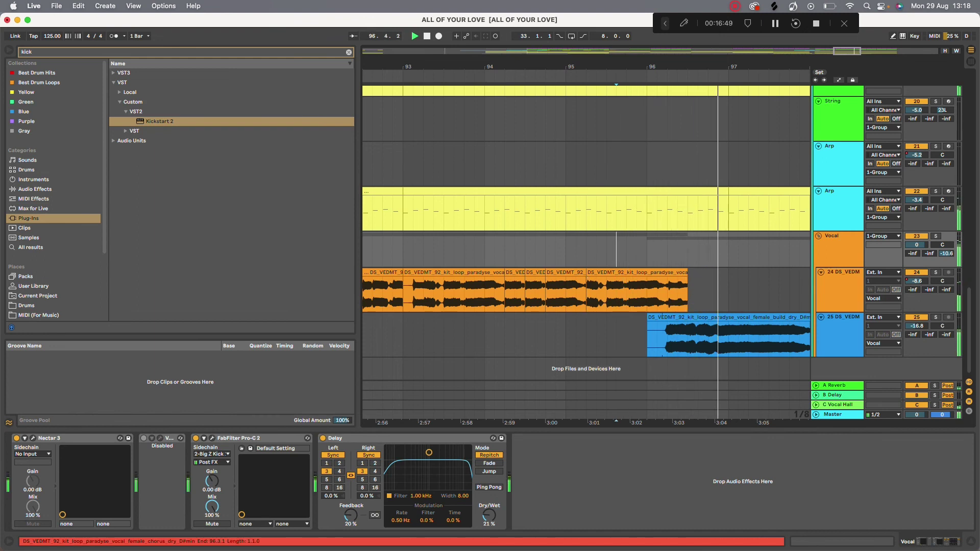
{"action": "left_click", "coordinate": [681, 286]}
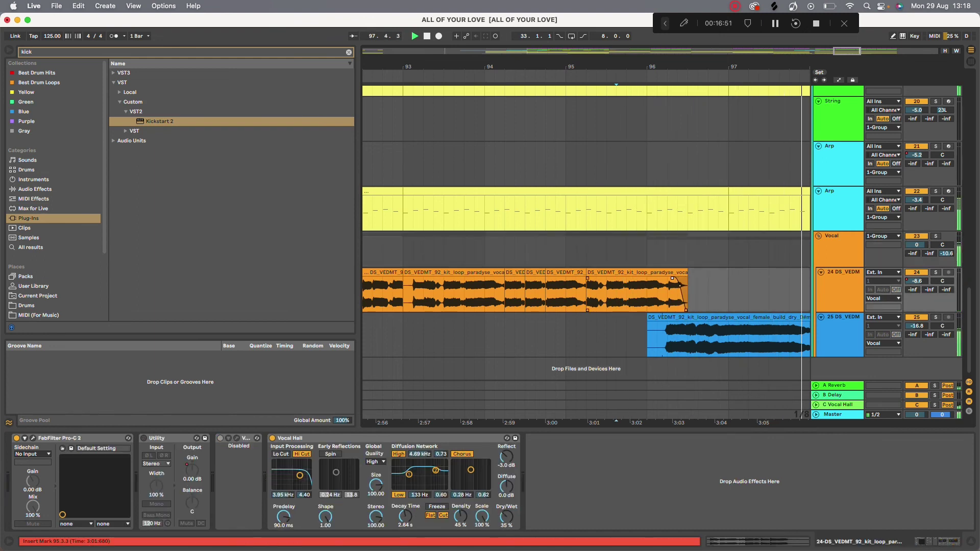
{"action": "left_click", "coordinate": [637, 237]}
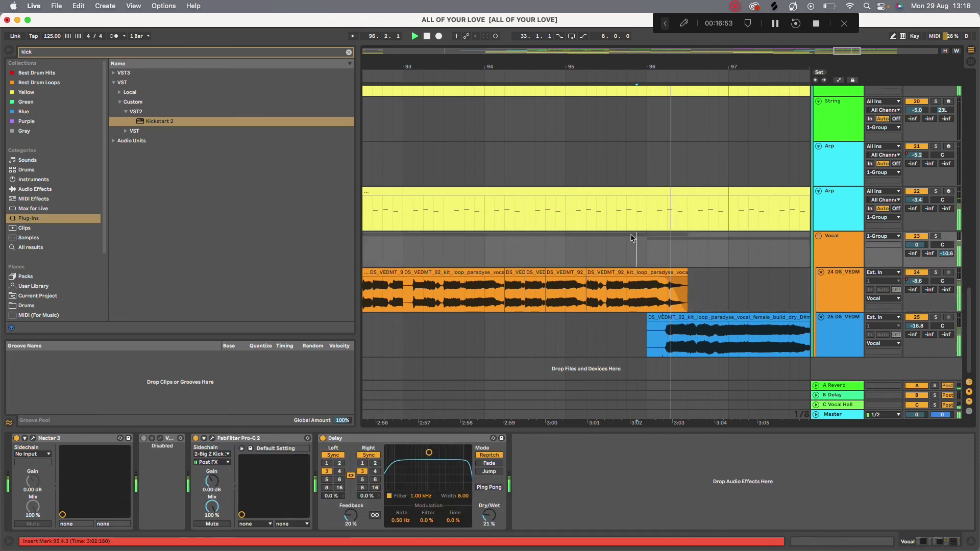
Look over the full arrangement, from the kick and drum tracks through the bass and synths to the vocals
{"action": "scroll", "coordinate": [631, 237], "scroll_direction": "down", "scroll_amount": 5}
{"action": "scroll", "coordinate": [712, 259], "scroll_direction": "up", "scroll_amount": 5}
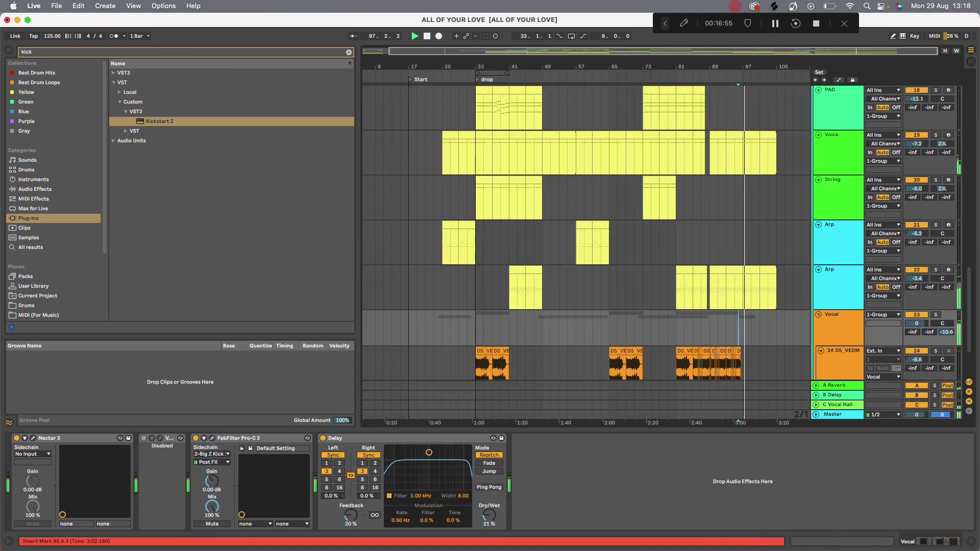
{"action": "scroll", "coordinate": [712, 259], "scroll_direction": "up", "scroll_amount": 3}
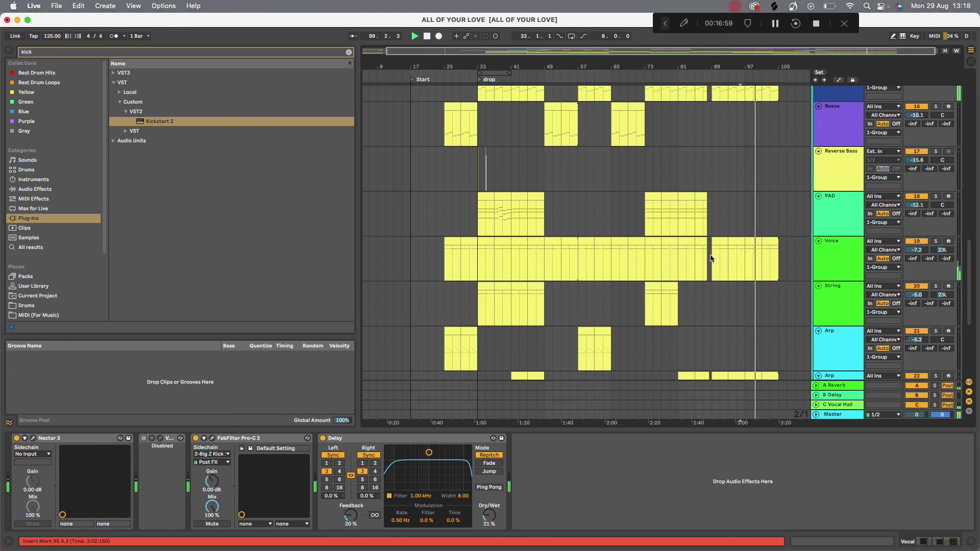
{"action": "scroll", "coordinate": [649, 318], "scroll_direction": "up", "scroll_amount": 10}
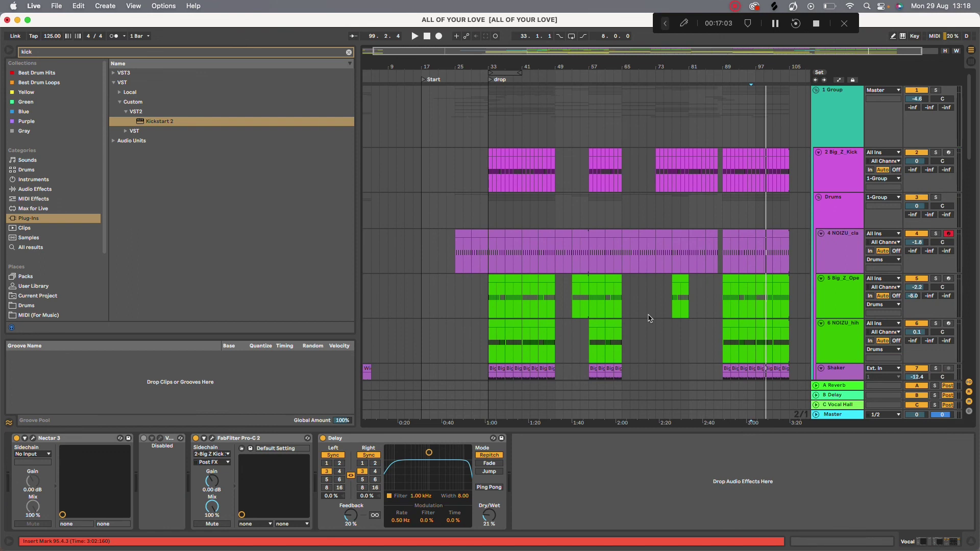
{"action": "scroll", "coordinate": [649, 318], "scroll_direction": "down", "scroll_amount": 15}
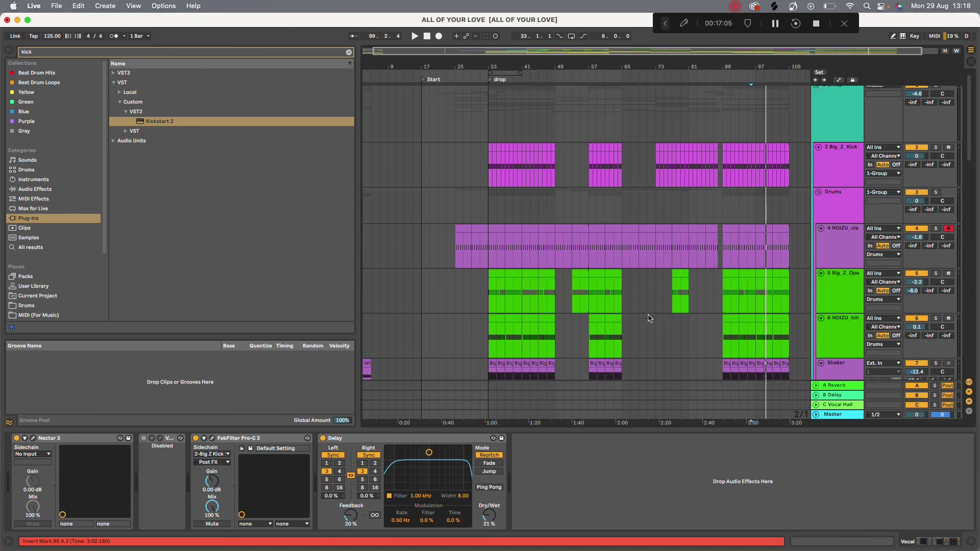
{"action": "scroll", "coordinate": [649, 318], "scroll_direction": "up", "scroll_amount": 15}
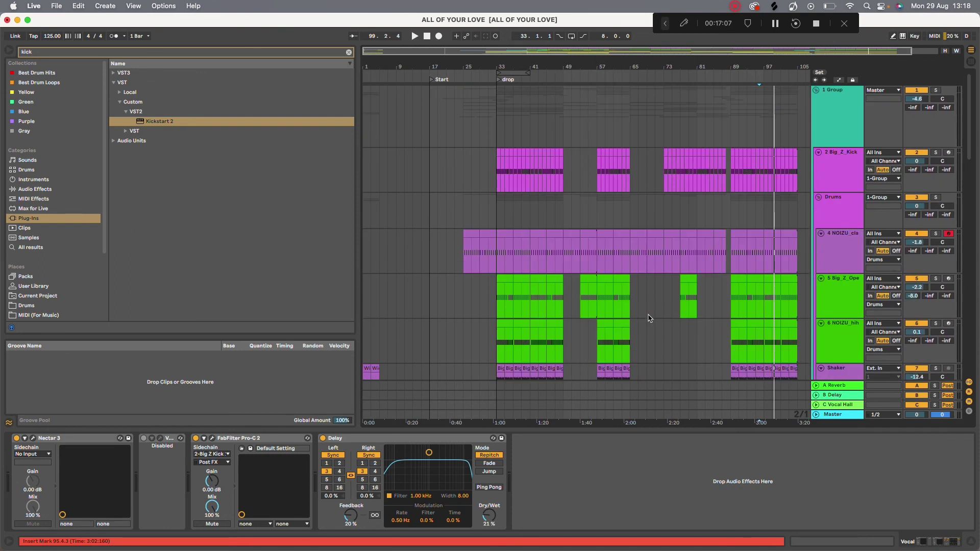
{"action": "scroll", "coordinate": [649, 318], "scroll_direction": "down", "scroll_amount": 15}
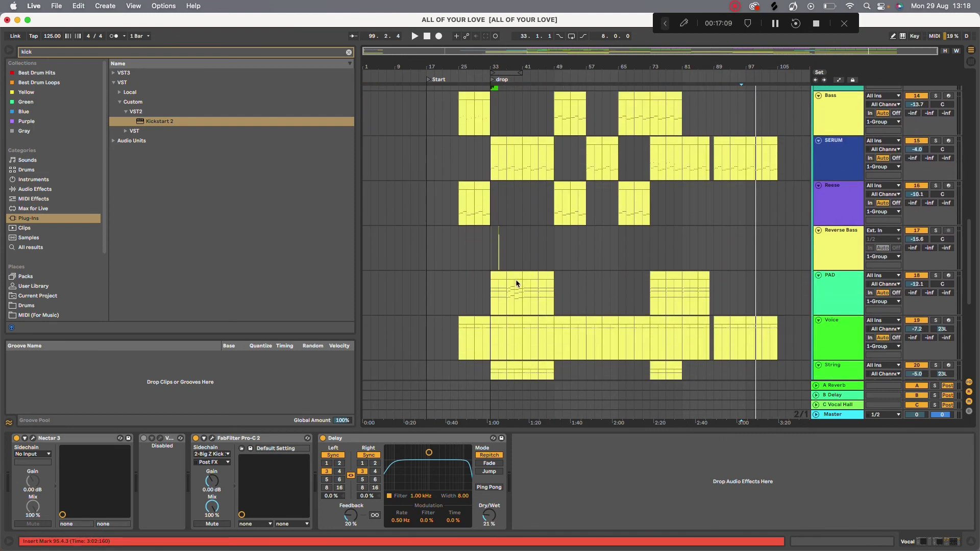